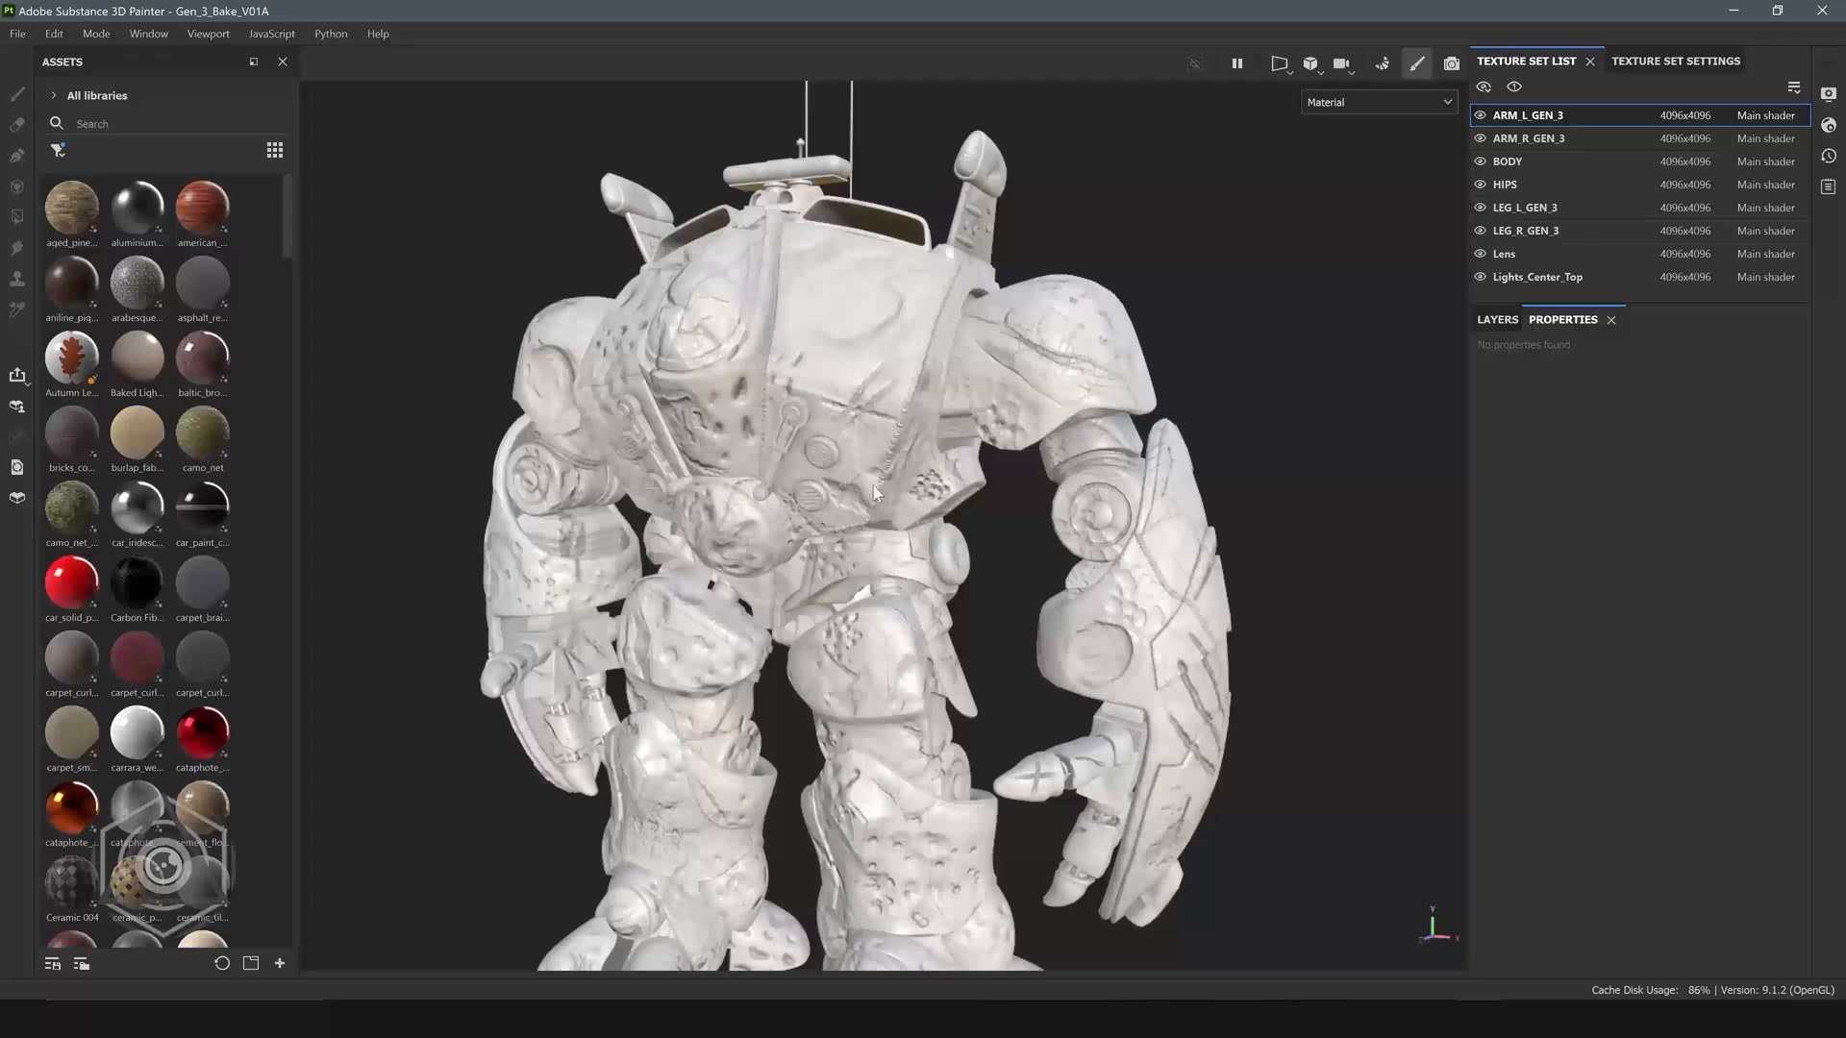
Review the curvature baking method options for ARM_L_GEN_3 in baking mode and return to painting mode.
left_click_drag(874, 487, 874, 480, "alt")
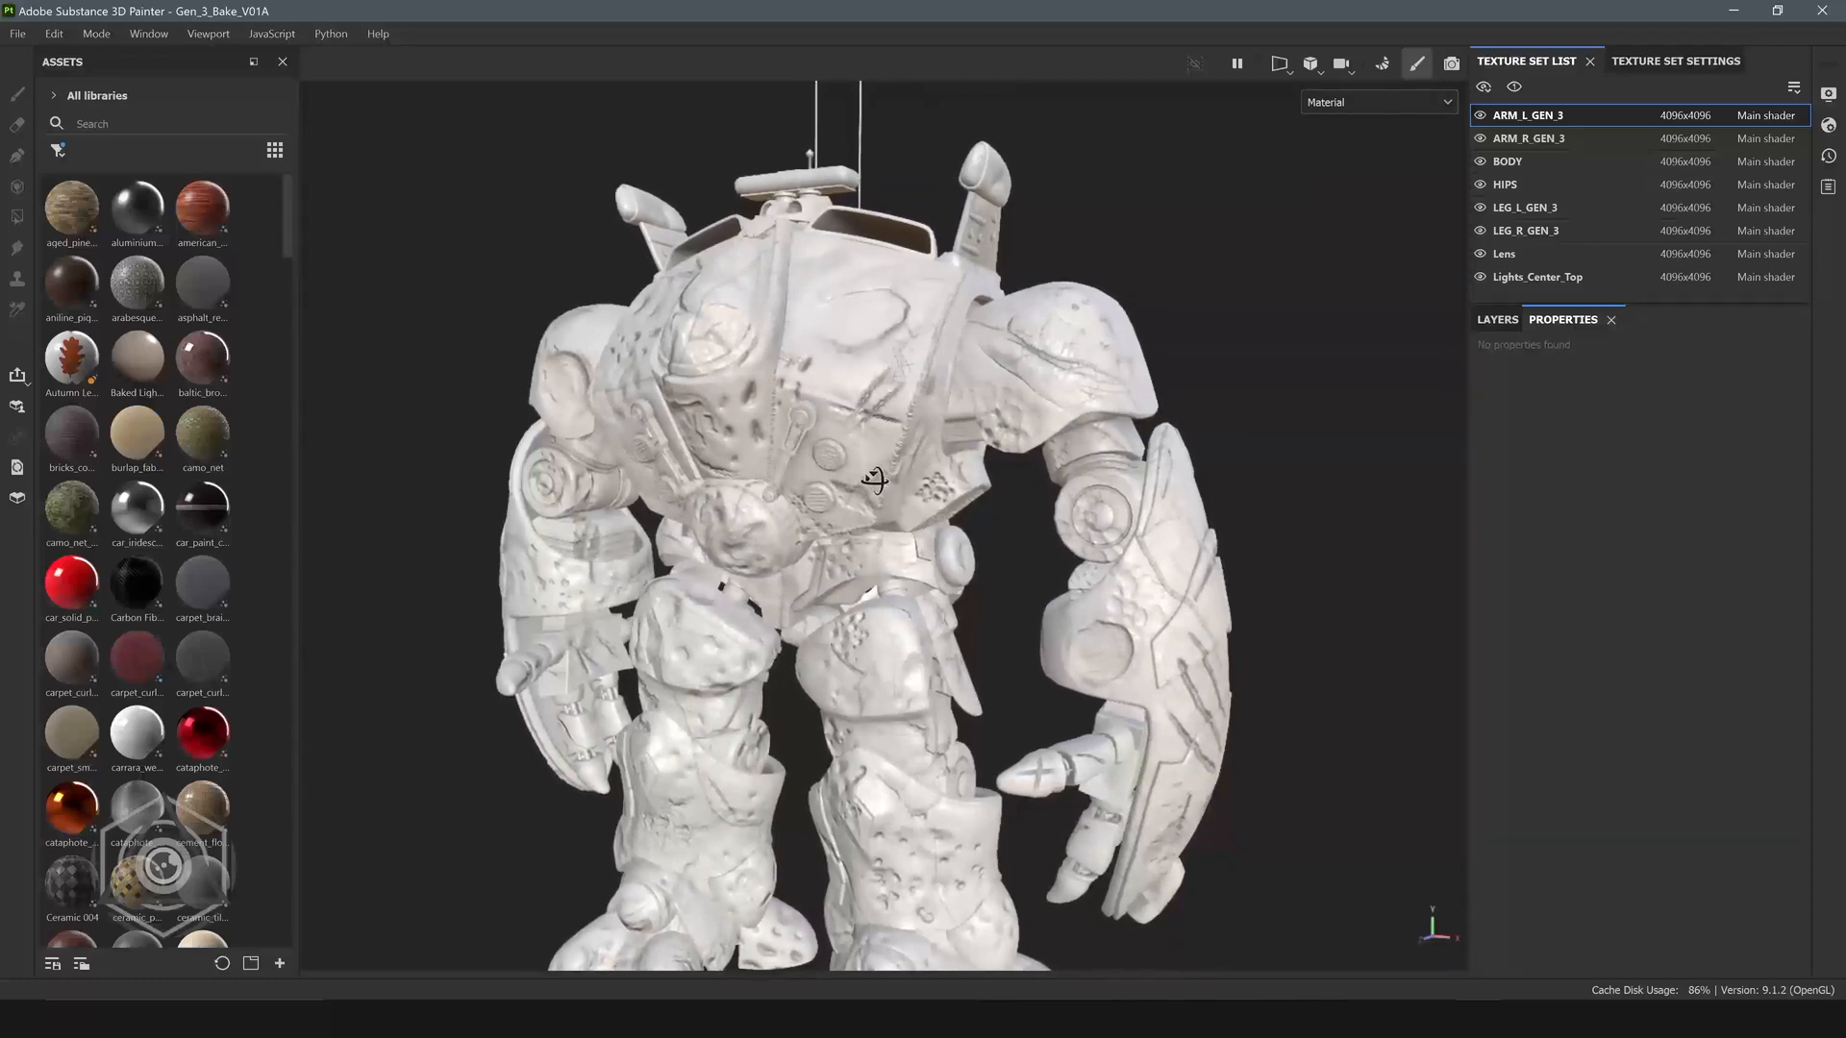
left_click(1382, 64)
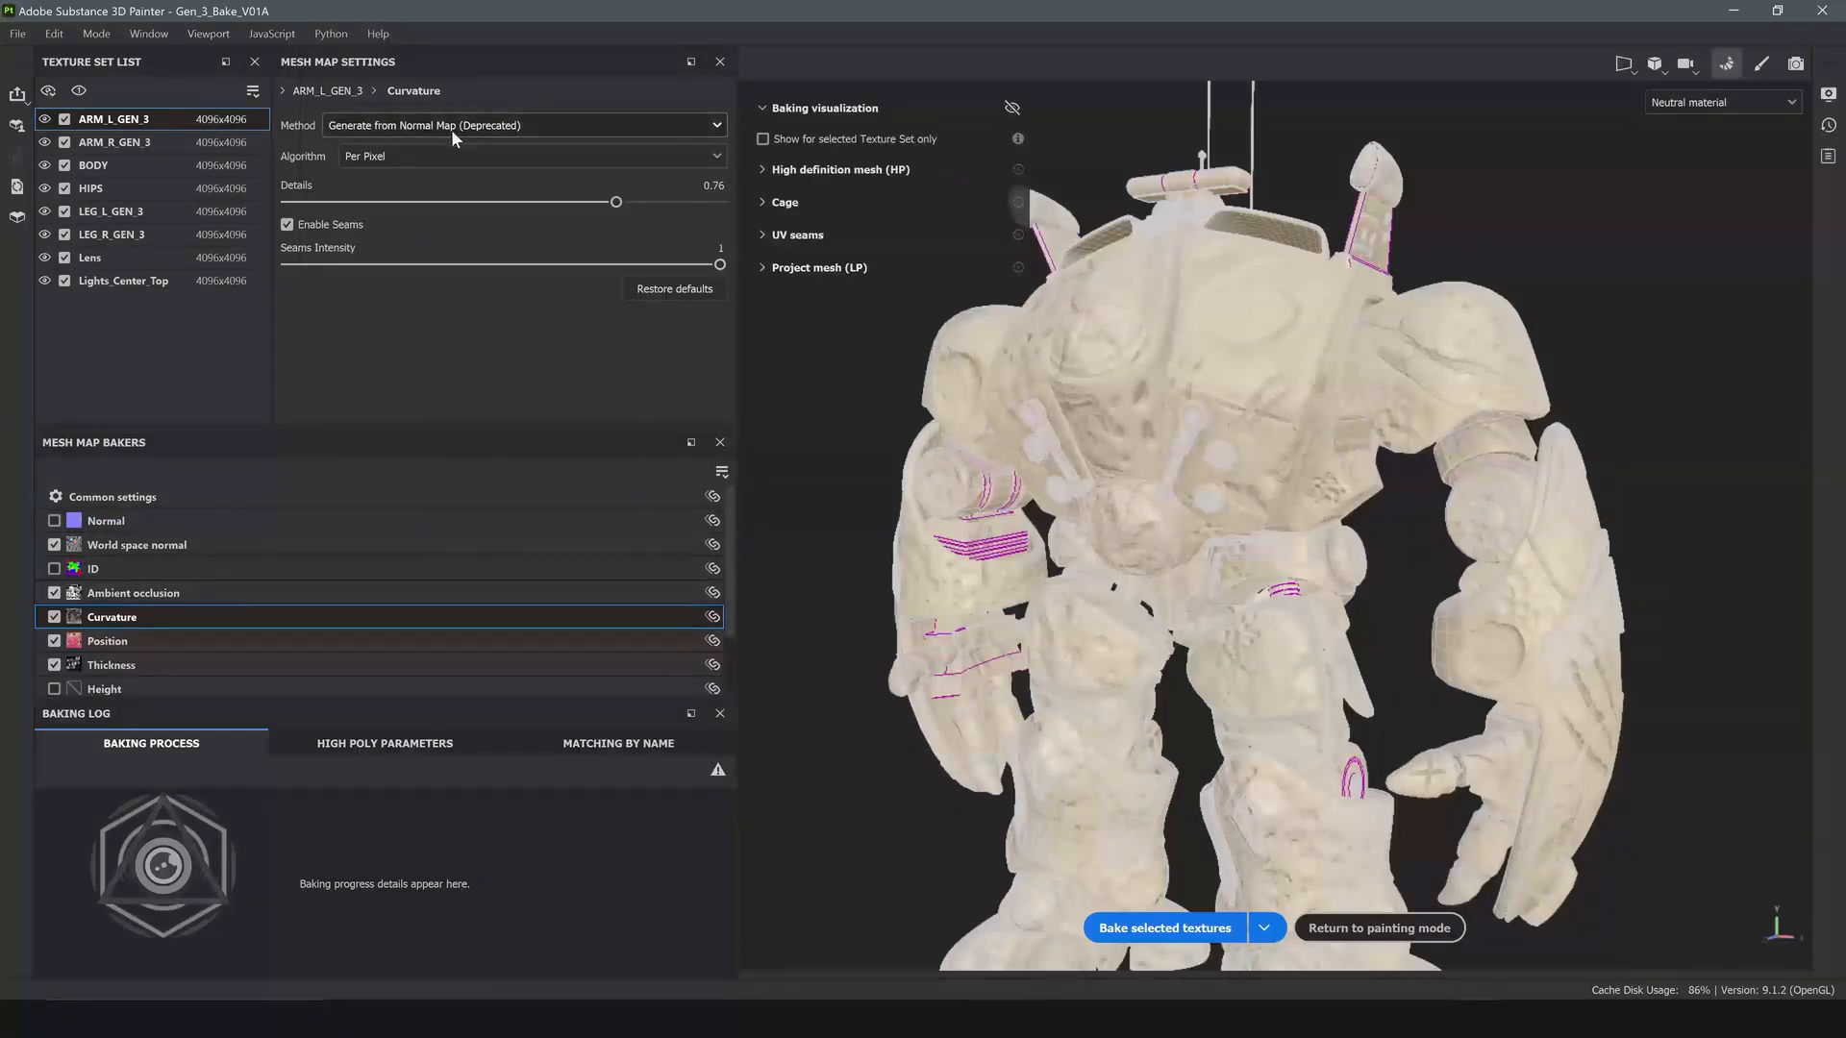
left_click_drag(1089, 328, 1055, 368, "alt")
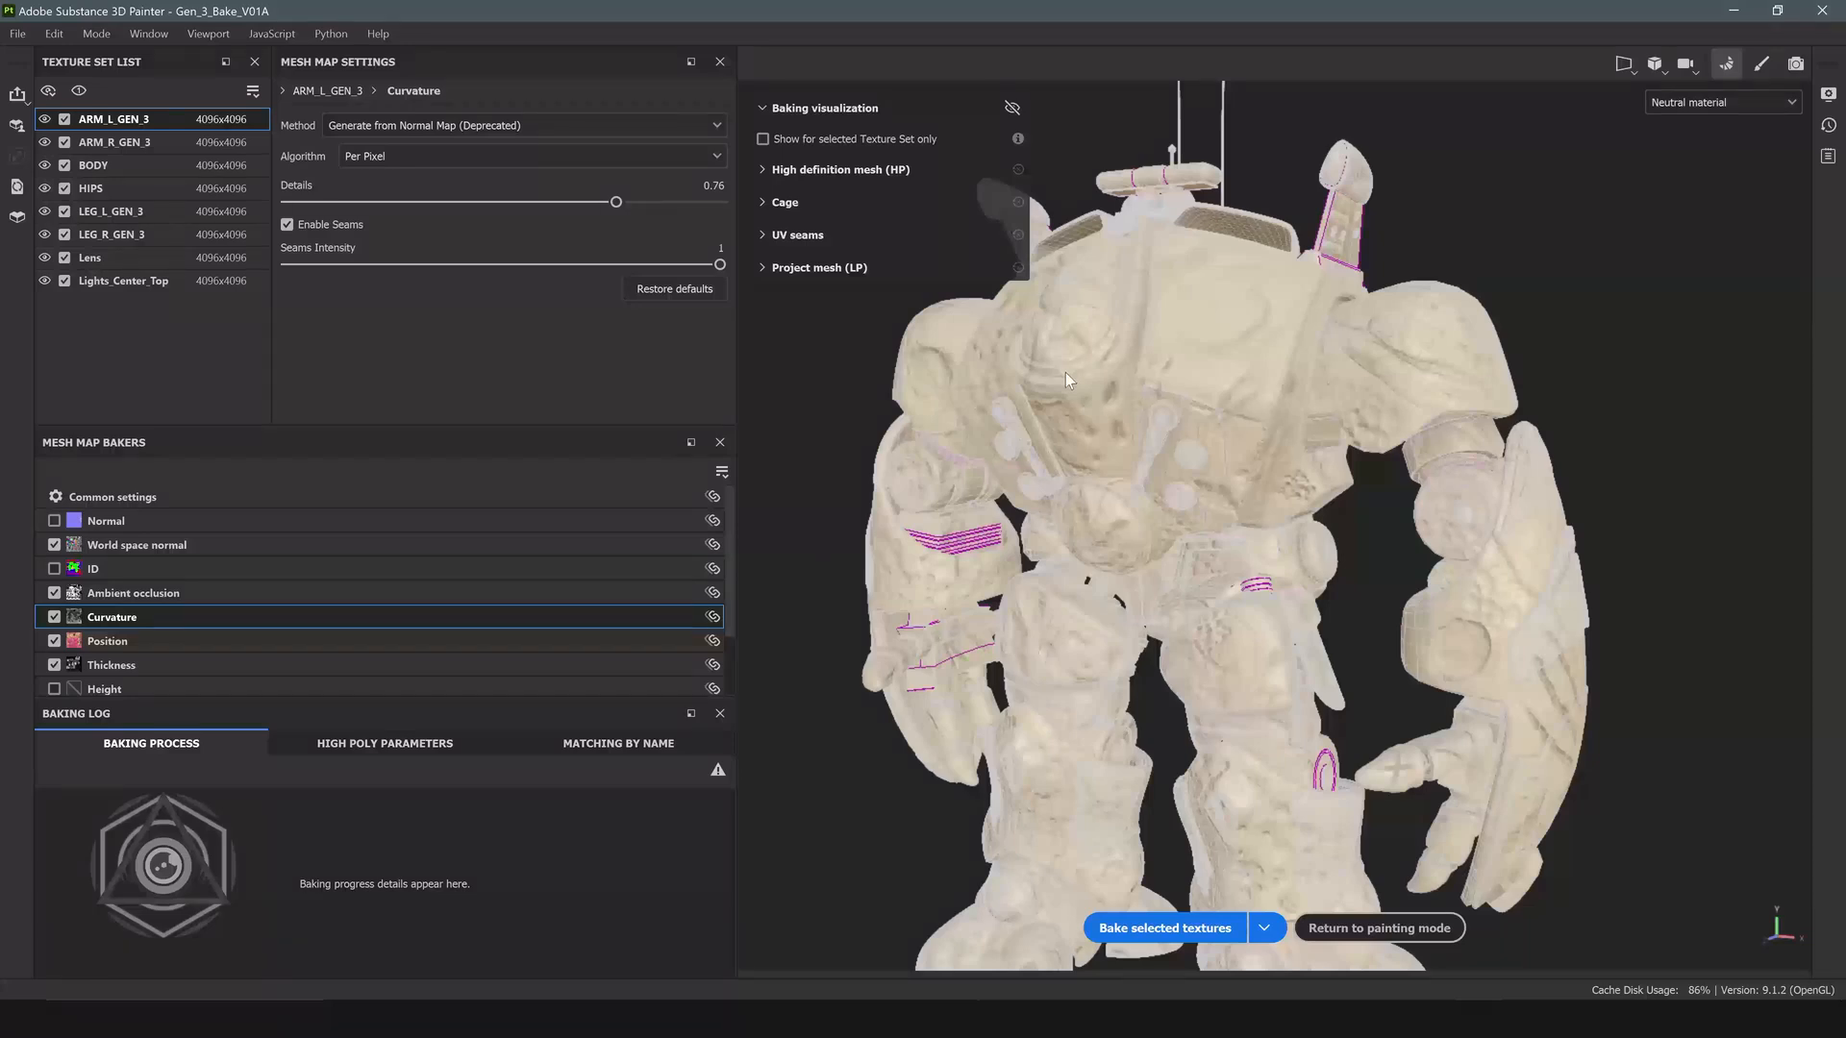
left_click(462, 126)
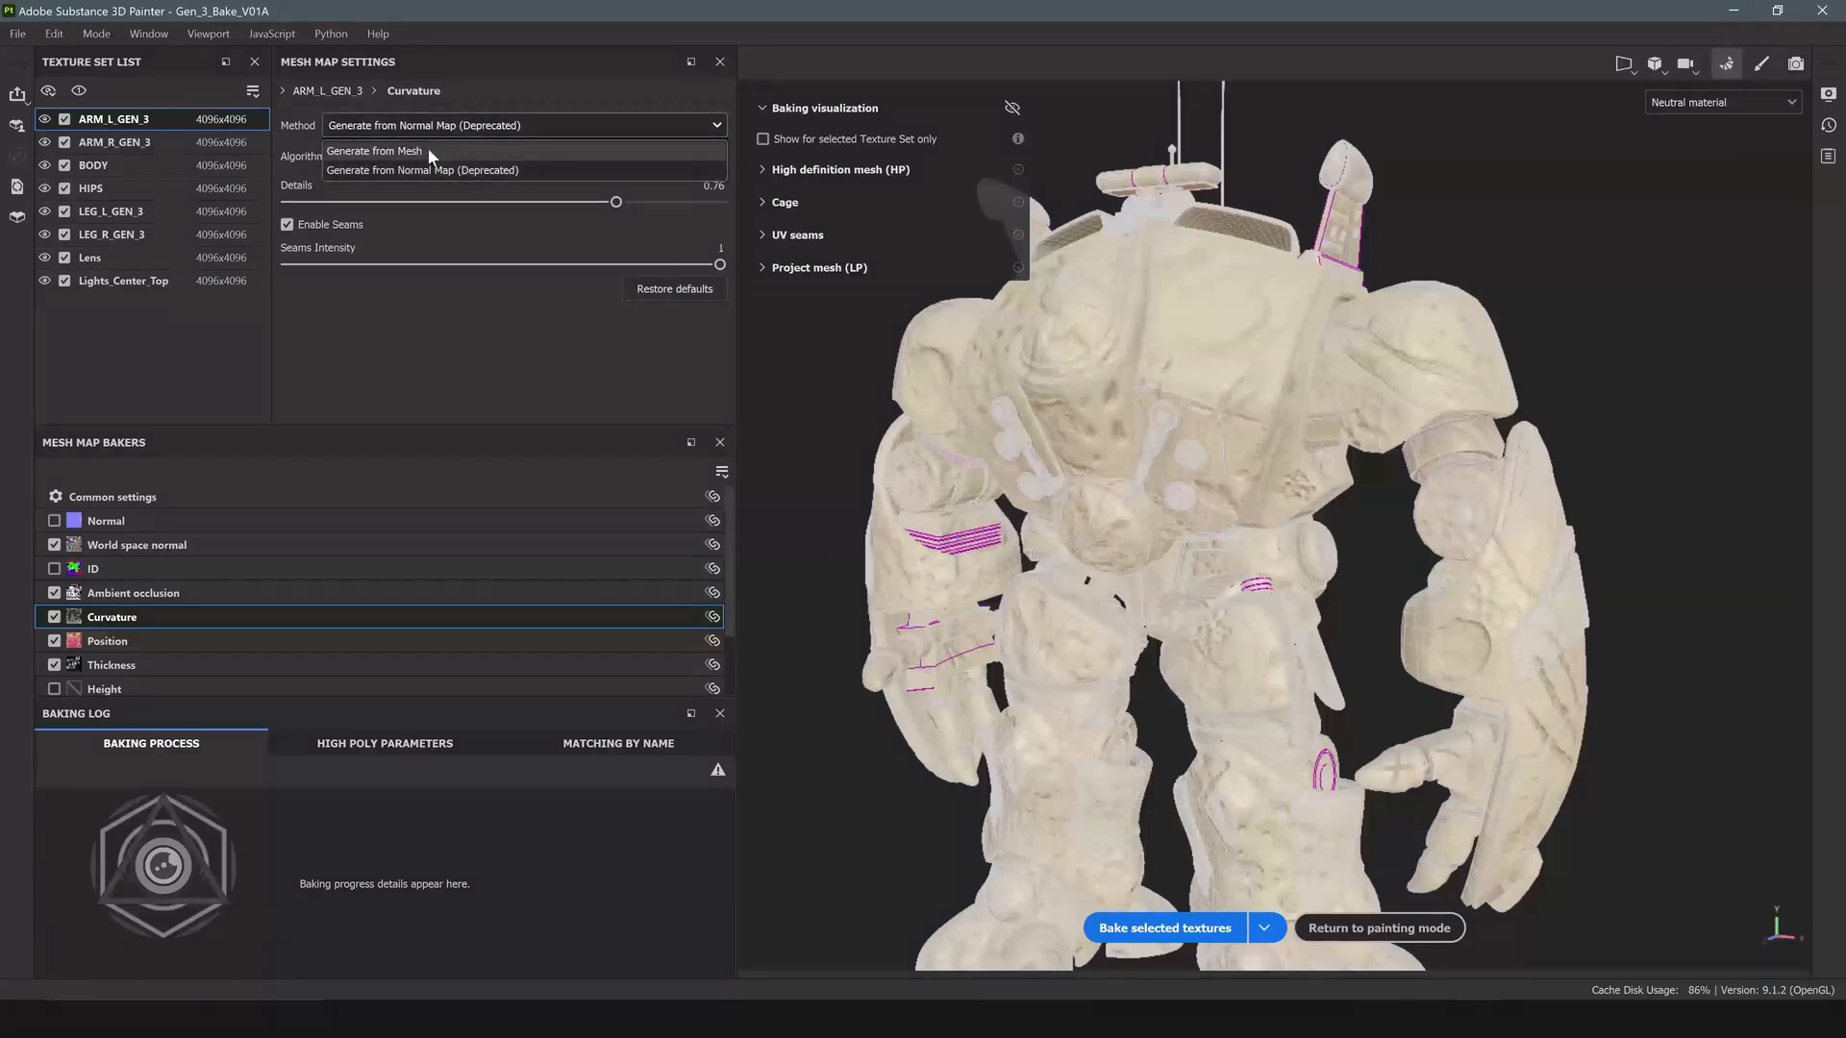
left_click(856, 22)
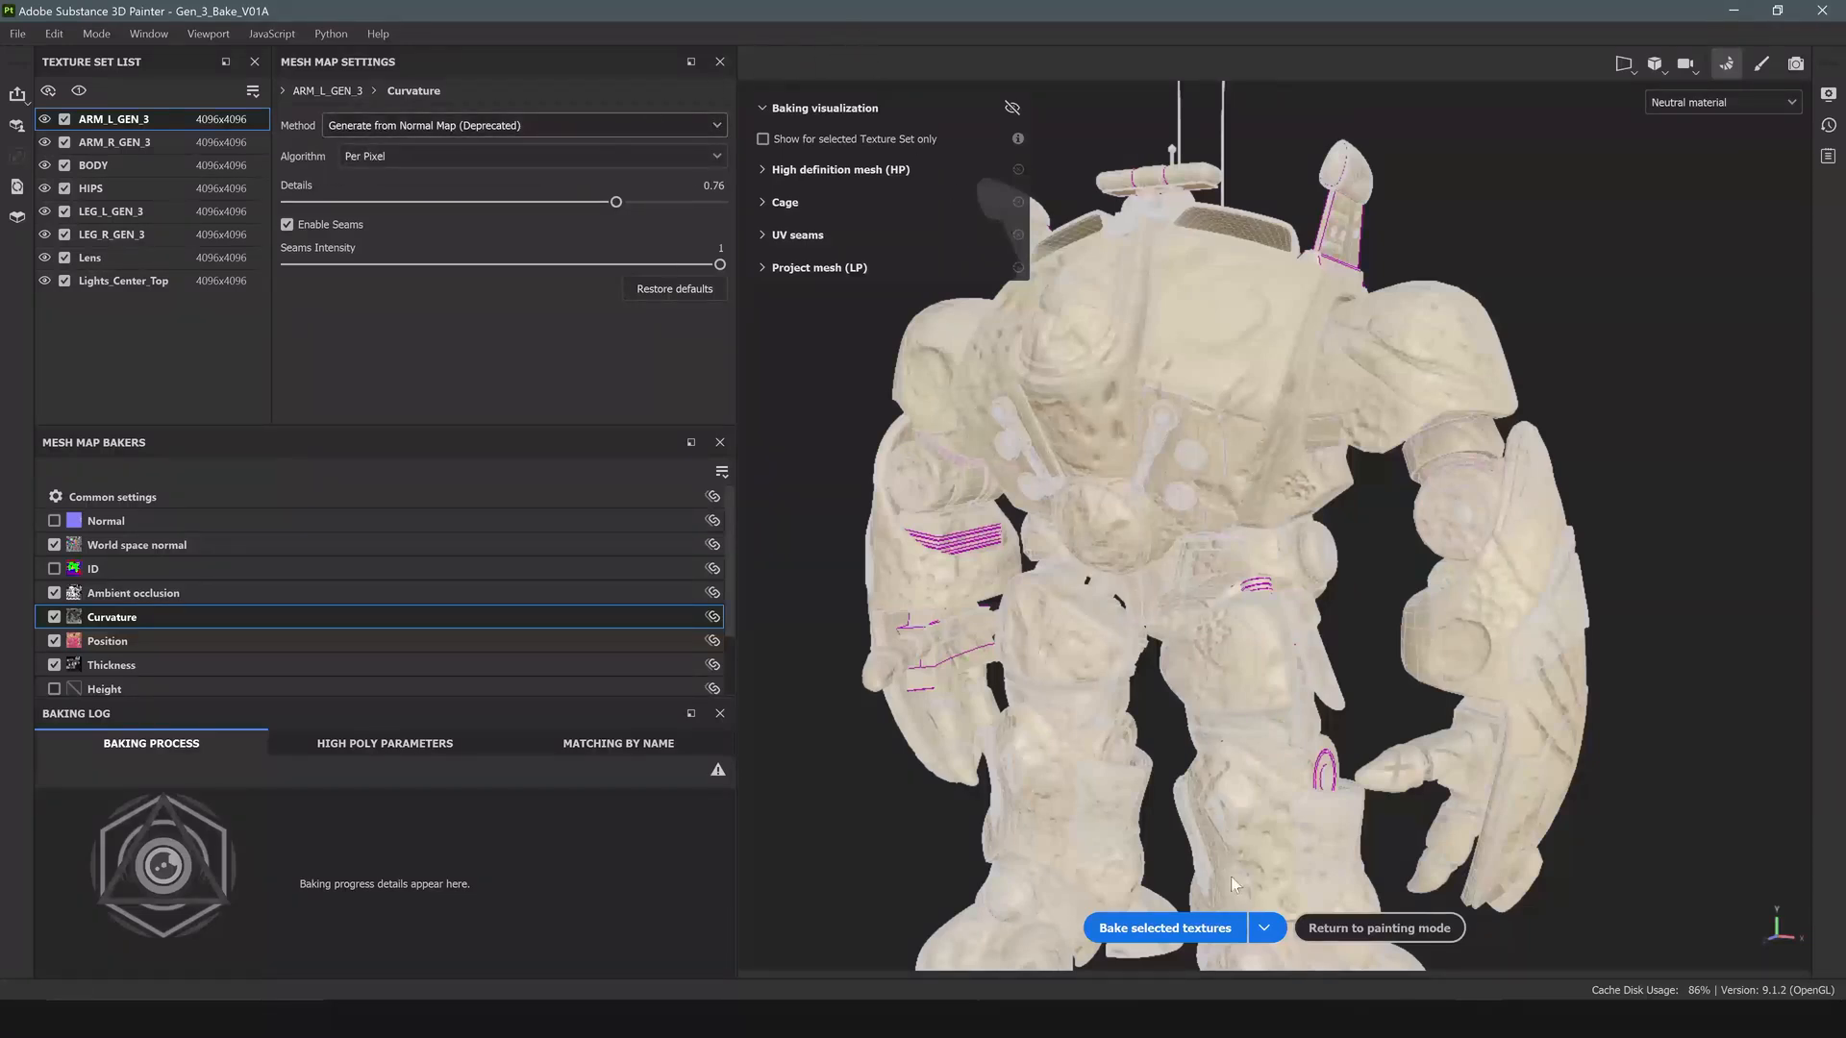
left_click(1365, 929)
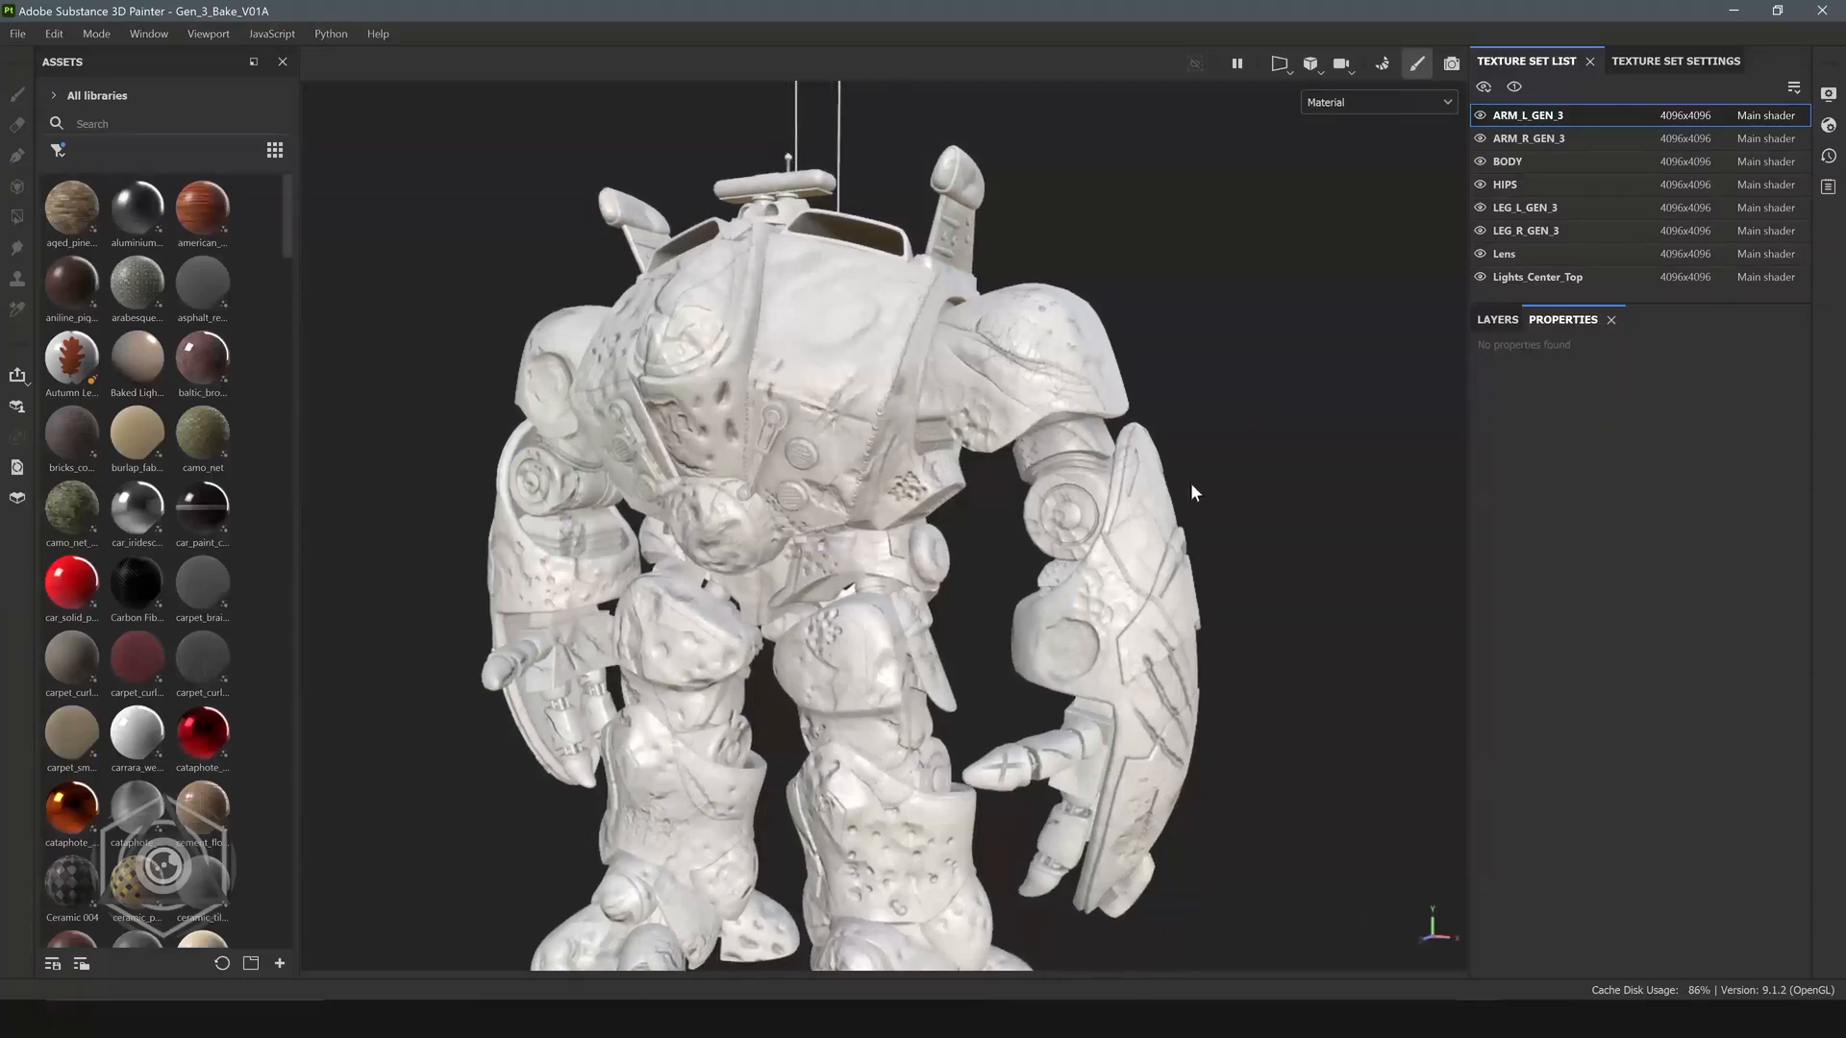
Show the Curvature mesh map on the model and inspect the torso and shoulder details up close.
left_click(1343, 103)
scroll(1355, 202, "down", 3)
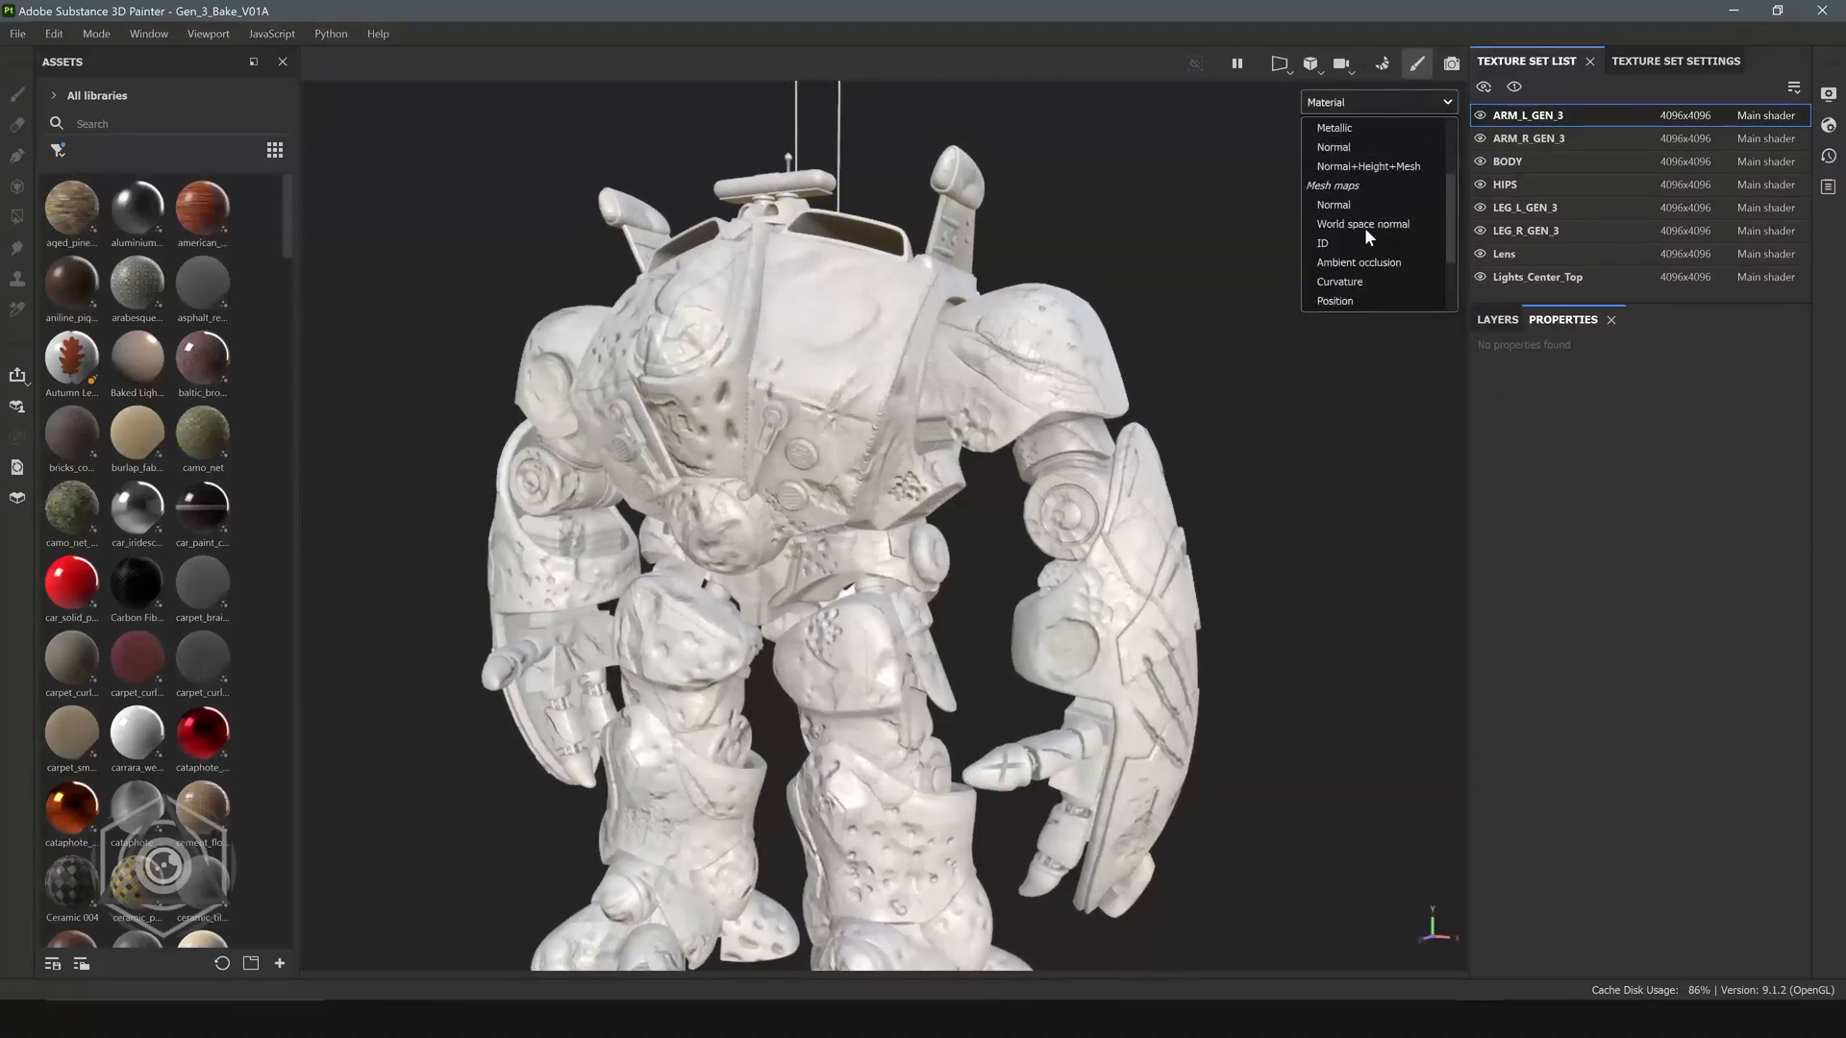
left_click(1352, 281)
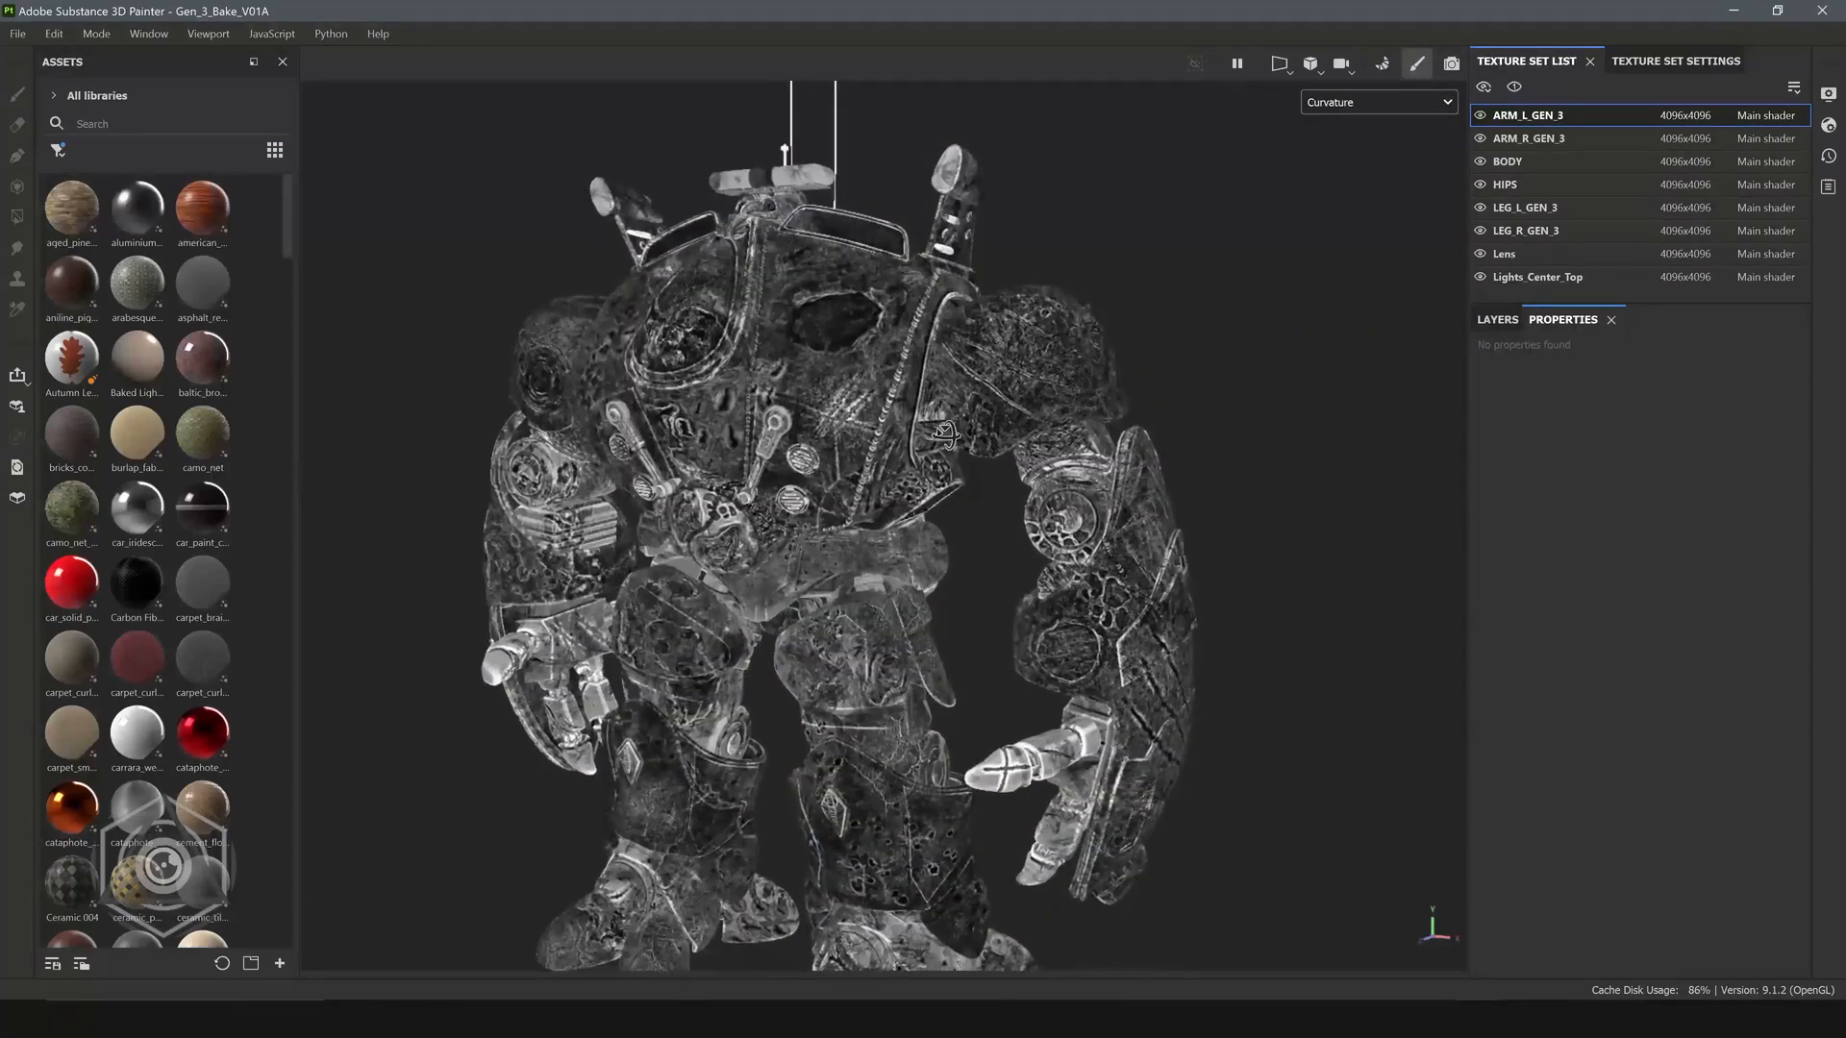
scroll(937, 423, "up", 6)
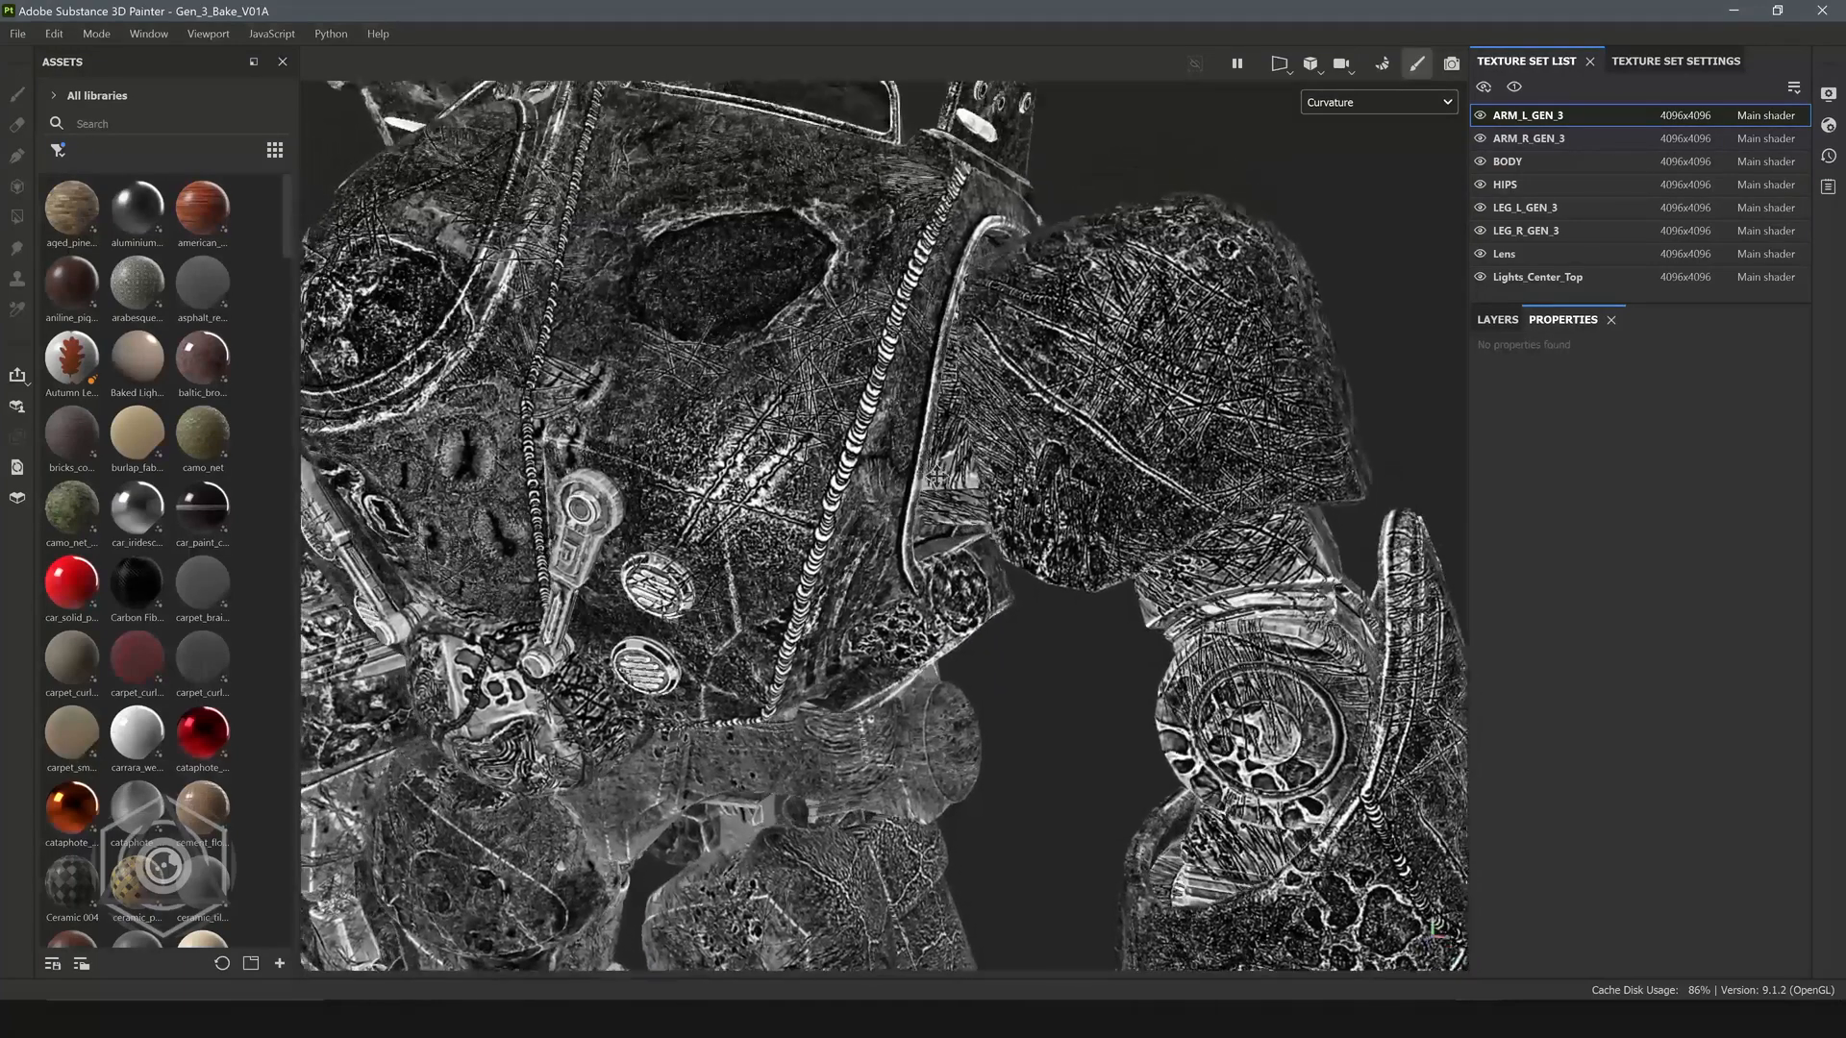
middle_click_drag(937, 477, 971, 529, "alt")
mouse_move(769, 461)
left_mouse_down("alt")
mouse_move(832, 466)
mouse_move(782, 471)
left_mouse_up("alt")
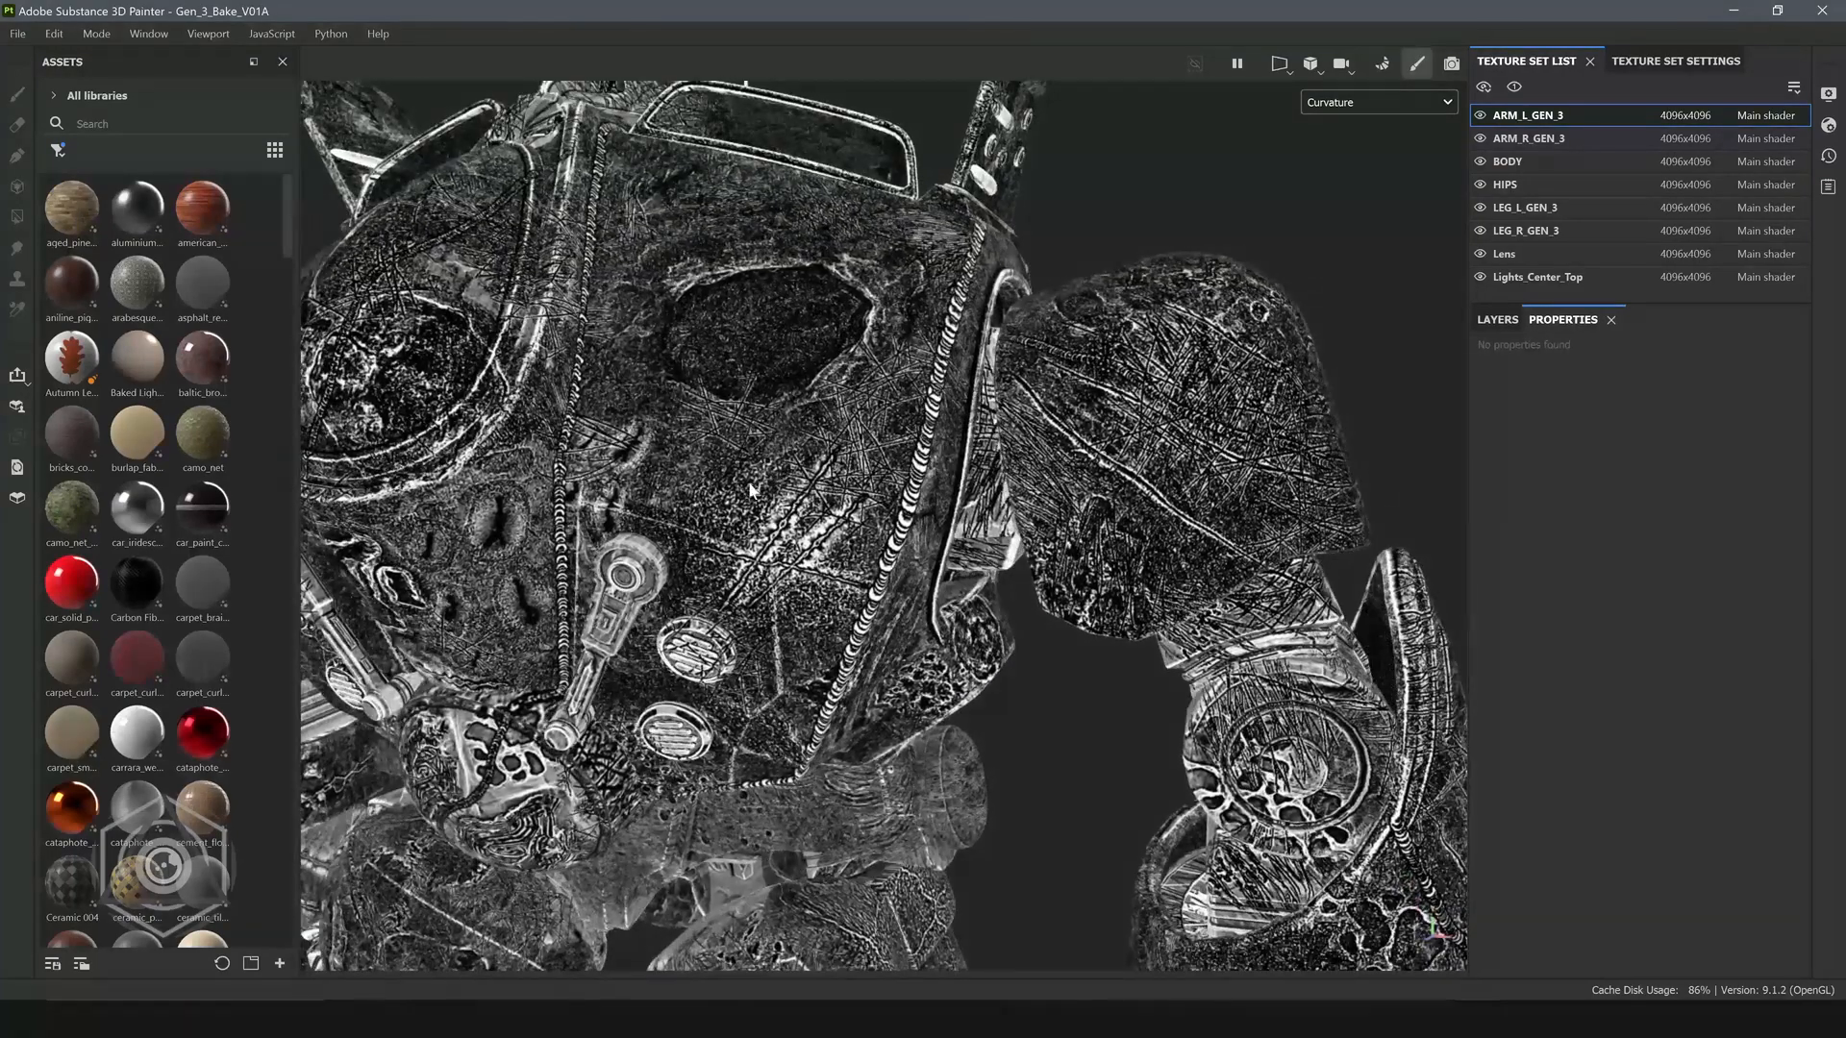
scroll(779, 480, "up", 8)
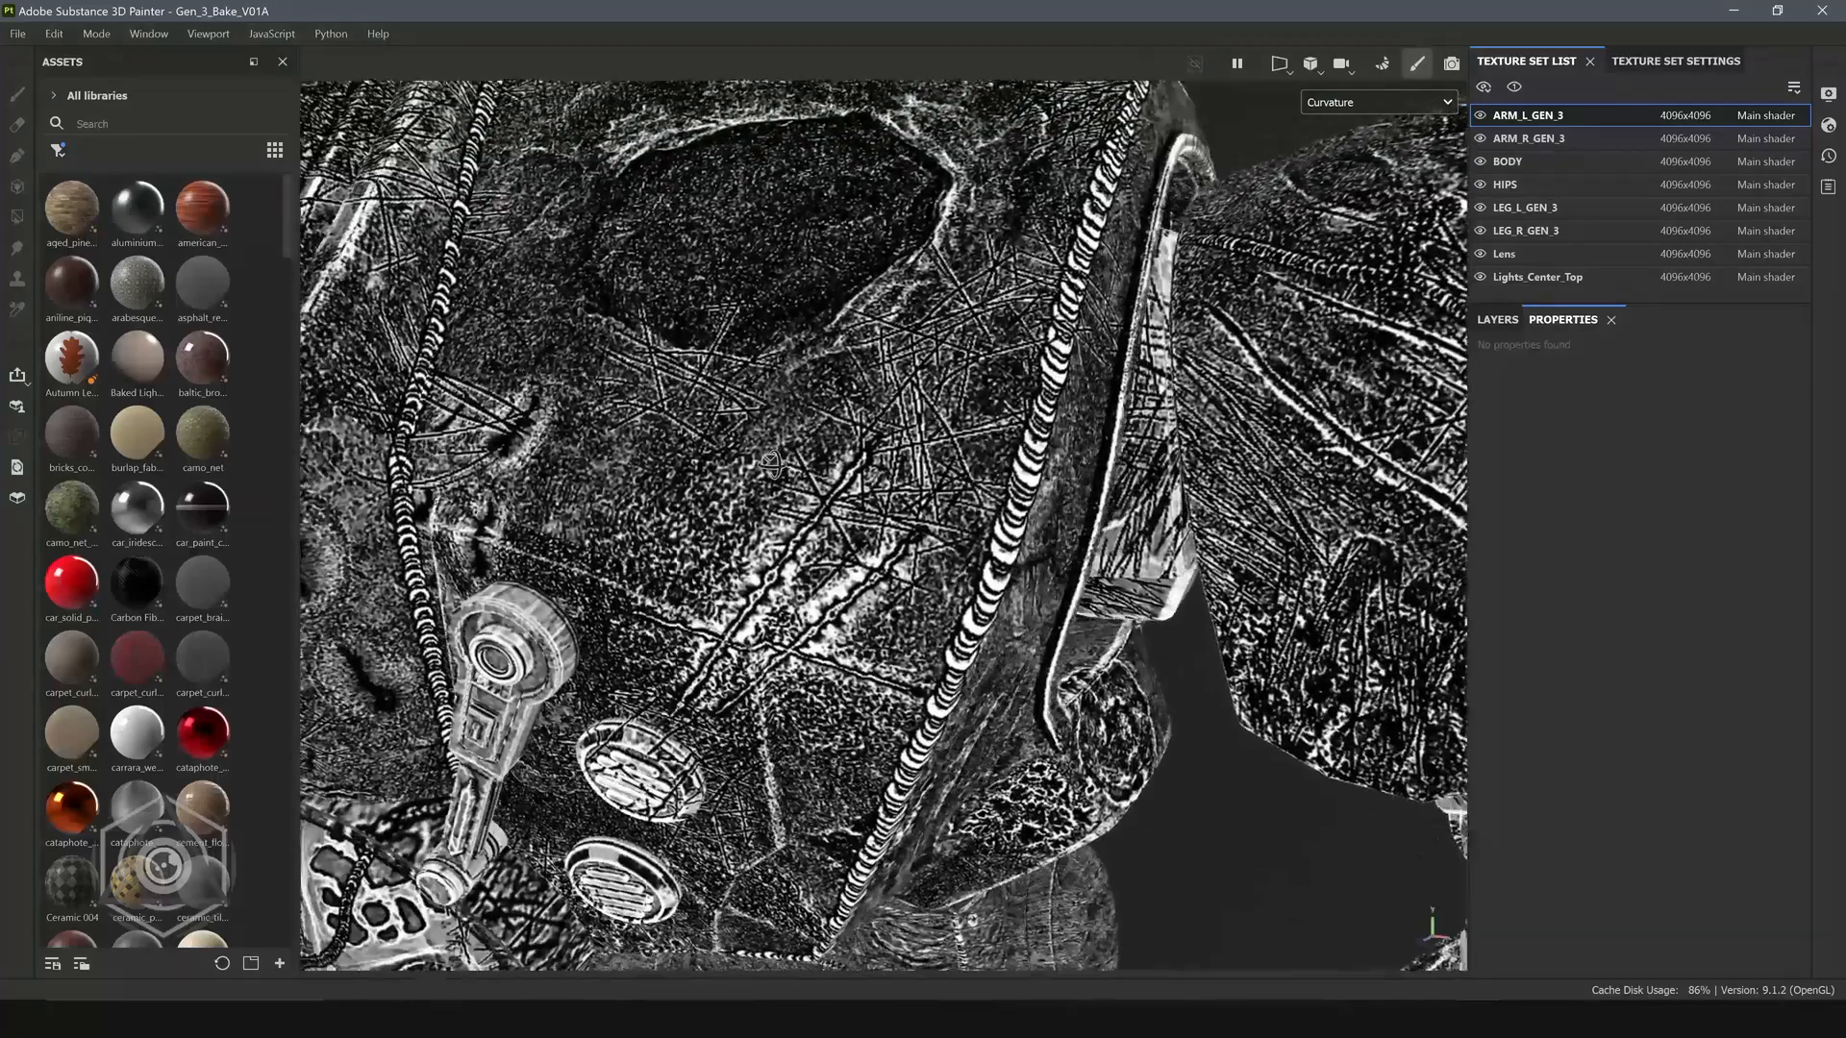
left_click_drag(772, 464, 740, 474, "alt")
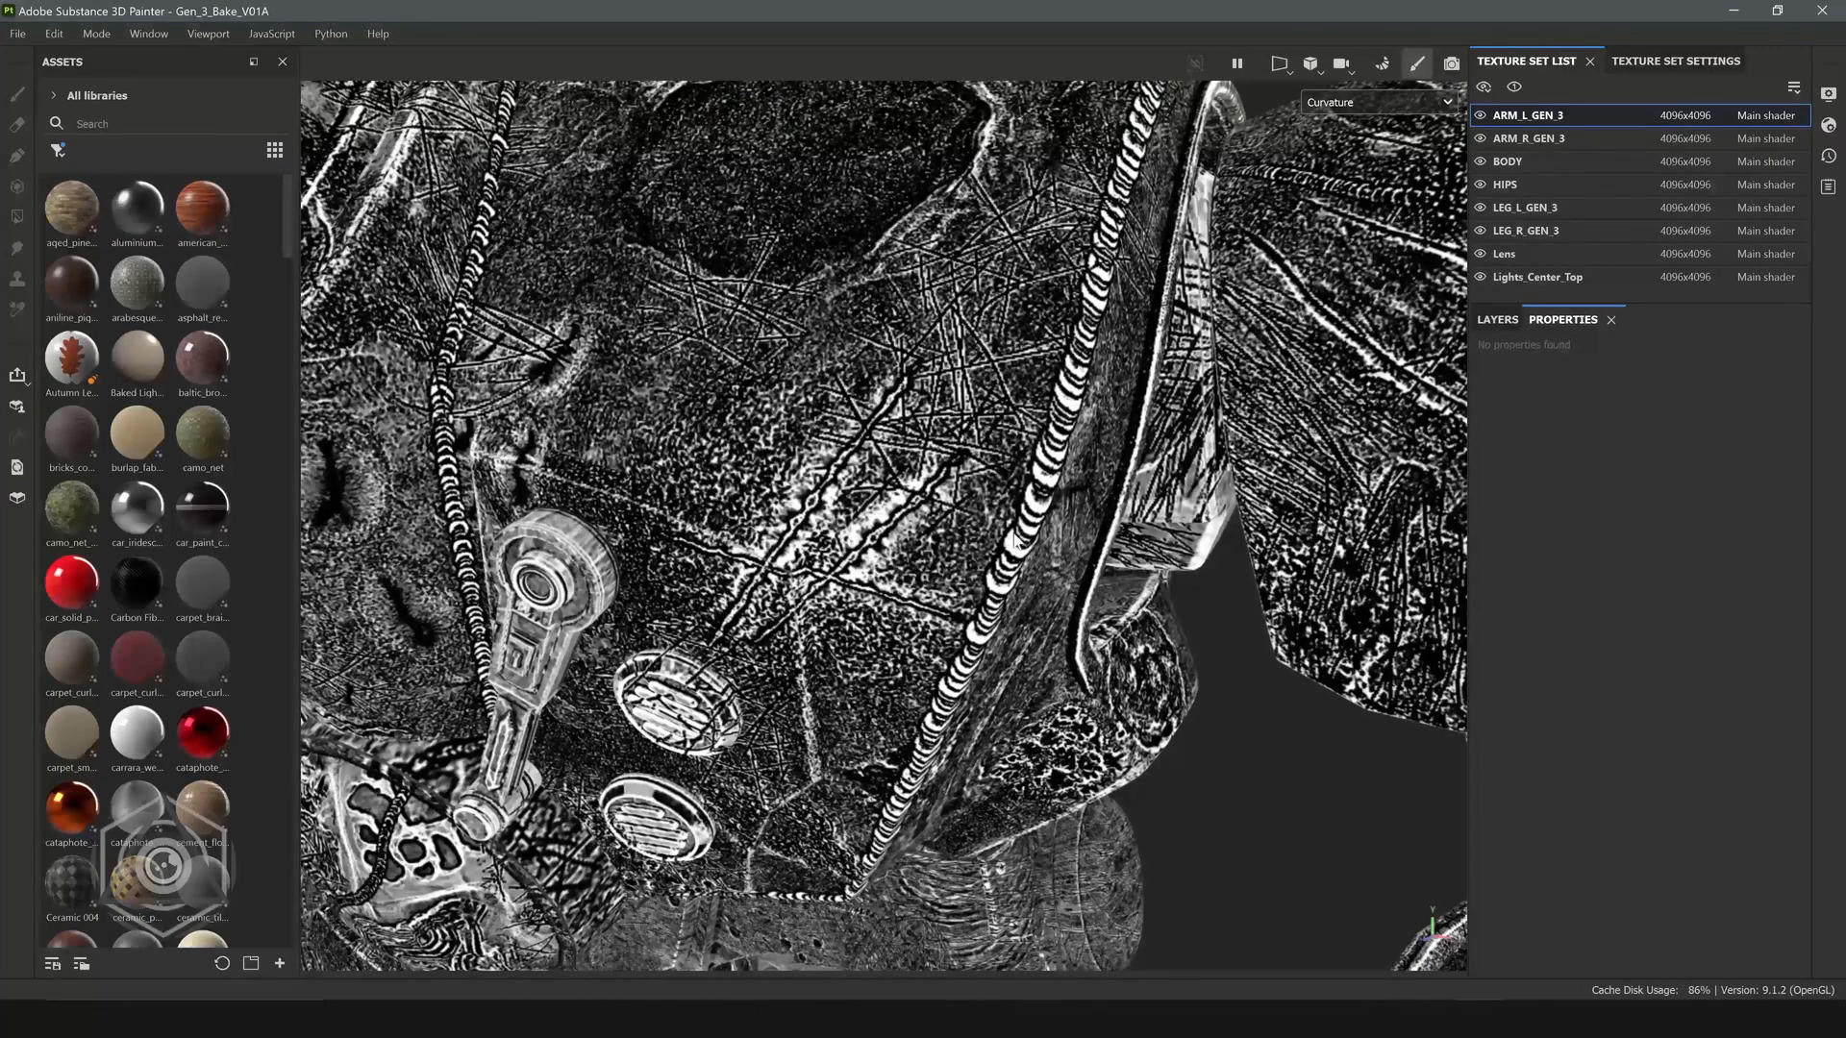
left_click_drag(1025, 561, 666, 447, "alt")
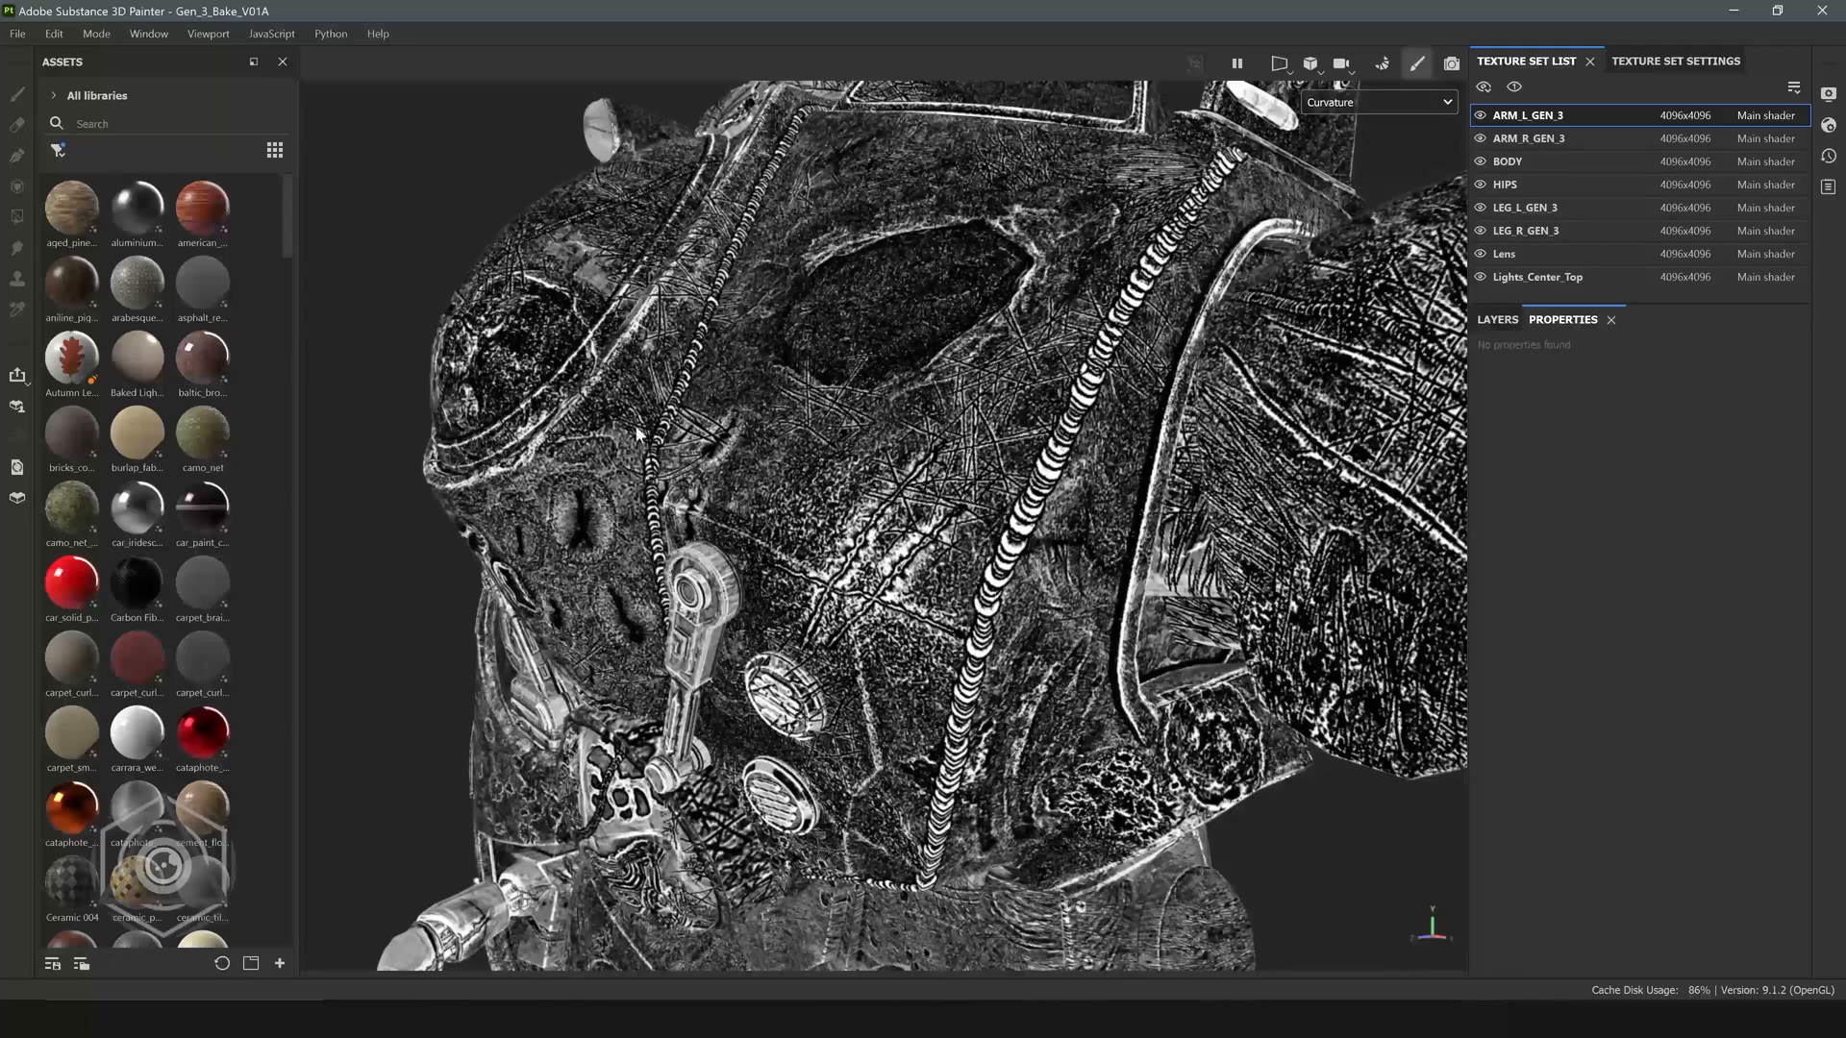
left_click_drag(810, 452, 904, 467, "alt")
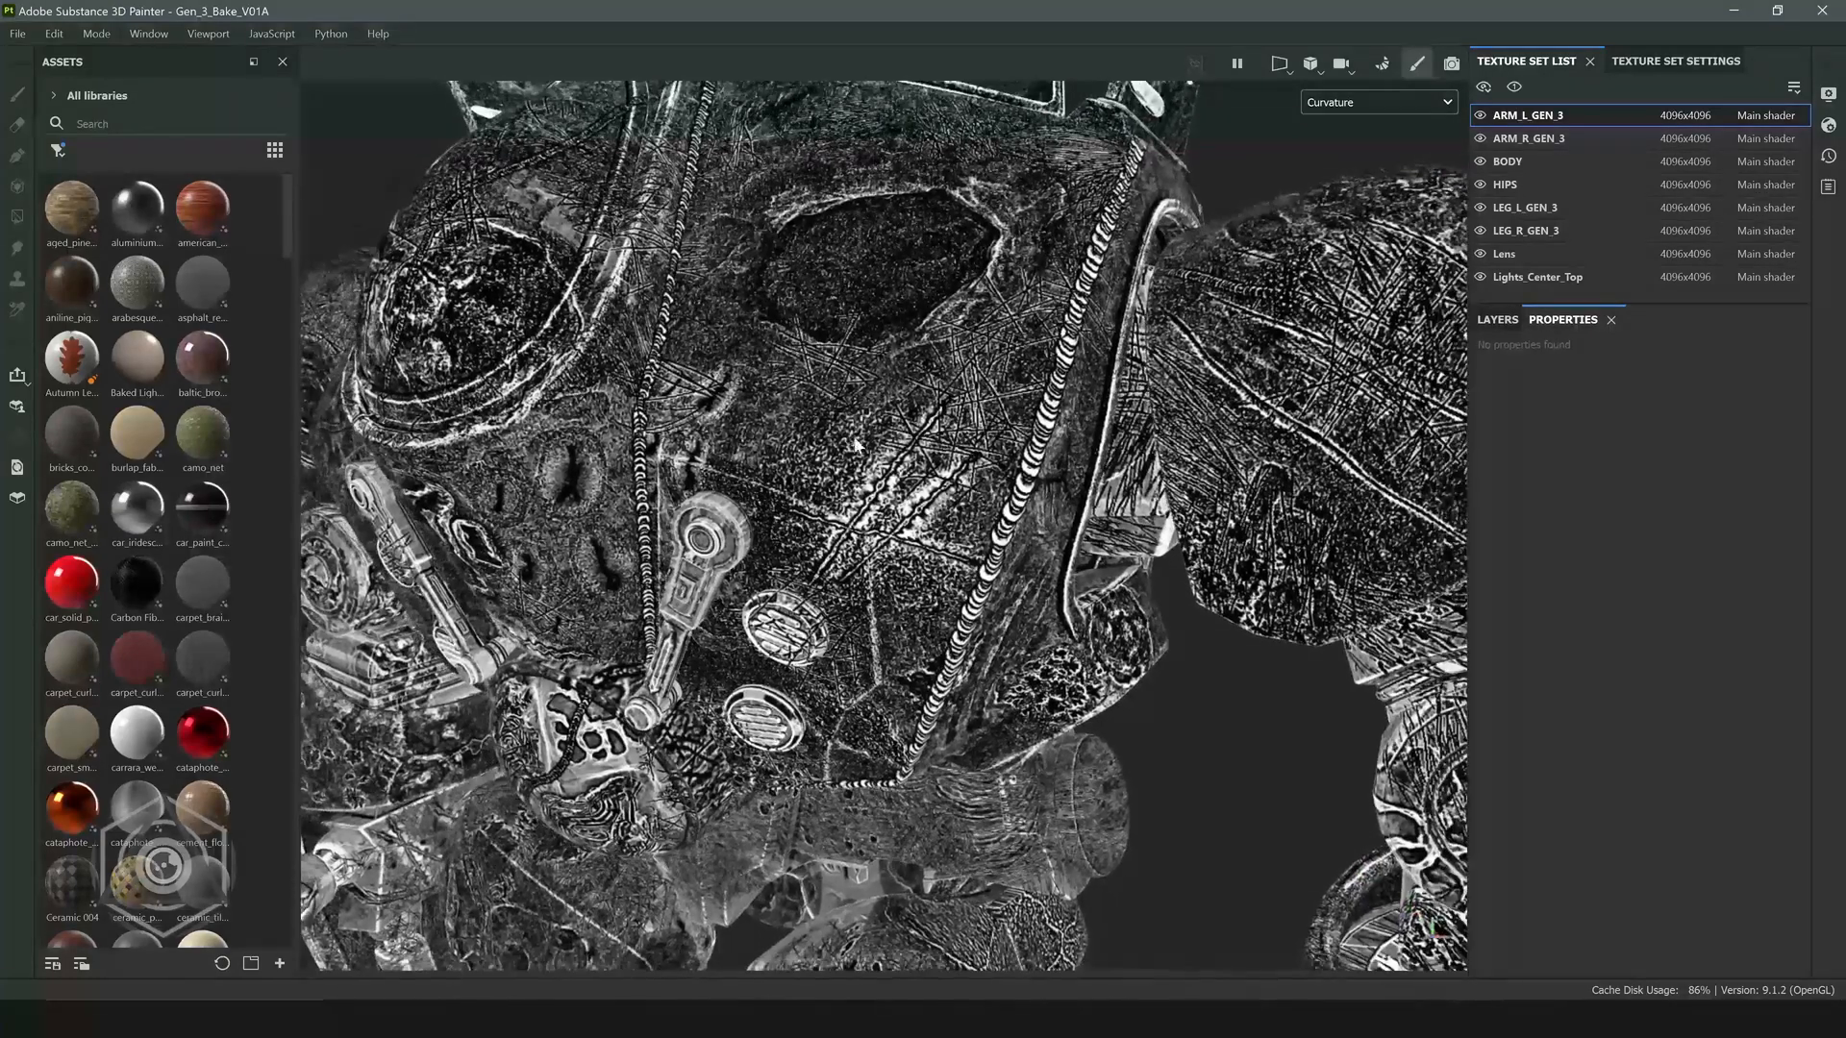
middle_click_drag(904, 467, 968, 613, "alt")
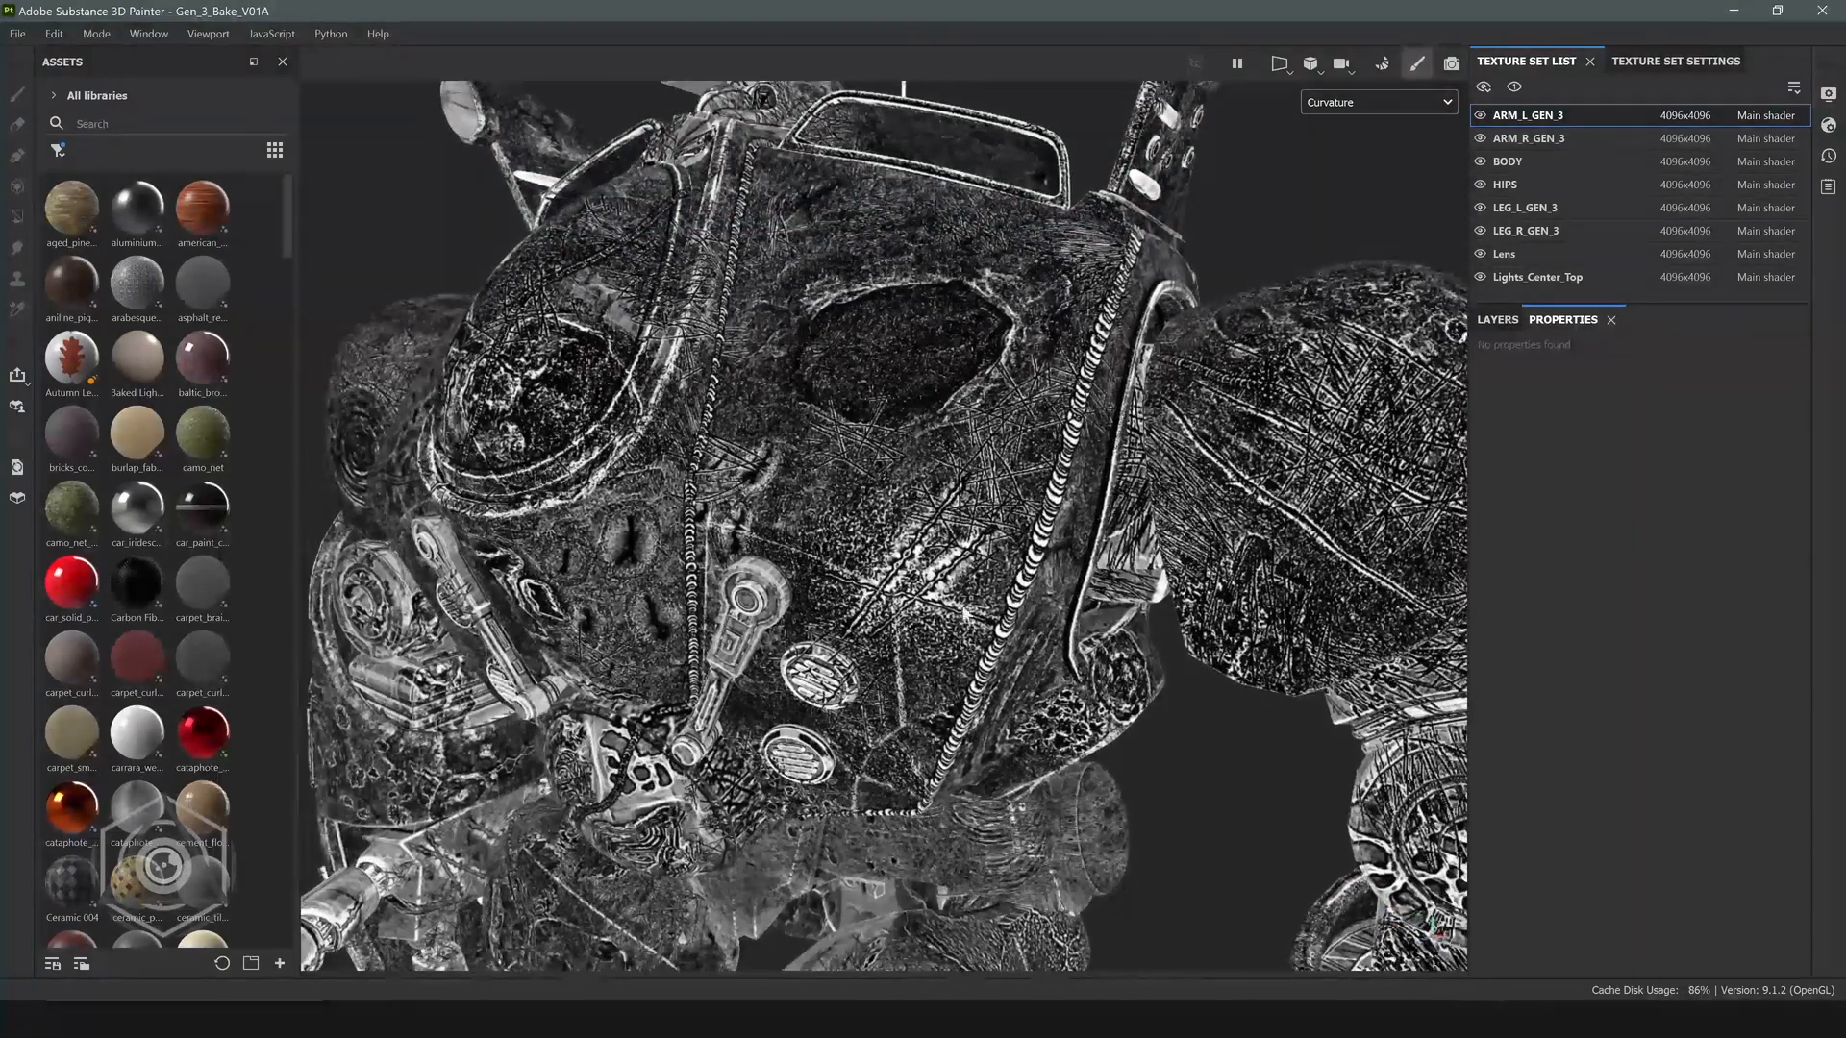
Switch to the PaintPeel_Test project and examine the peeling paint texture on the mech's body.
key("alt+Tab")
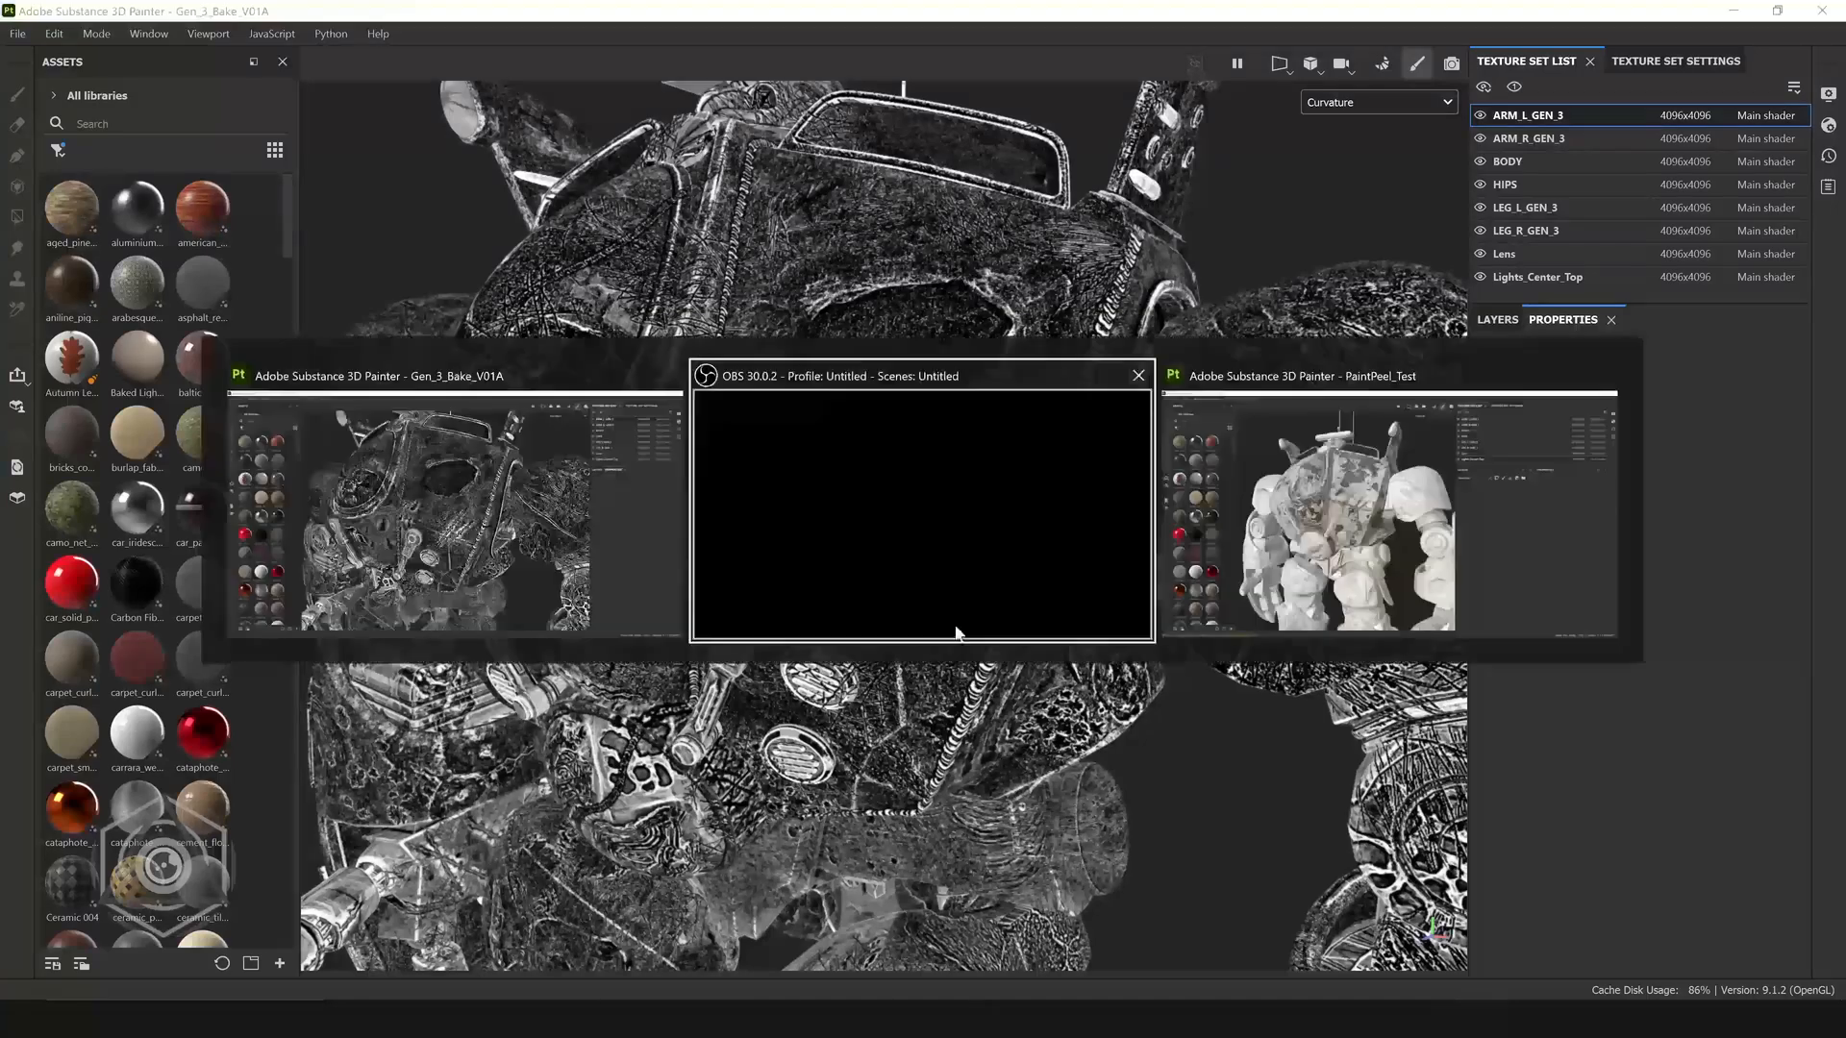
left_click(1273, 539)
middle_click_drag(913, 634, 904, 670, "alt")
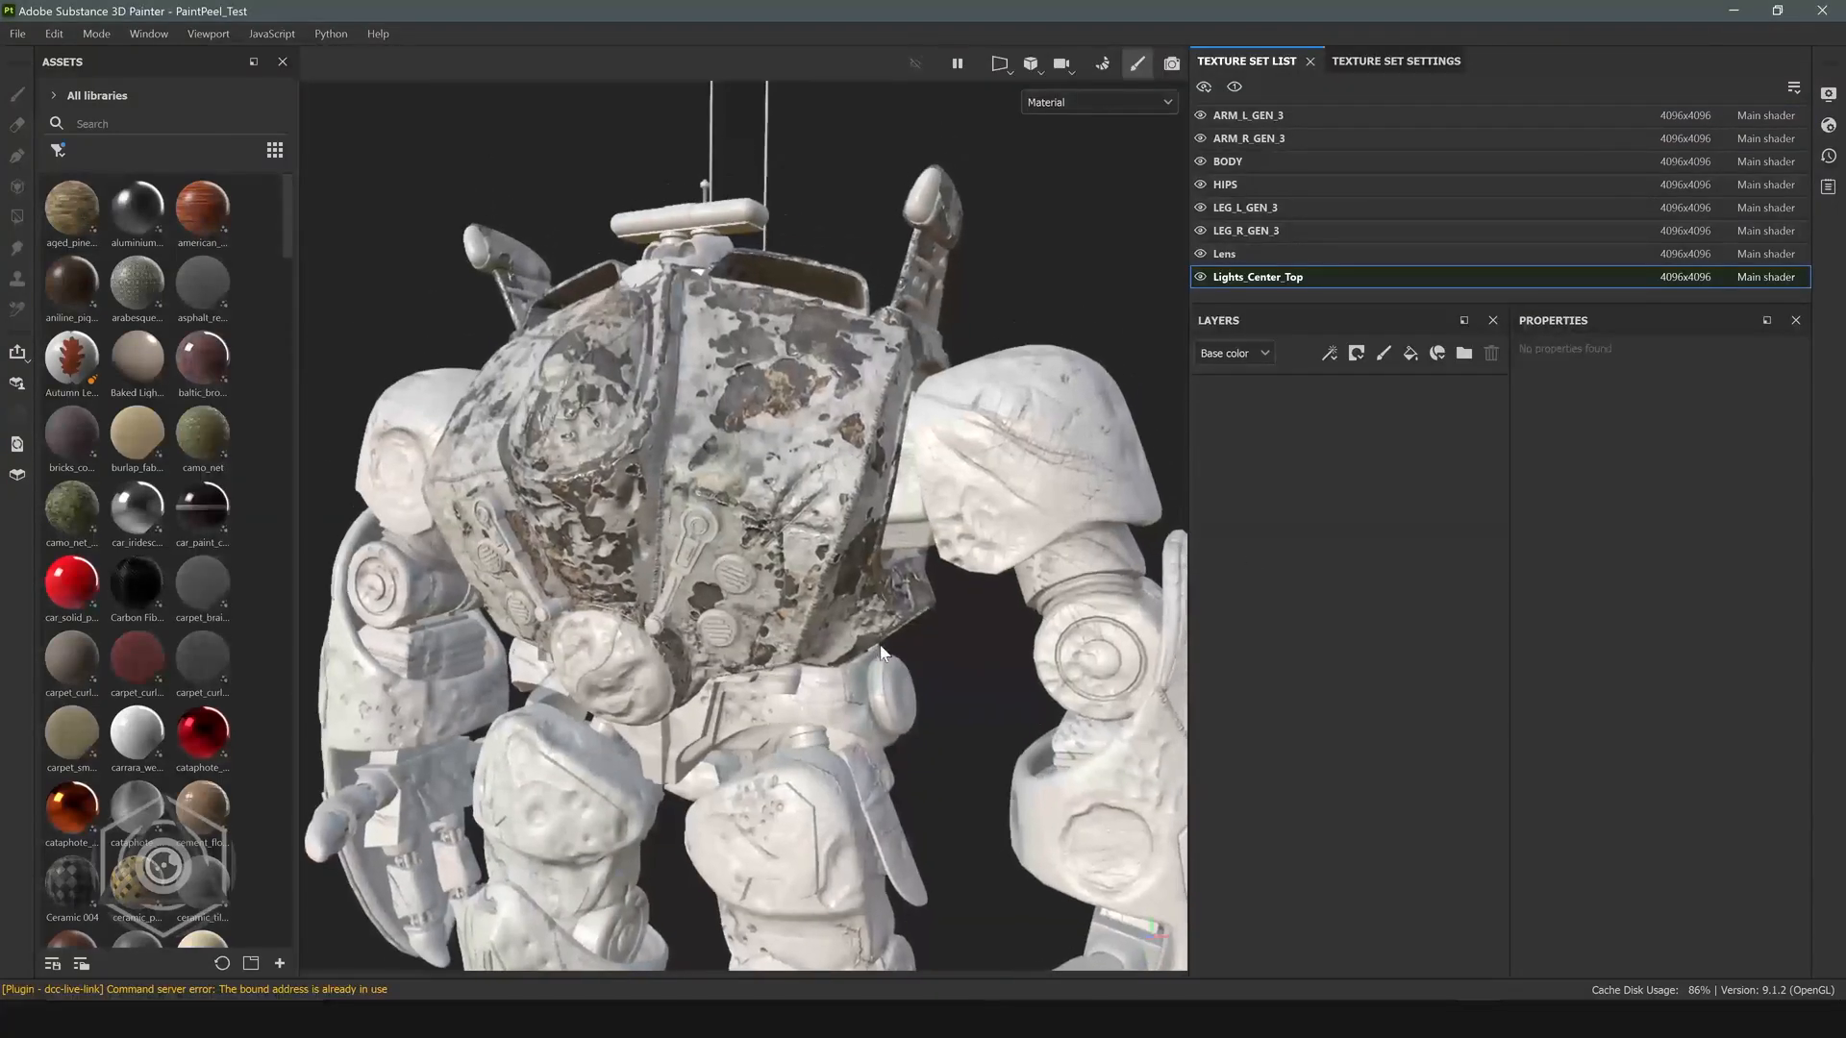
left_click_drag(904, 669, 869, 667, "alt")
left_click_drag(743, 525, 696, 521, "alt")
right_click_drag(696, 521, 743, 522, "alt")
middle_click_drag(807, 505, 767, 555, "alt")
left_click_drag(767, 556, 804, 483, "alt")
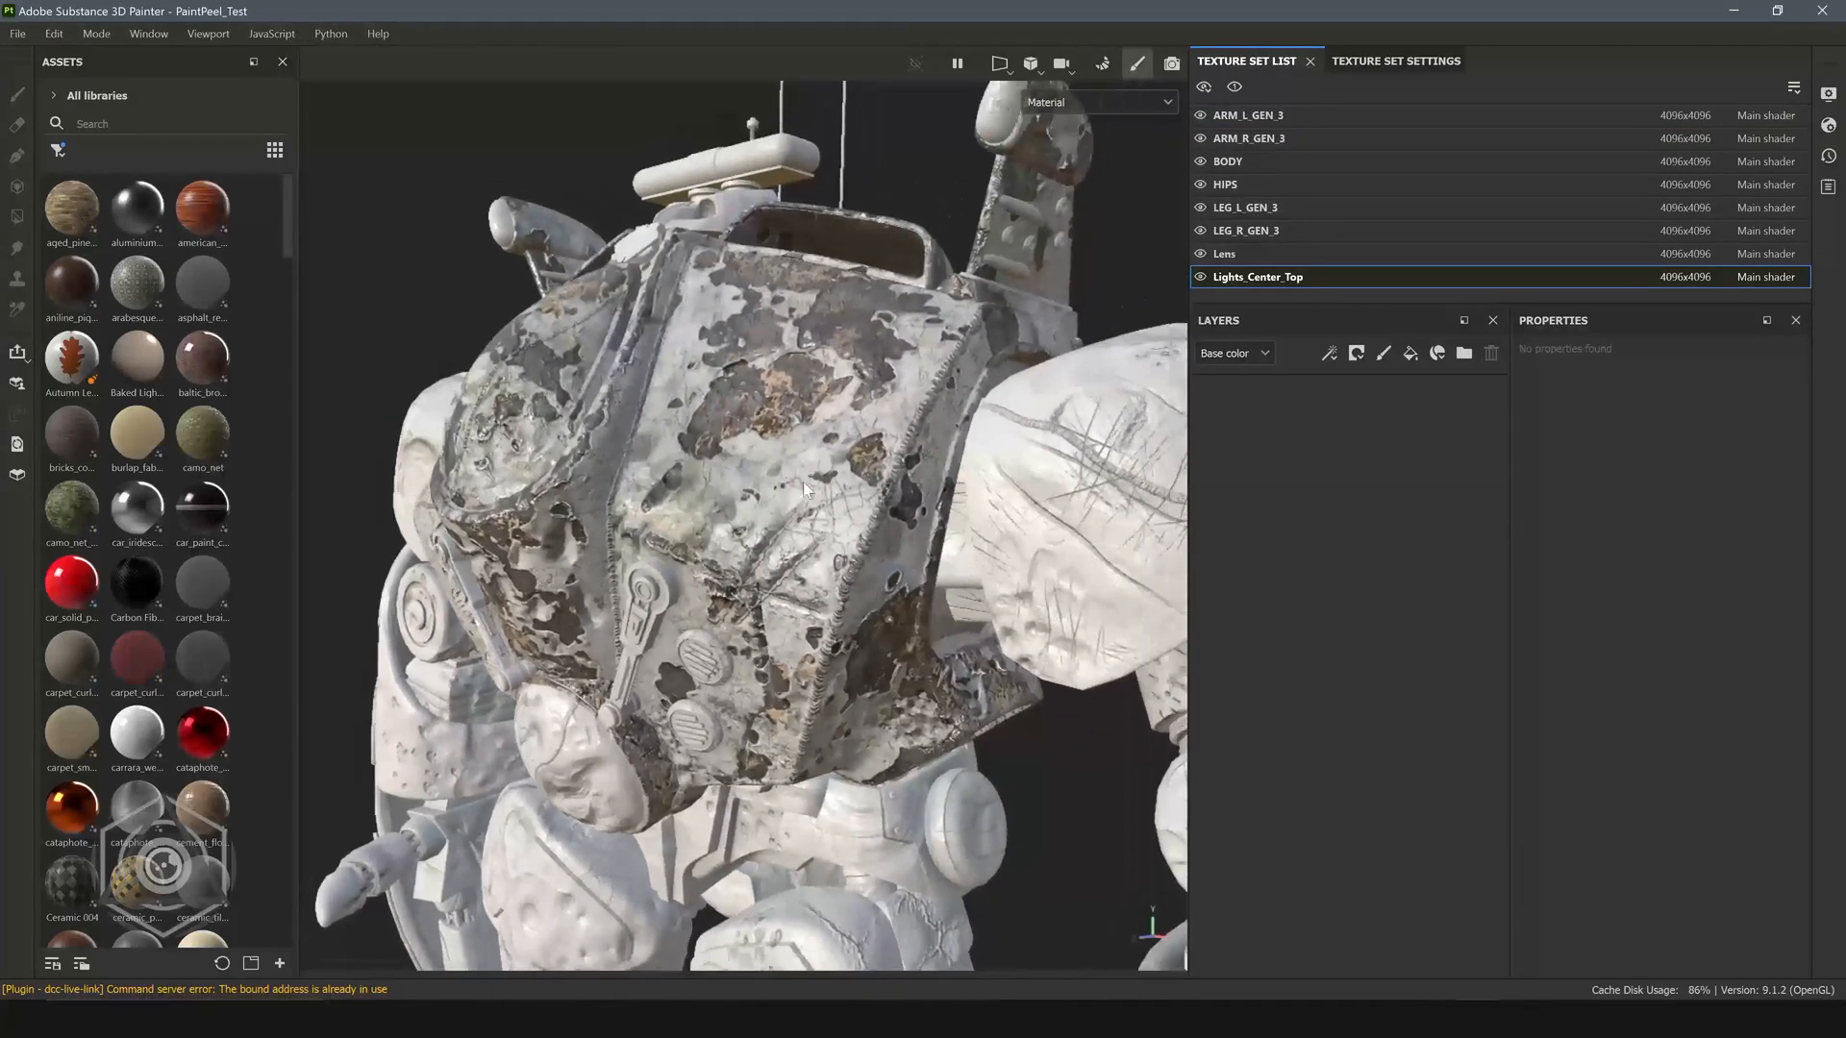
Show the Curvature mesh map in PaintPeel_Test and inspect the scratches and welds on the chest.
left_click(1072, 99)
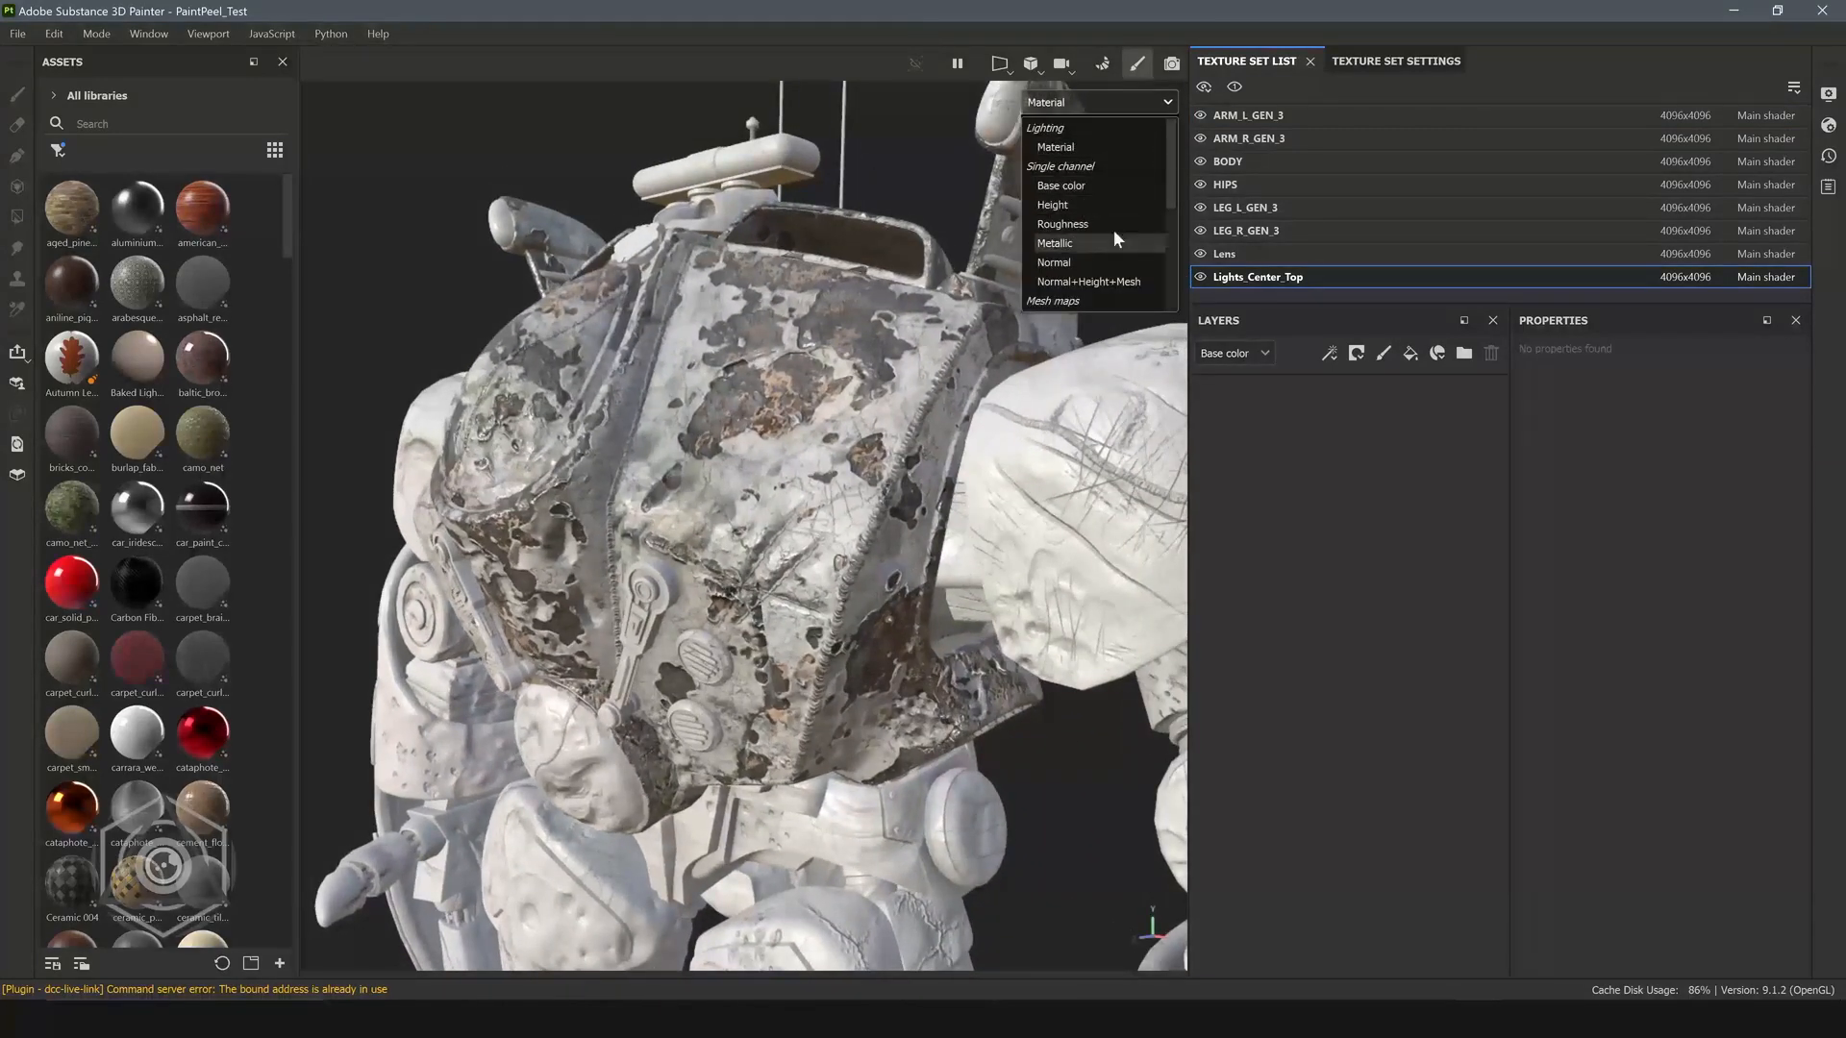
left_click(1059, 95)
left_click(1059, 95)
scroll(1077, 286, "down", 2)
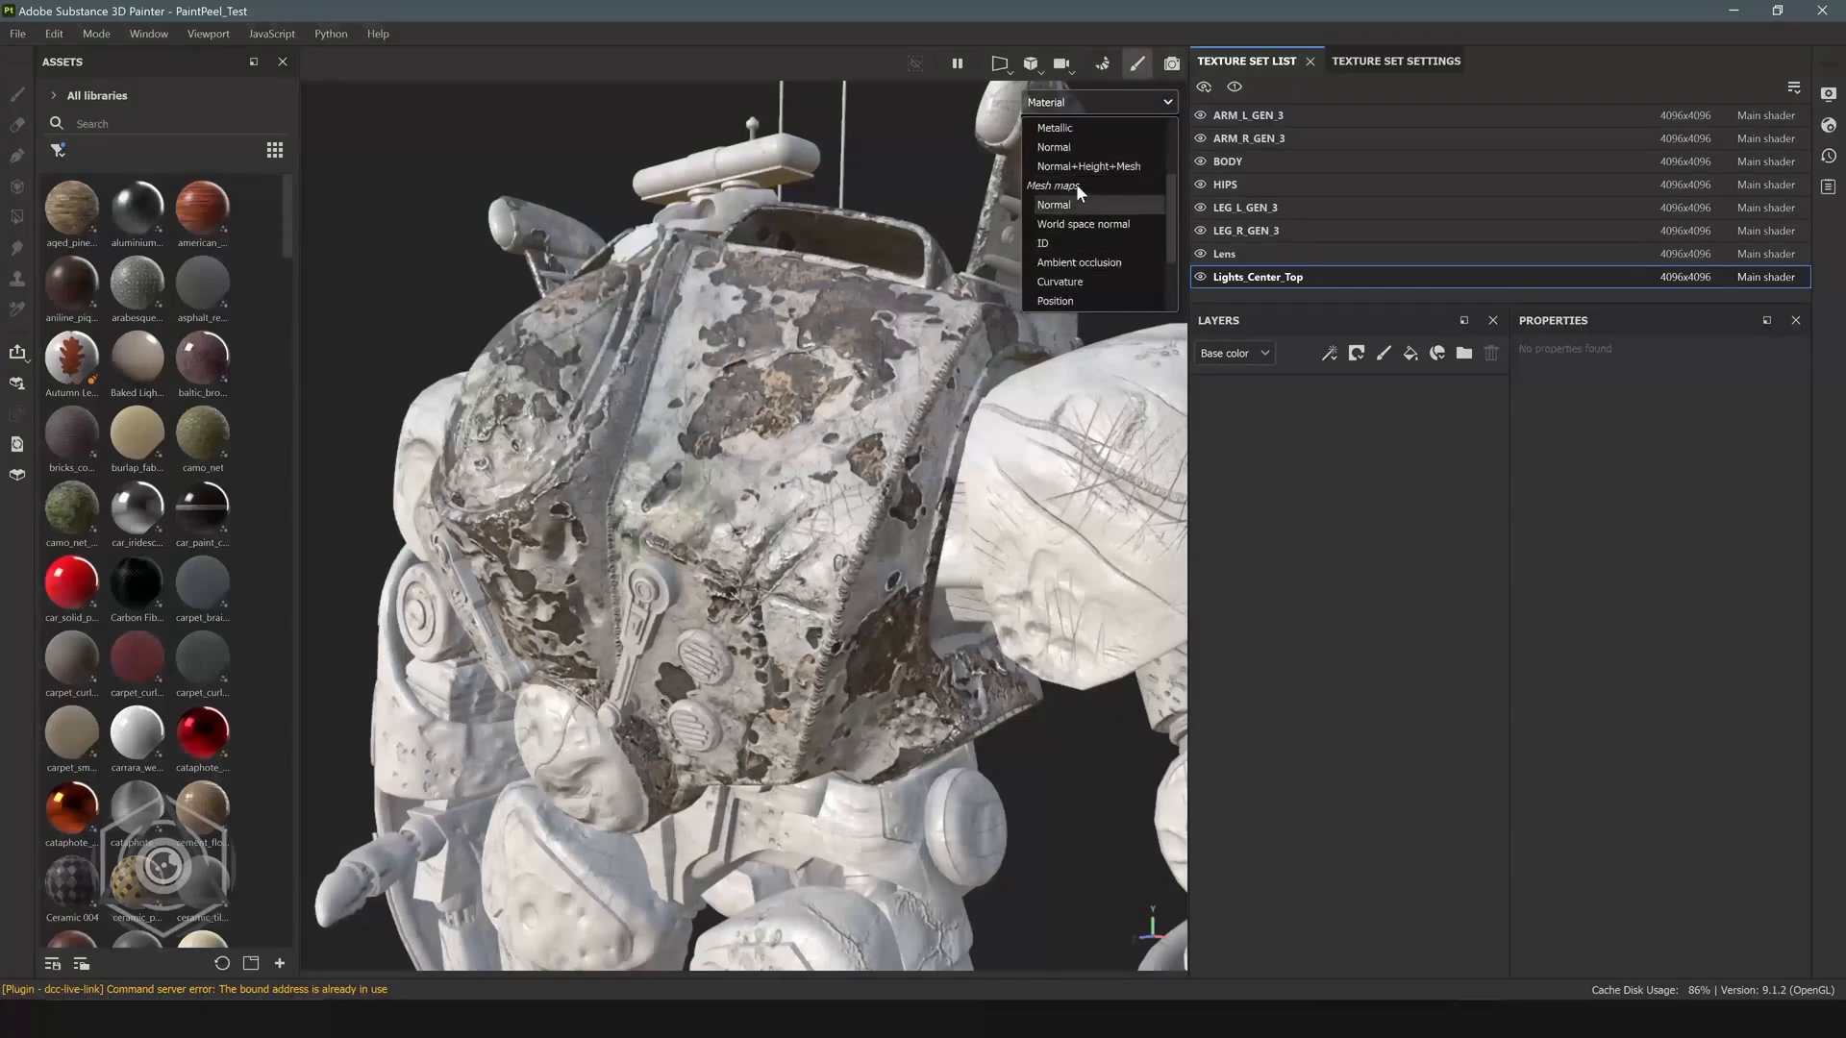
left_click(1081, 264)
scroll(892, 407, "up", 10)
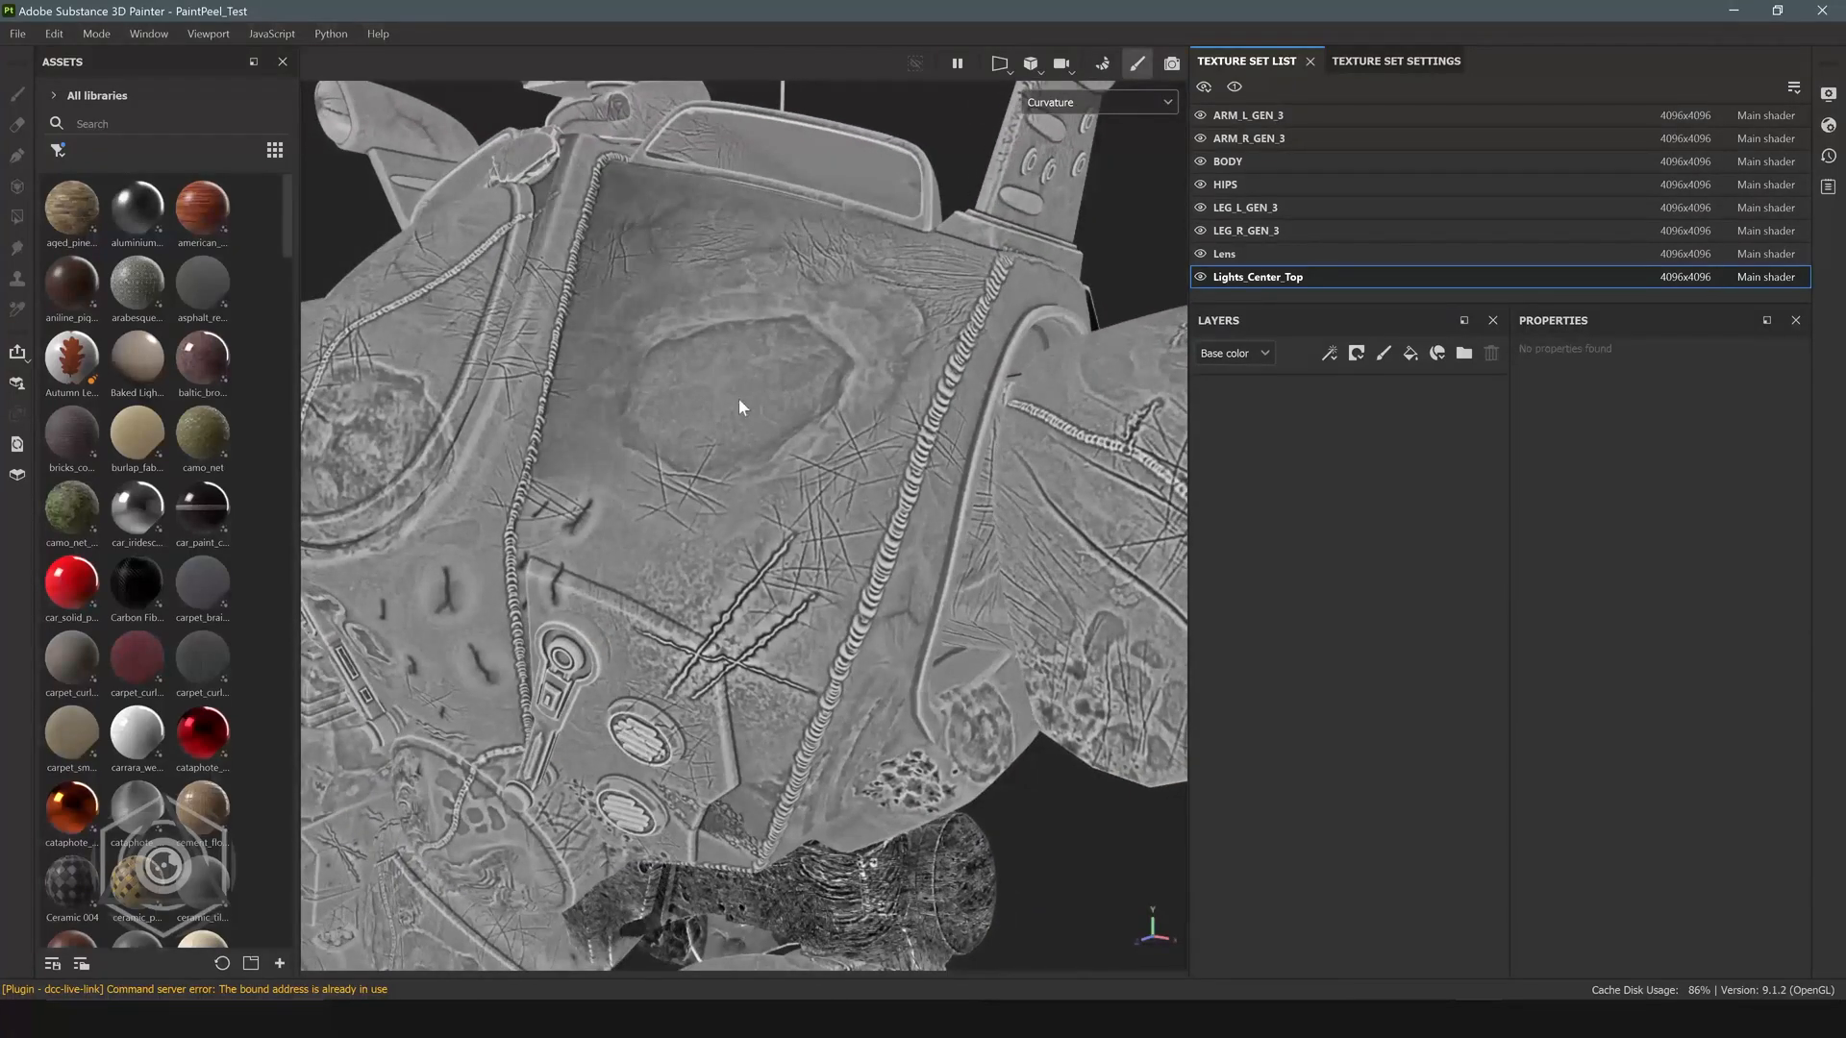
scroll(735, 412, "up", 6)
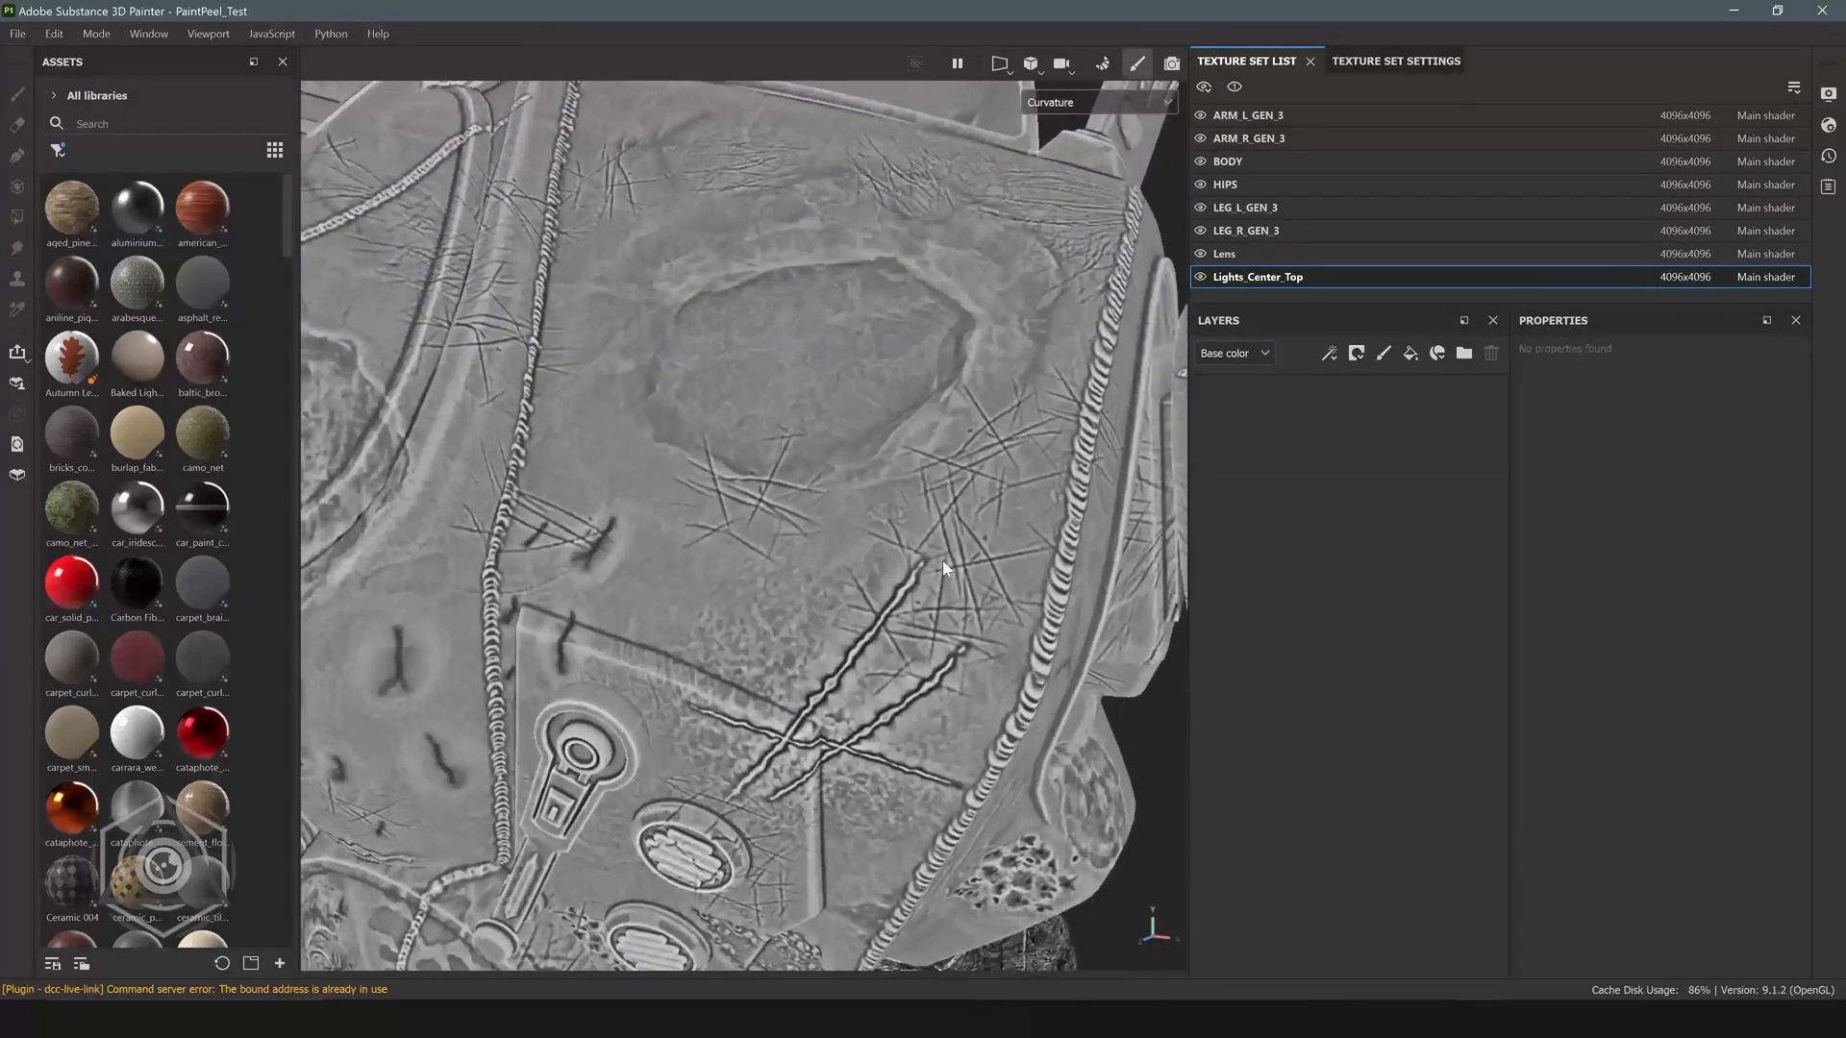
left_click_drag(942, 561, 796, 654, "alt")
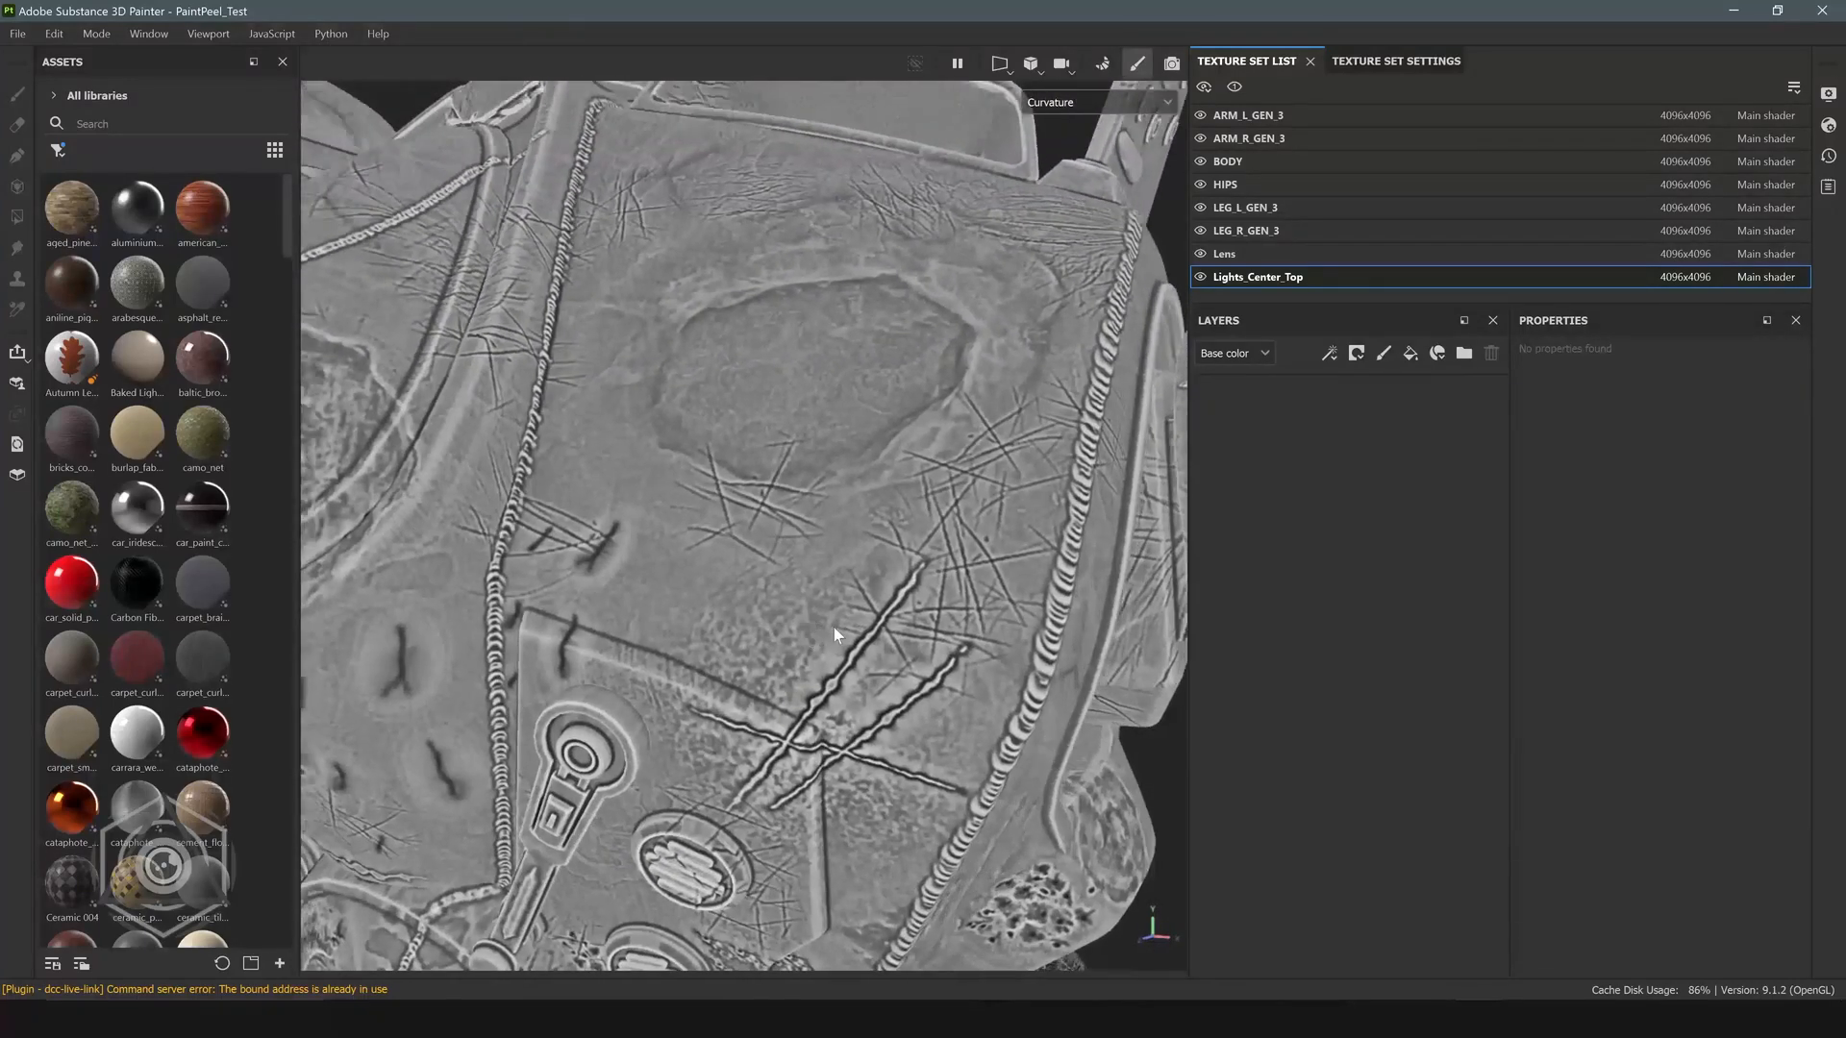
Compare the curvature map in the Gen_3_Bake_V01A project with the one in PaintPeel_Test.
key("alt+Tab")
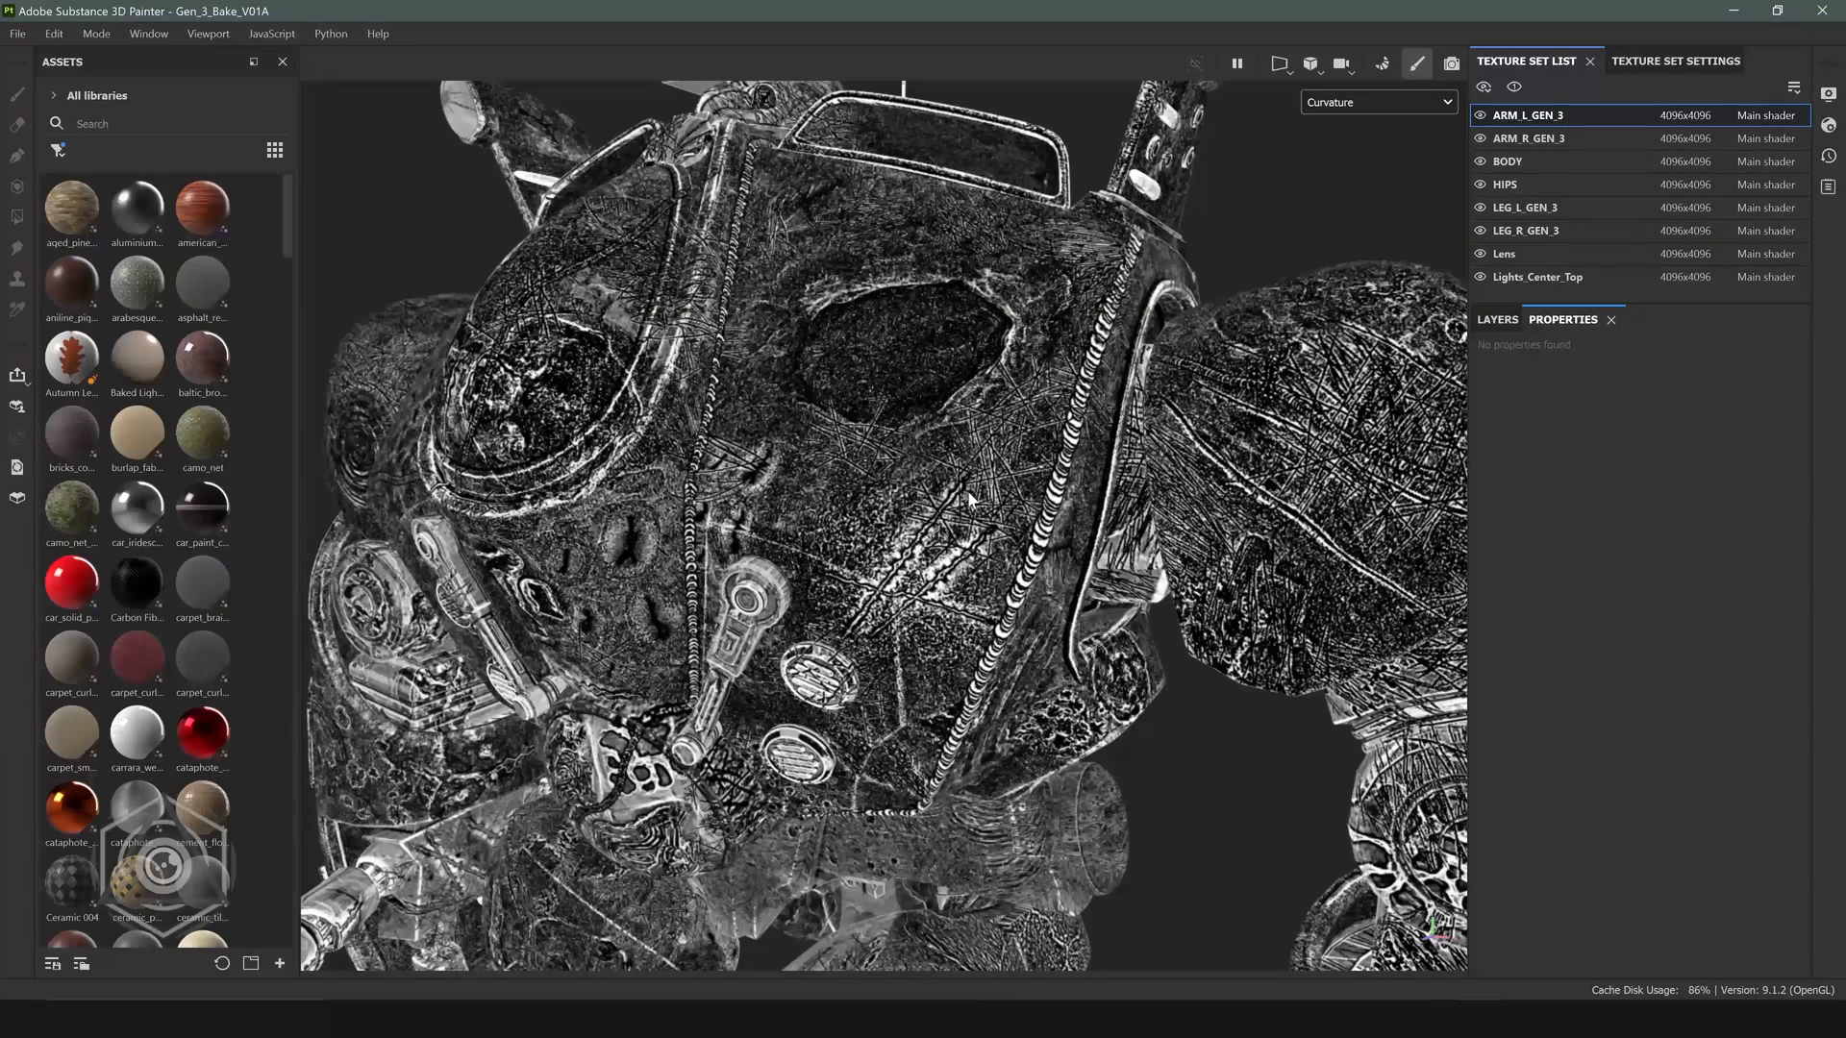
left_click_drag(1193, 531, 1027, 509, "alt")
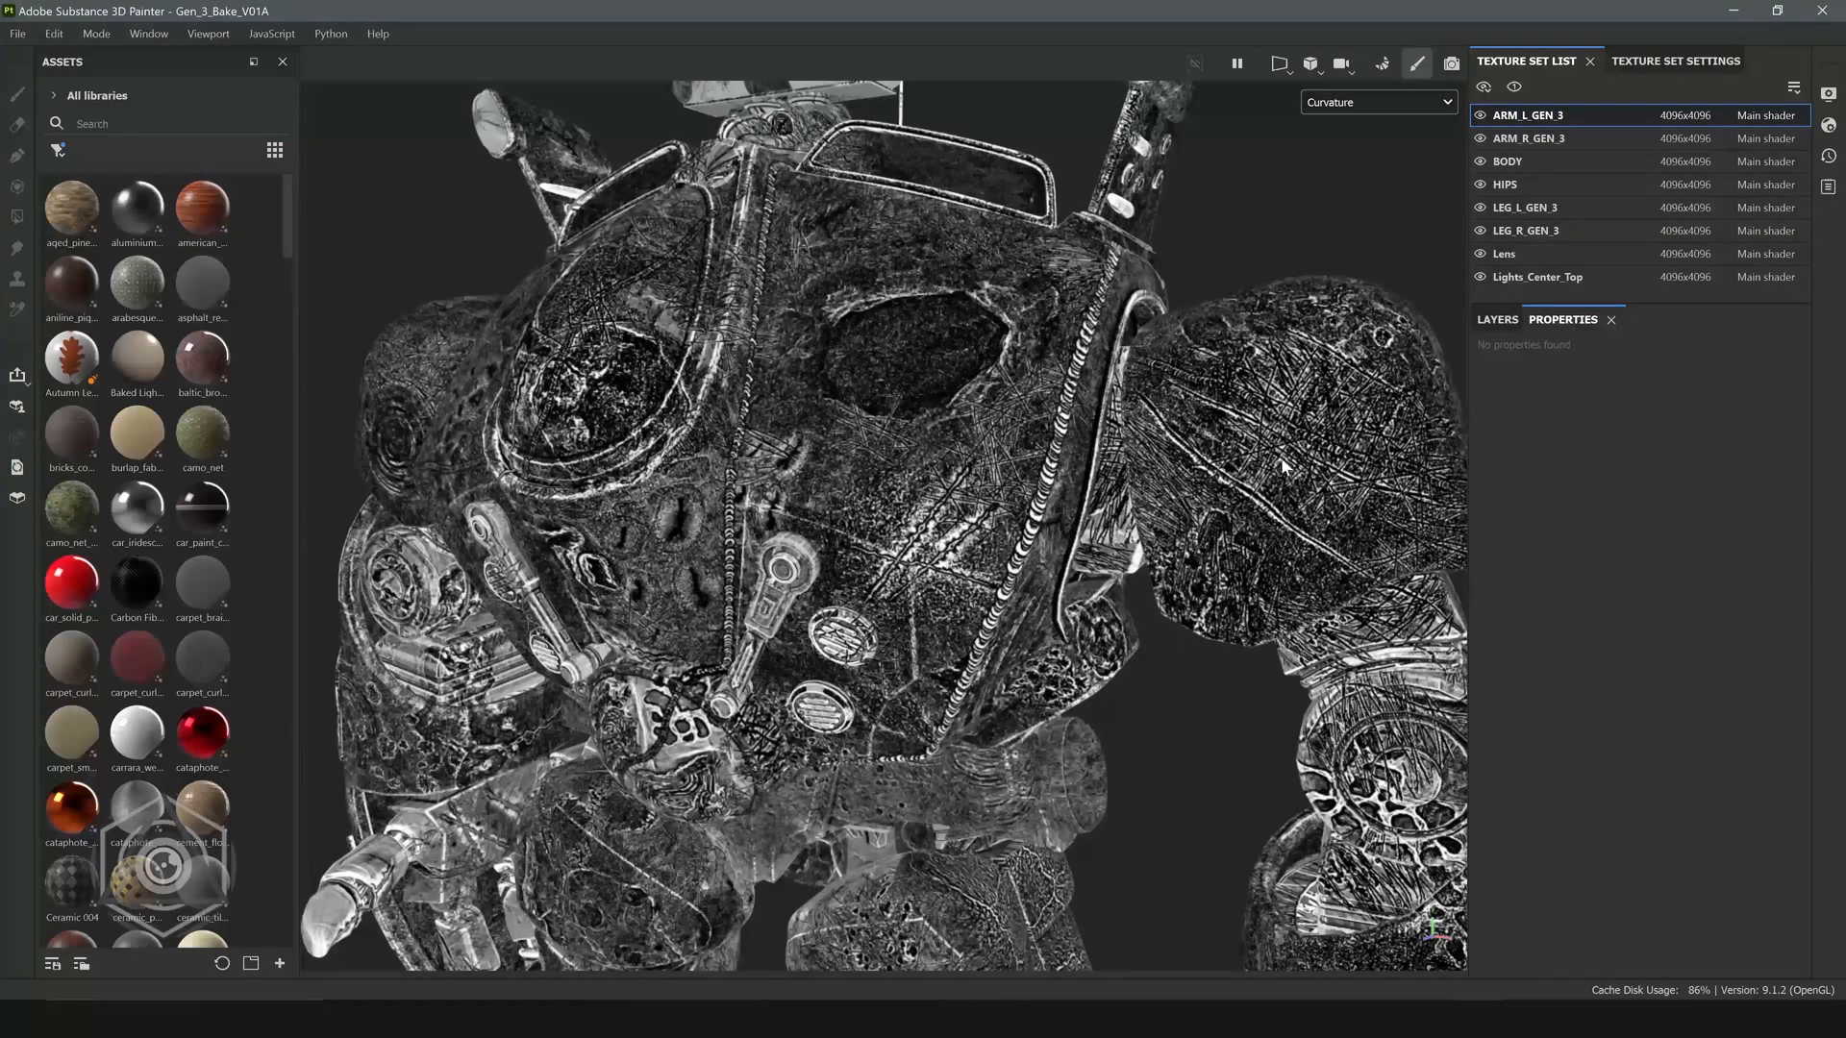
key("alt+Tab")
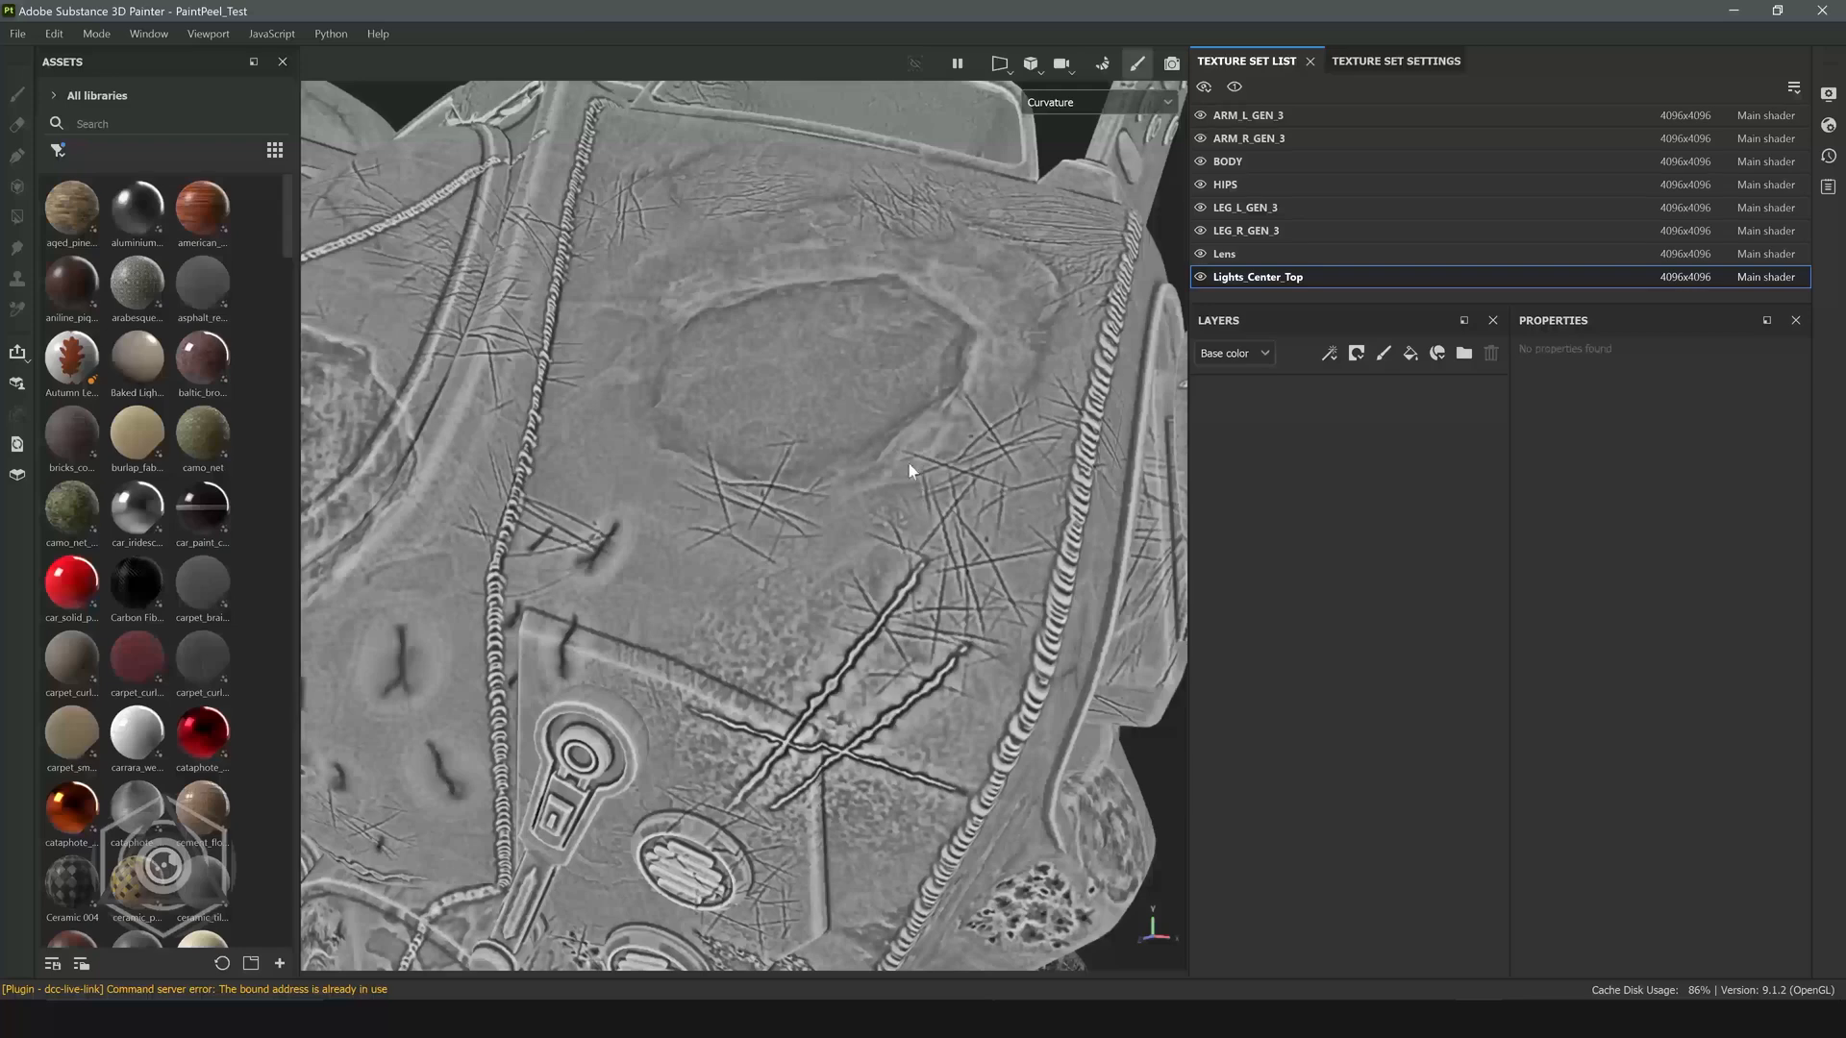
Dock the Properties panel together with Layers and narrow the side panels to widen the 3D viewport.
scroll(930, 497, "down", 3)
middle_click_drag(925, 493, 996, 515, "alt")
left_click_drag(996, 516, 902, 498, "alt")
left_click_drag(1696, 315, 1365, 338)
left_click_drag(1188, 300, 1534, 303)
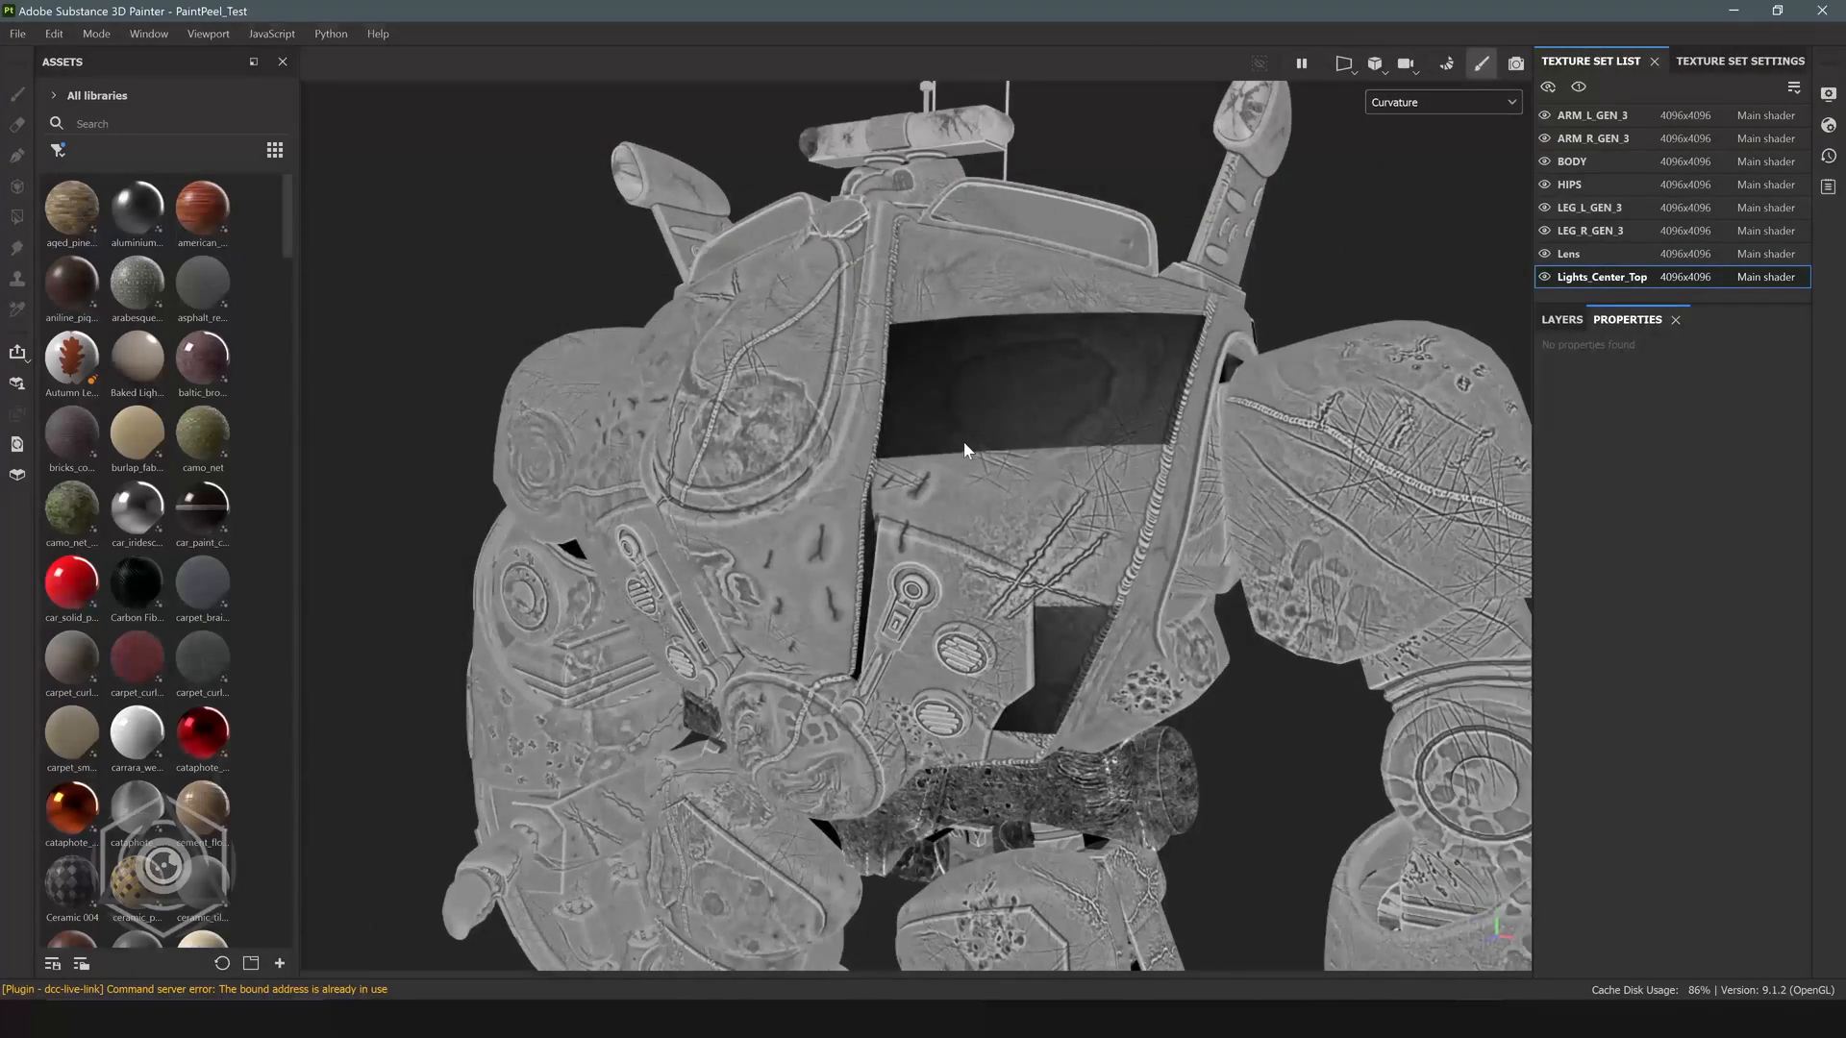
Show the full material on the model and examine the cracked, peeling paint and rust across the torso.
key("m")
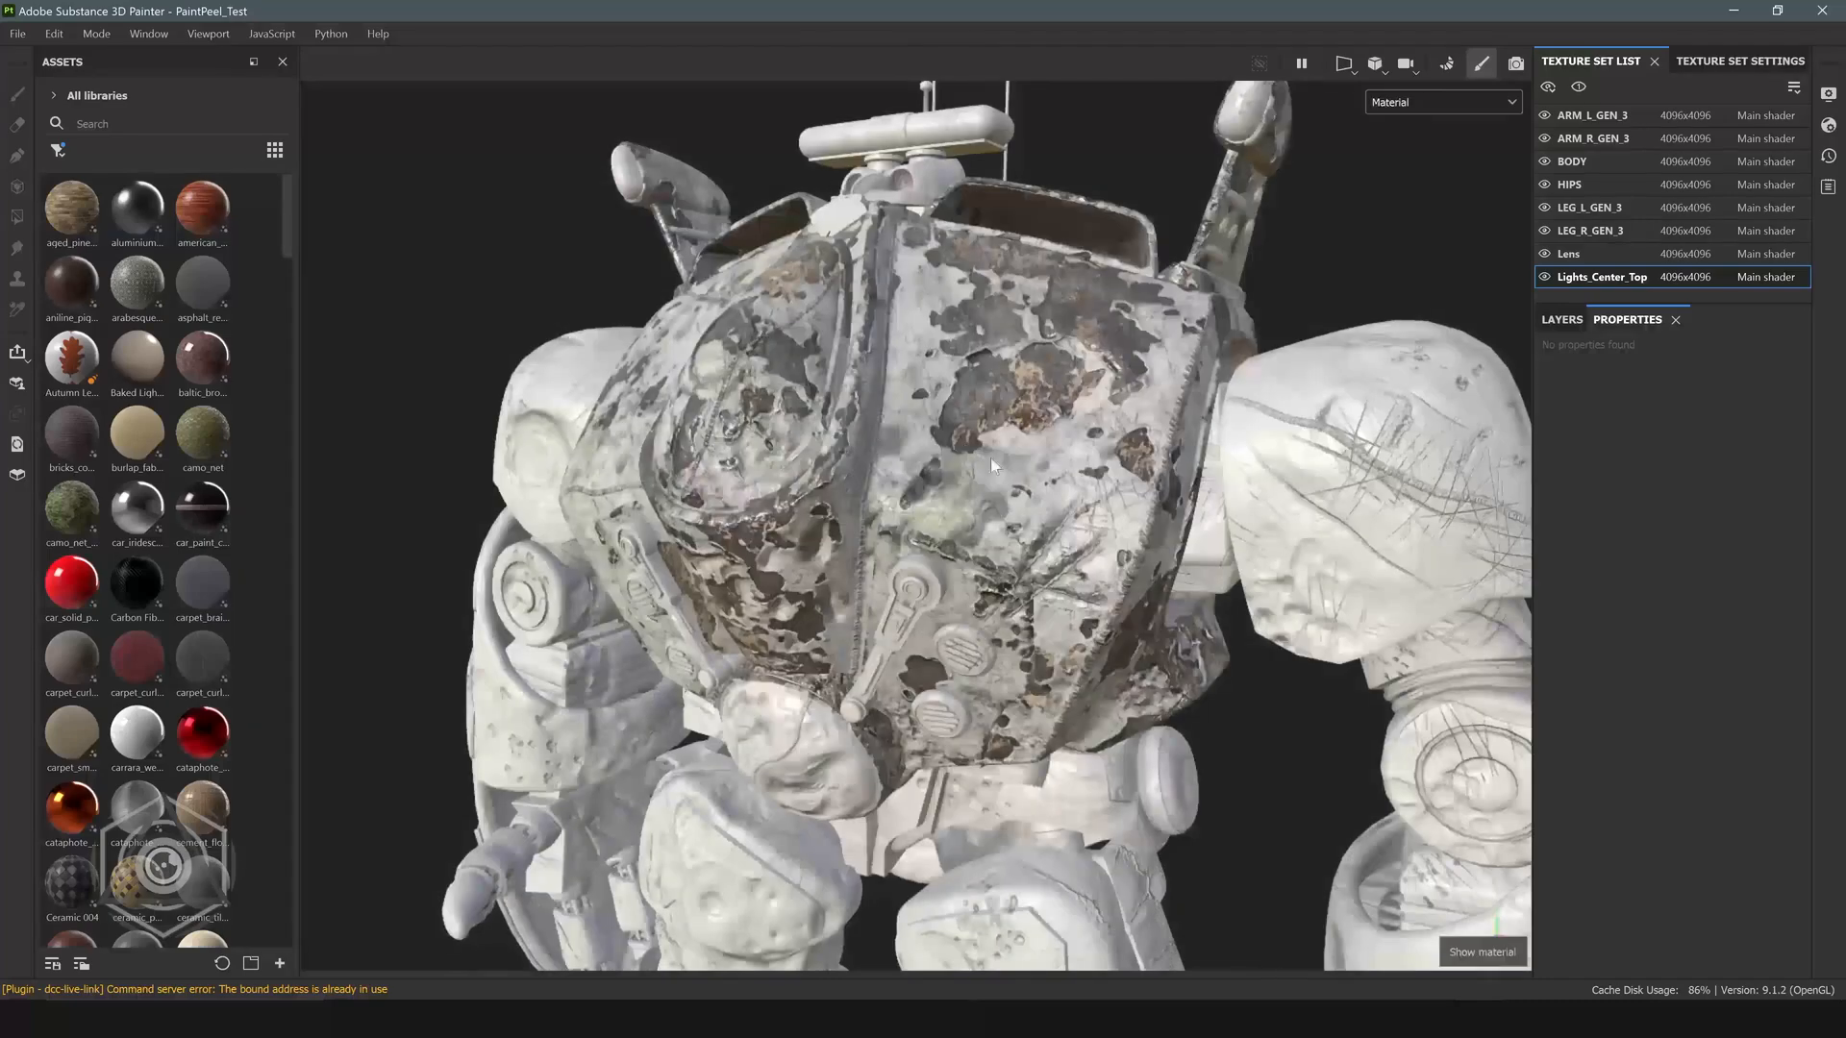
scroll(990, 457, "up", 5)
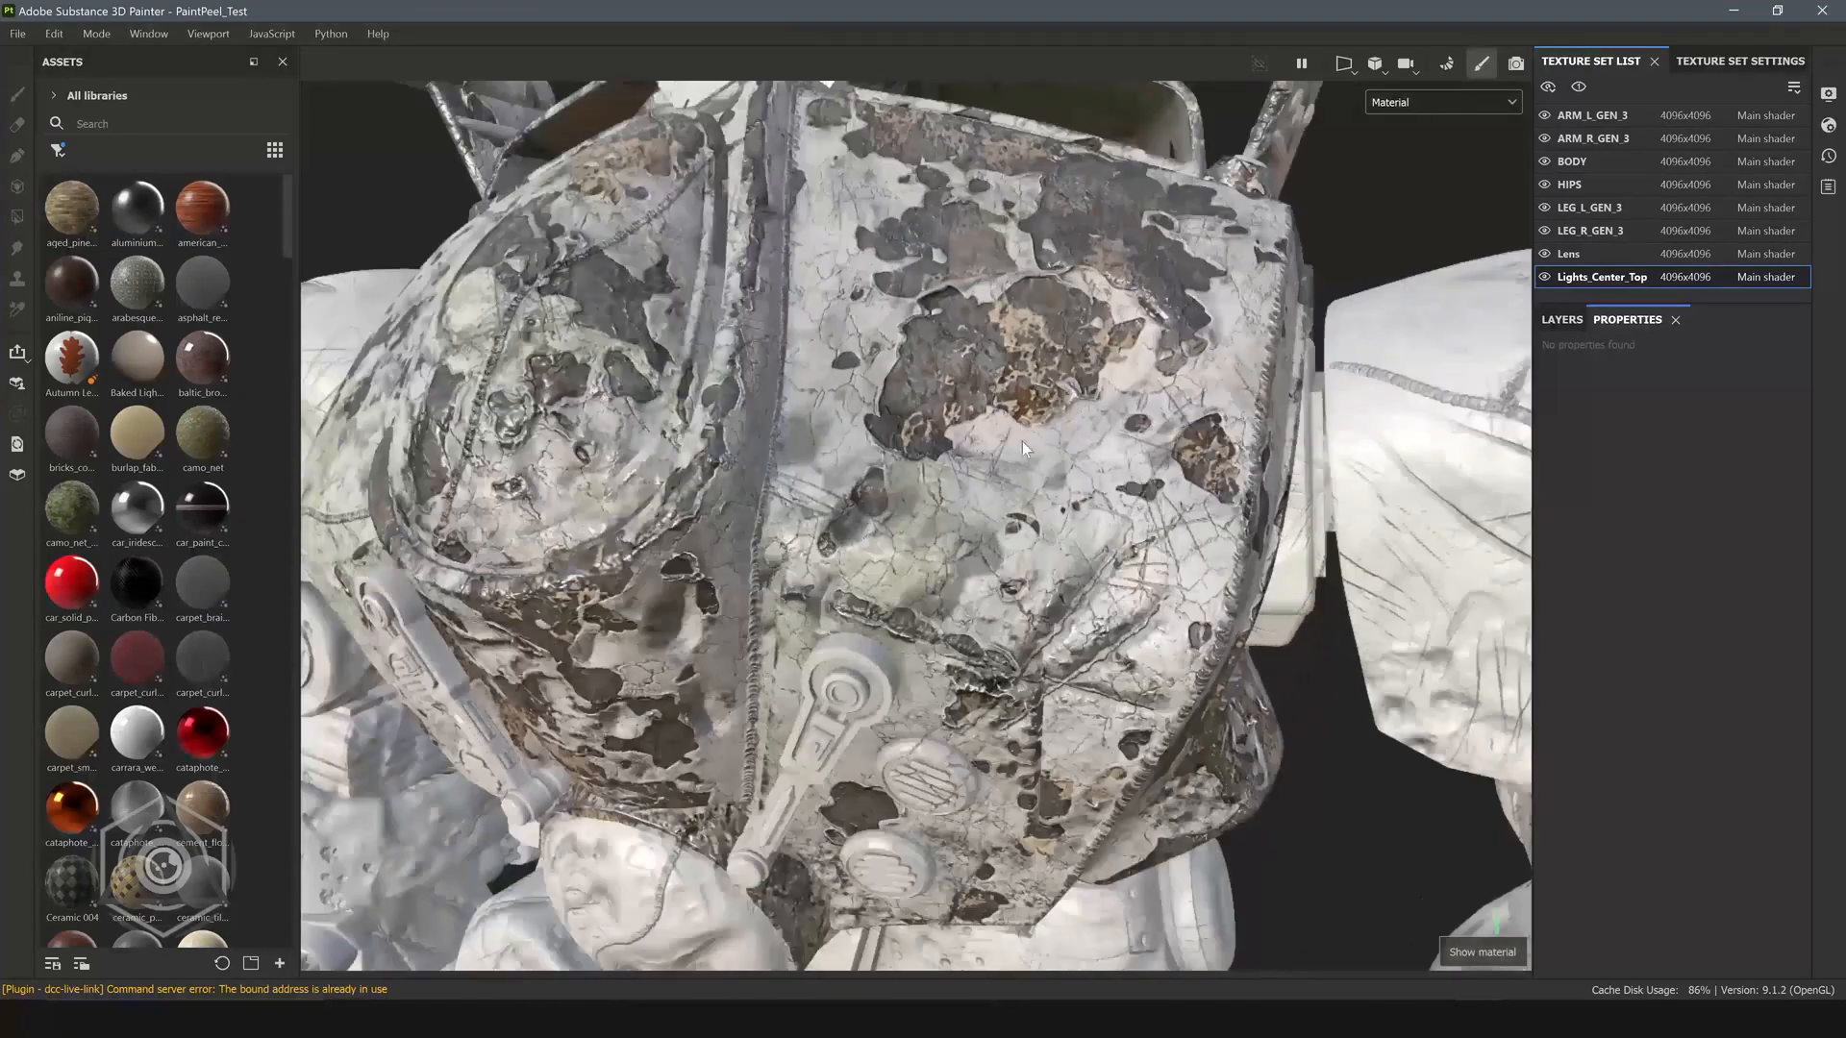
scroll(1023, 441, "up", 3)
left_click_drag(1023, 441, 1123, 383, "alt")
left_click_drag(1127, 541, 1037, 502, "alt")
mouse_move(1117, 554)
left_mouse_down("alt")
mouse_move(1039, 543)
mouse_move(1109, 544)
left_mouse_up("alt")
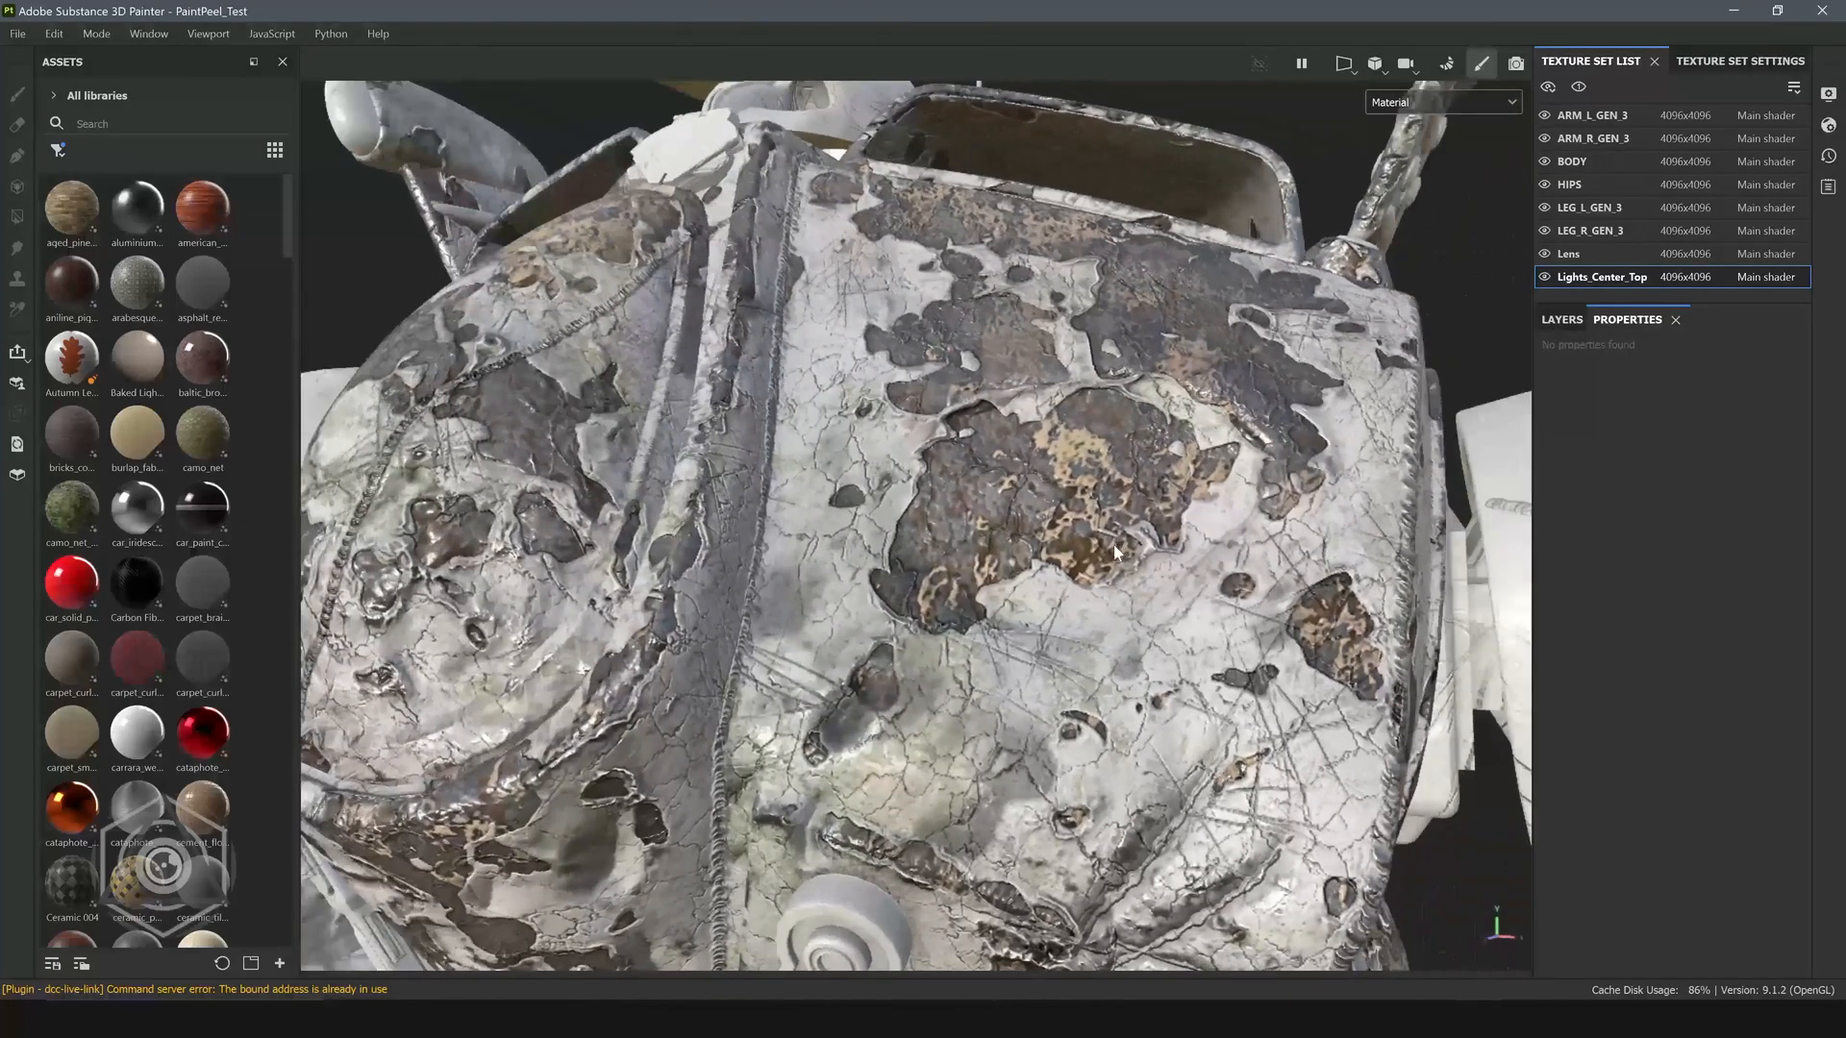
right_click_drag(1187, 557, 962, 538, "alt")
middle_click_drag(962, 577, 969, 471, "alt")
left_click_drag(995, 528, 867, 416, "alt")
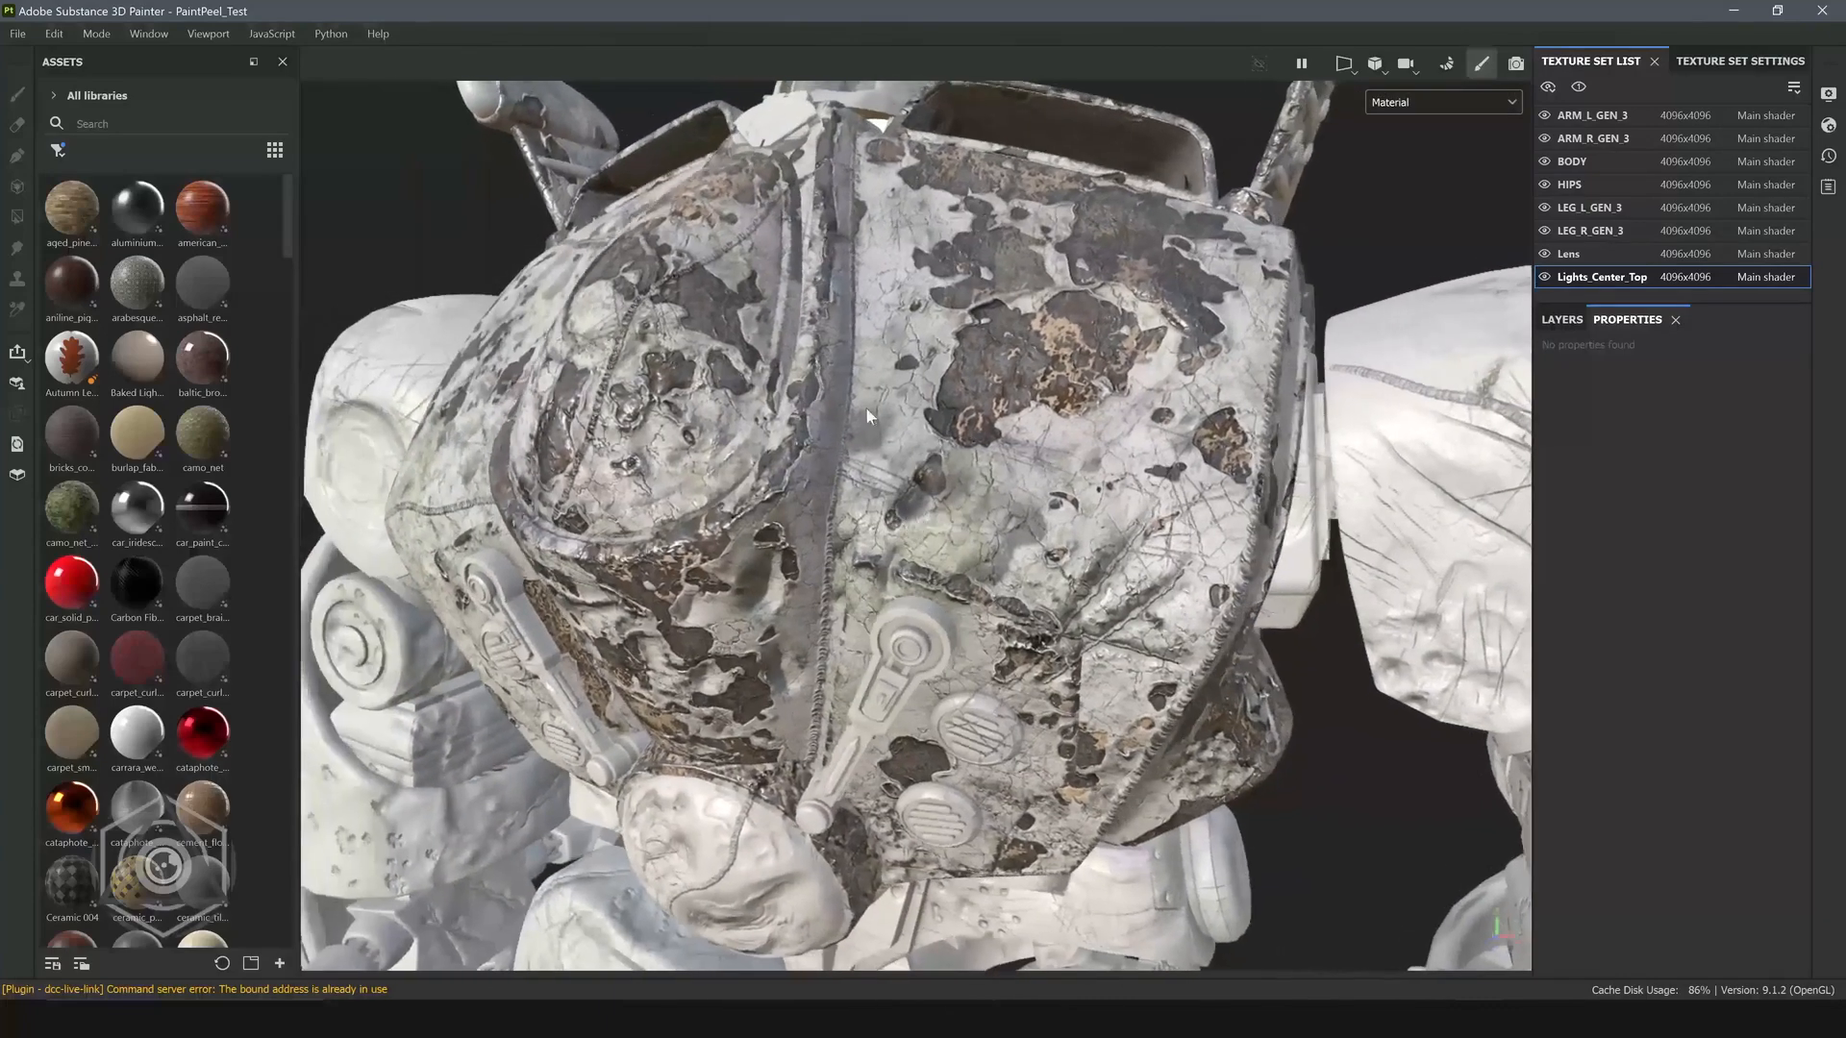
mouse_move(978, 482)
left_mouse_down("alt")
mouse_move(1016, 492)
mouse_move(938, 465)
mouse_move(973, 469)
mouse_move(960, 494)
mouse_move(988, 559)
mouse_move(946, 519)
mouse_move(994, 513)
left_mouse_up("alt")
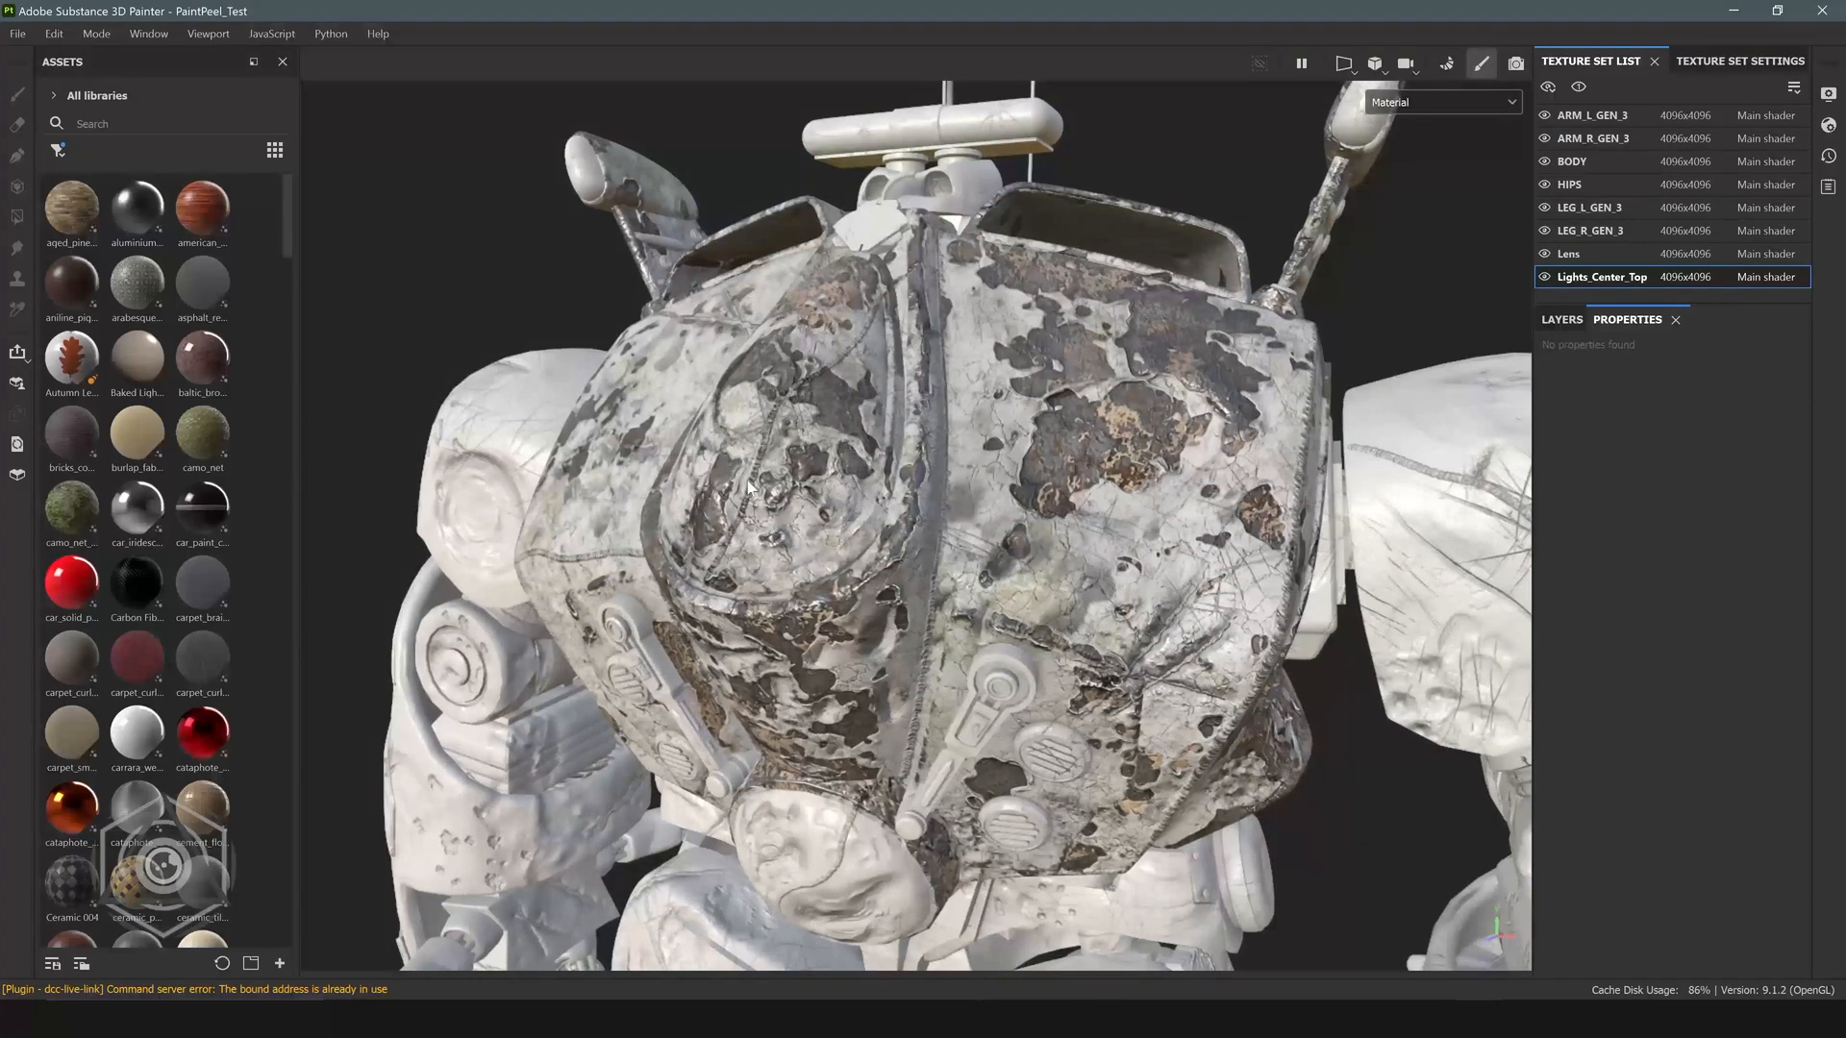
left_click_drag(749, 487, 877, 475, "alt")
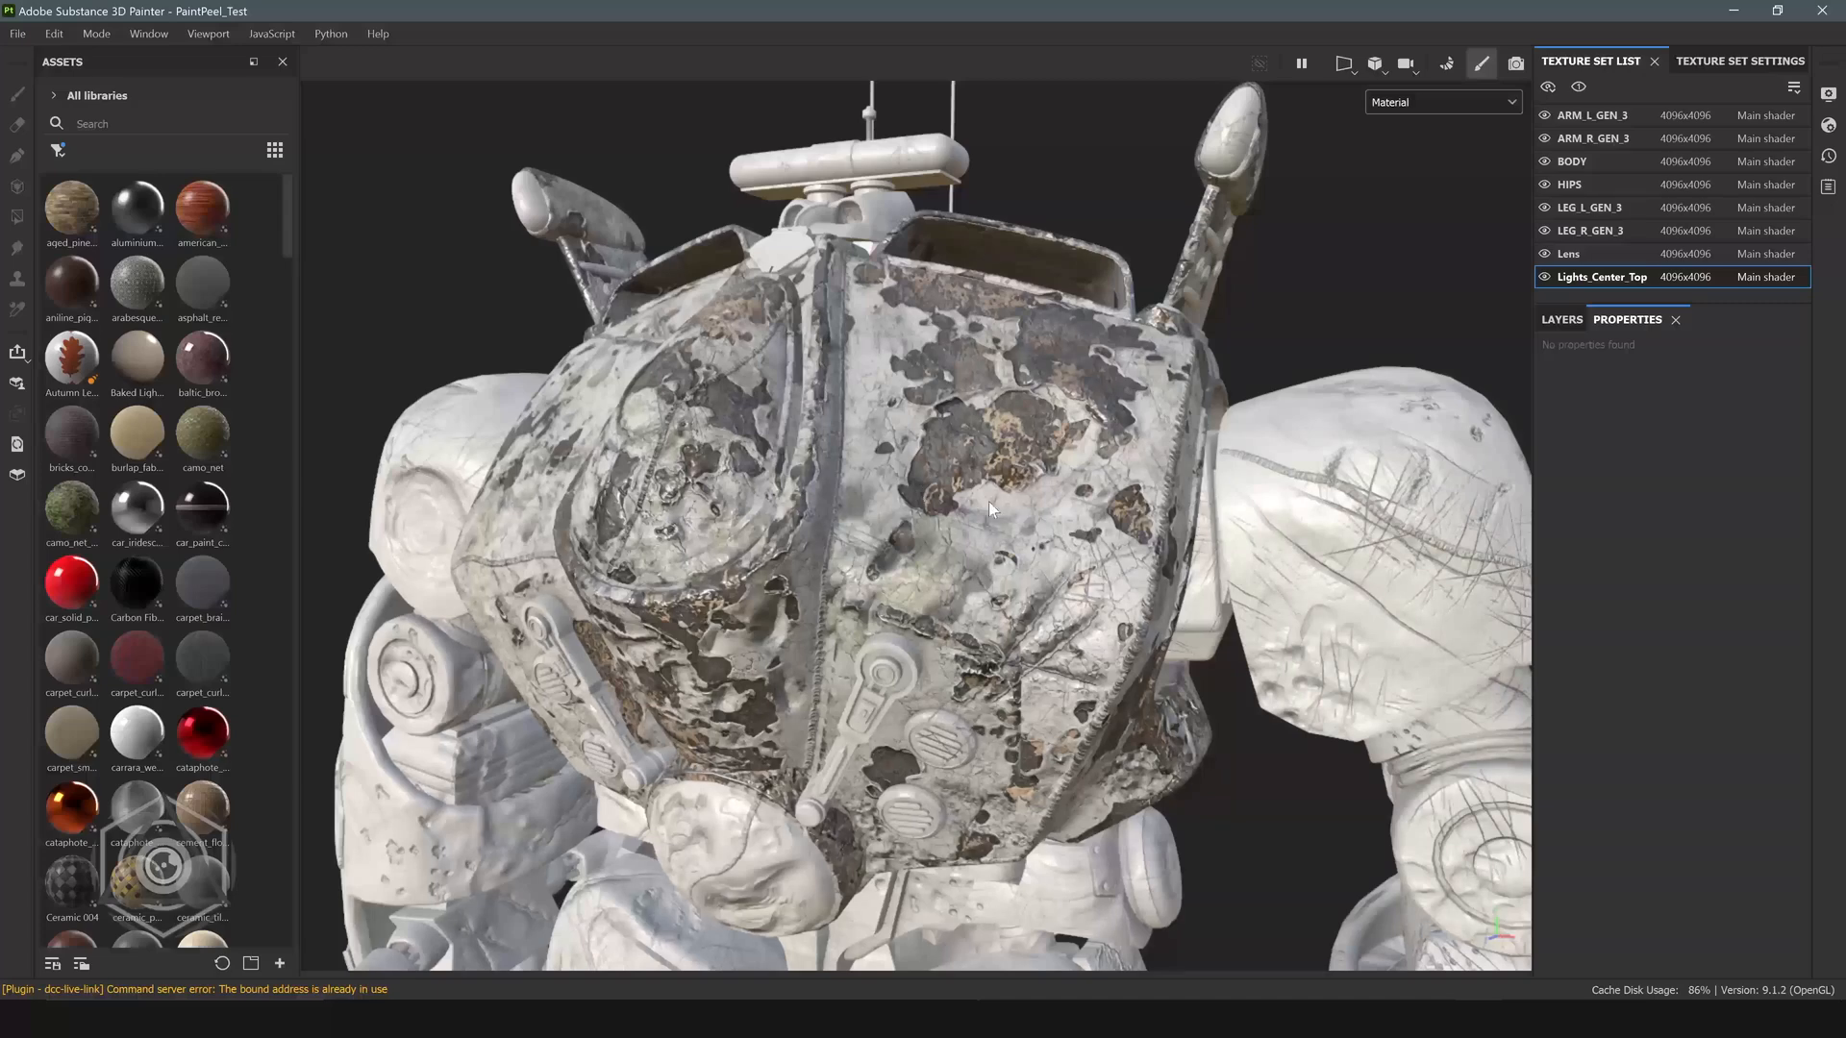
left_click_drag(988, 504, 982, 493, "alt")
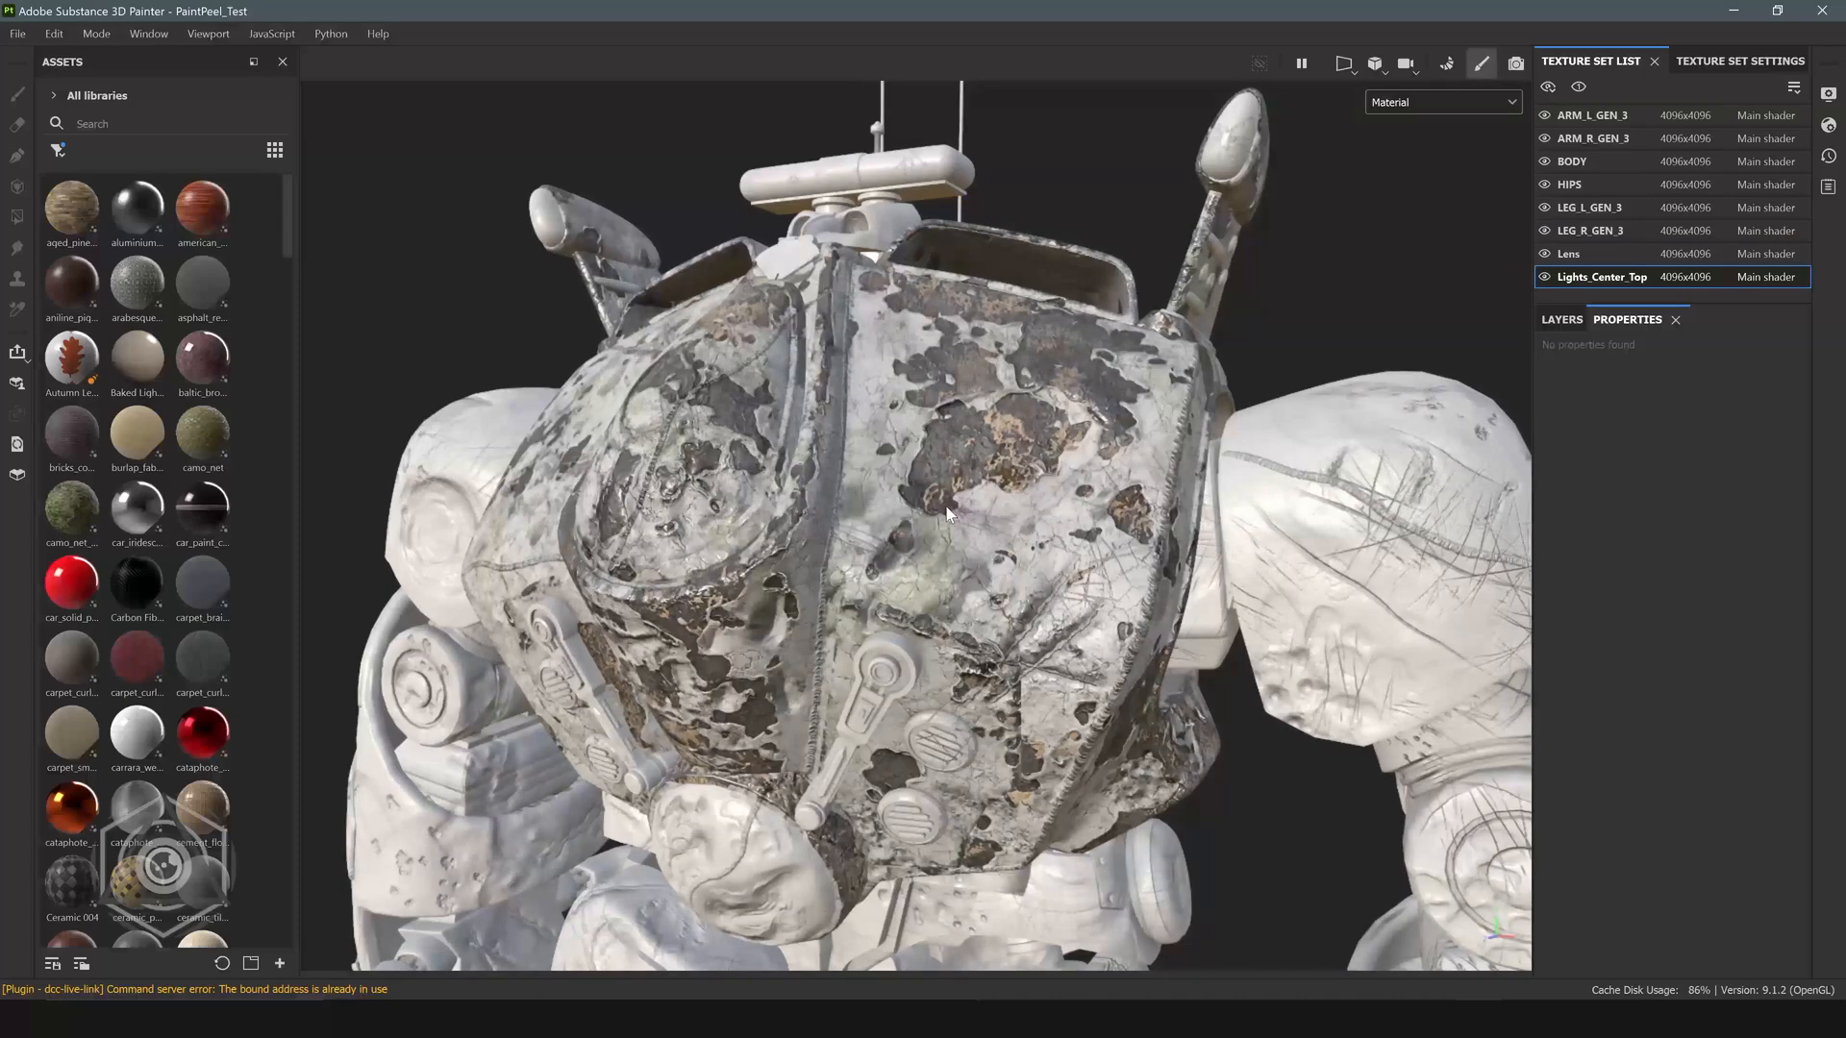
Switch back to the Gen_3_Bake_V01A project.
key("alt+Tab")
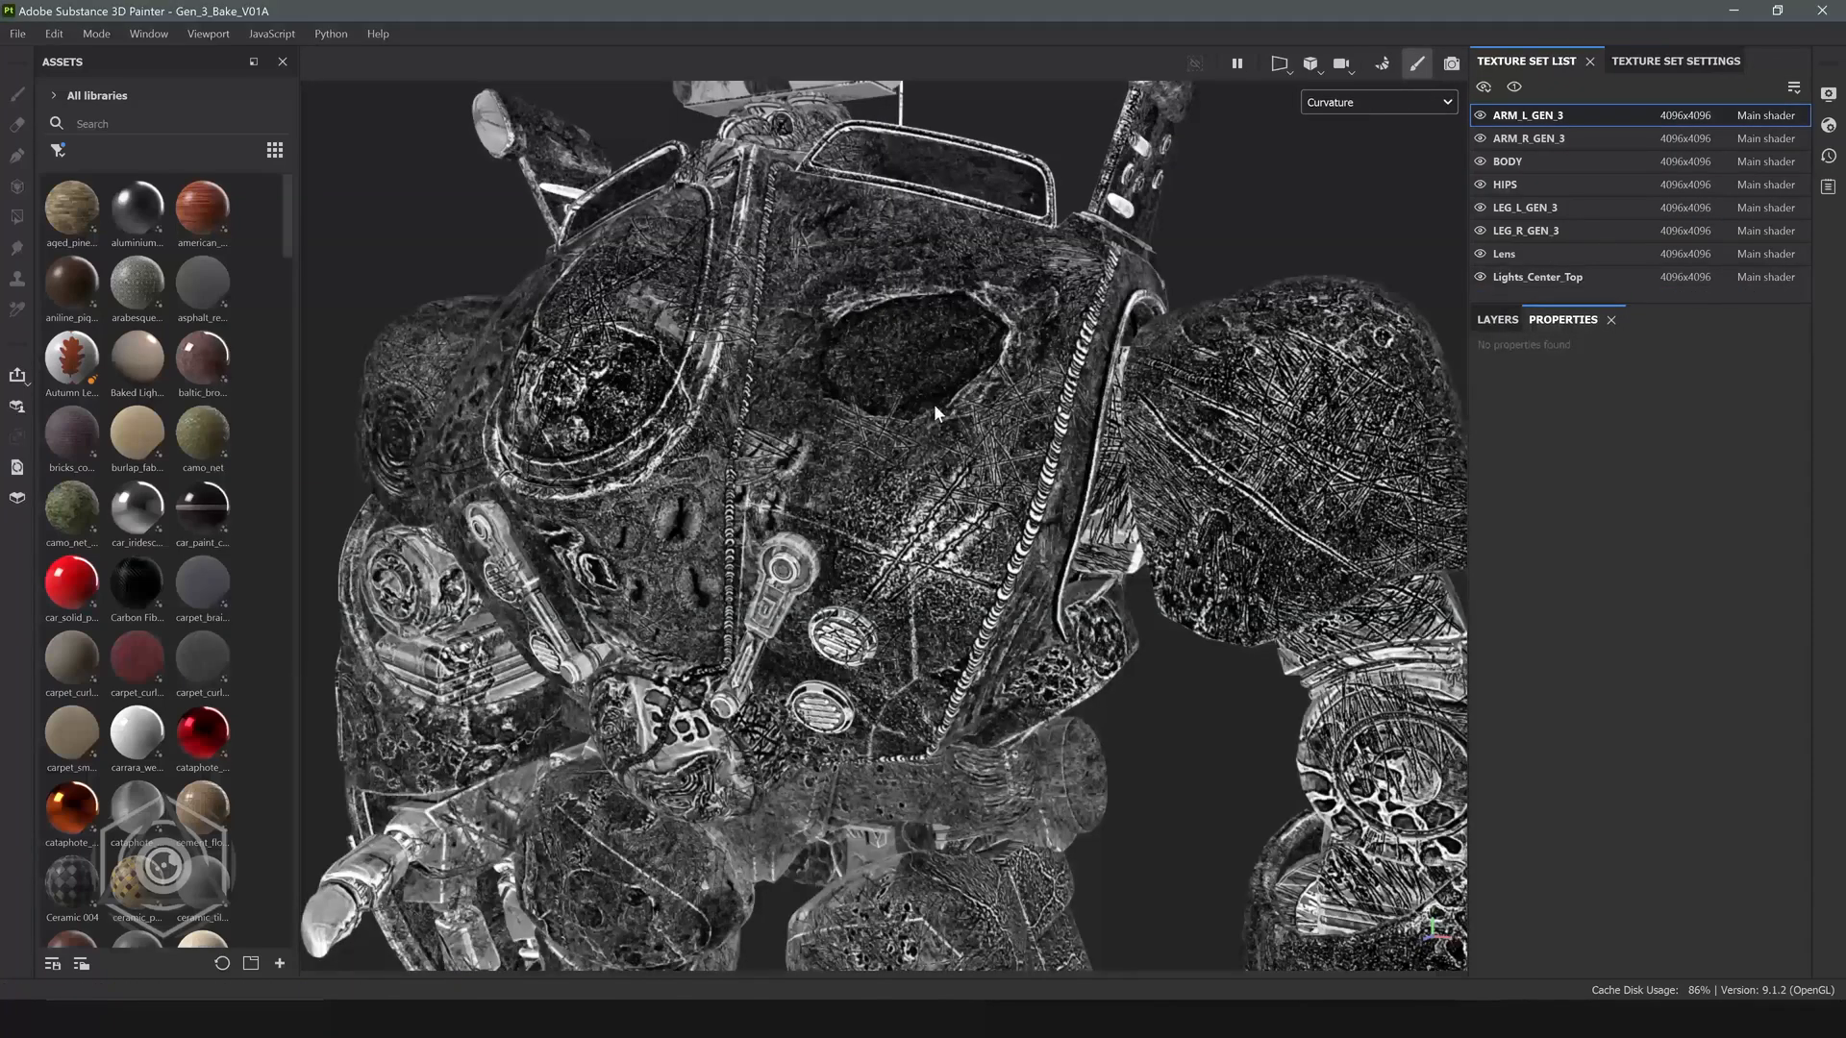
Show the full material on the mech and apply the Paint Peel smart material to the BODY texture set.
left_click_drag(935, 412, 933, 442, "alt")
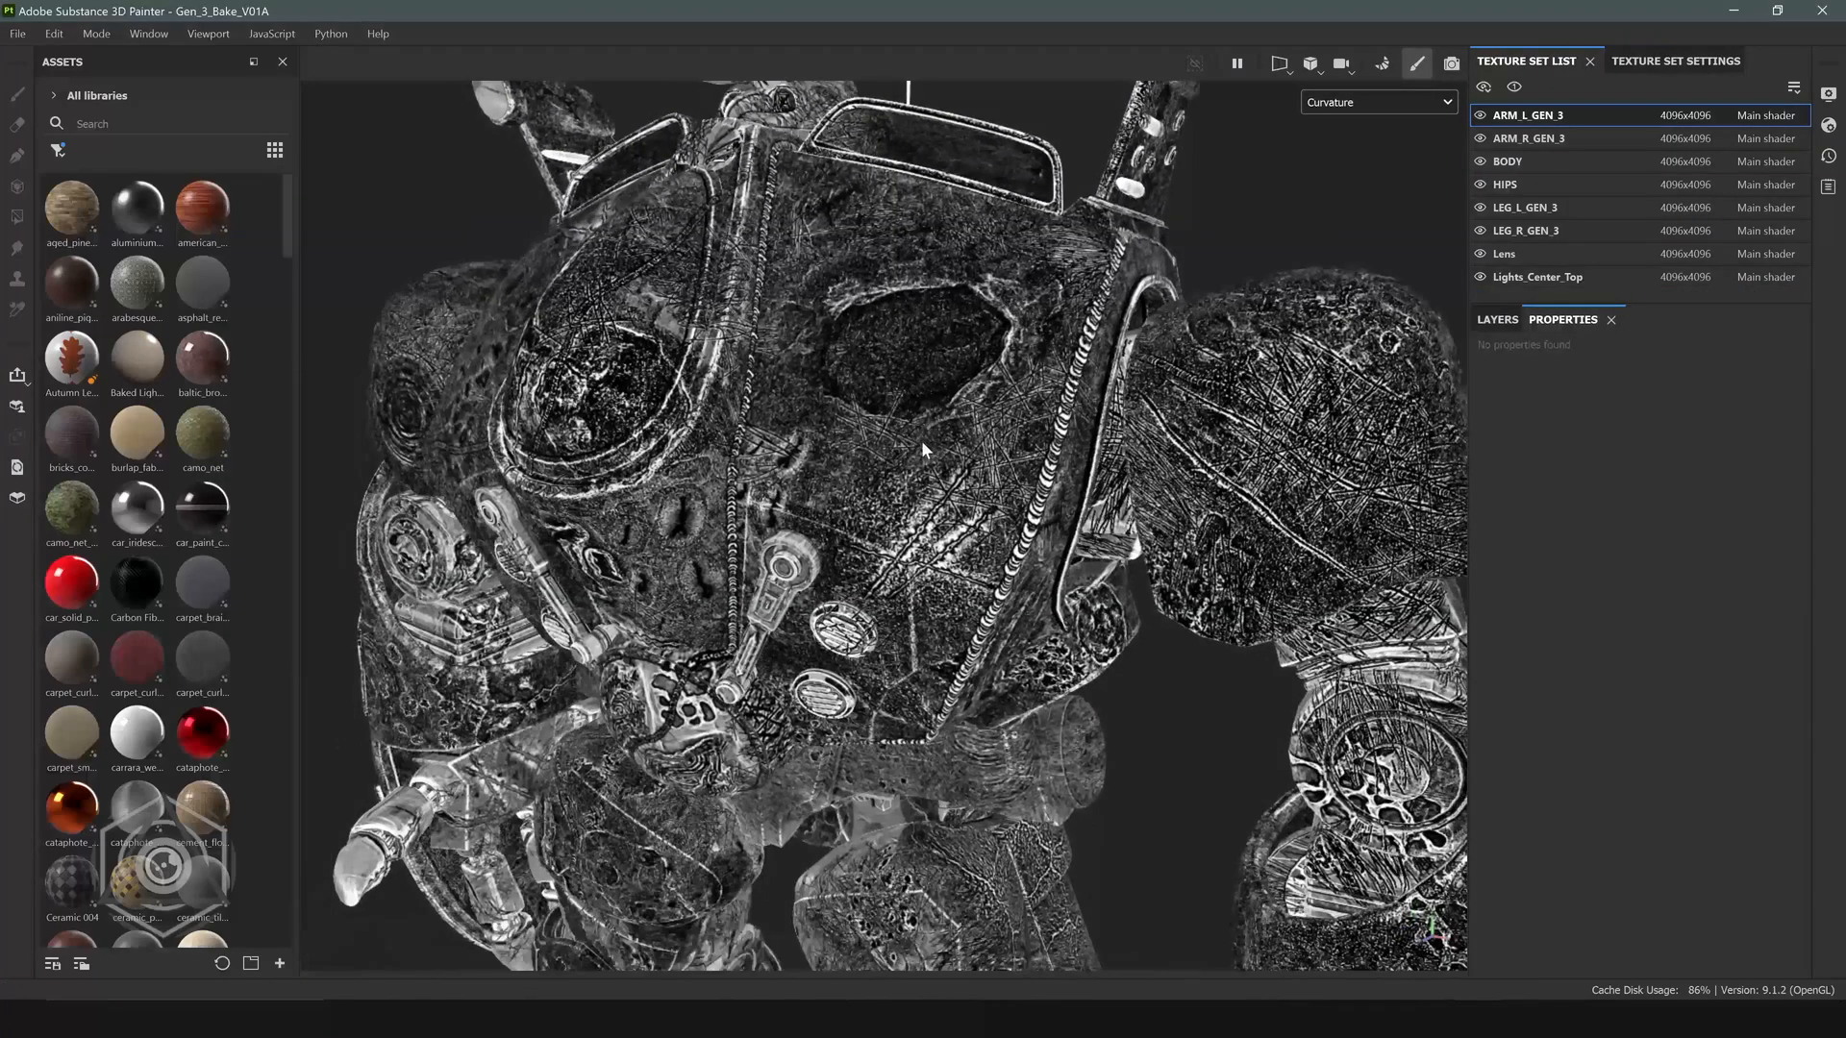
key("m")
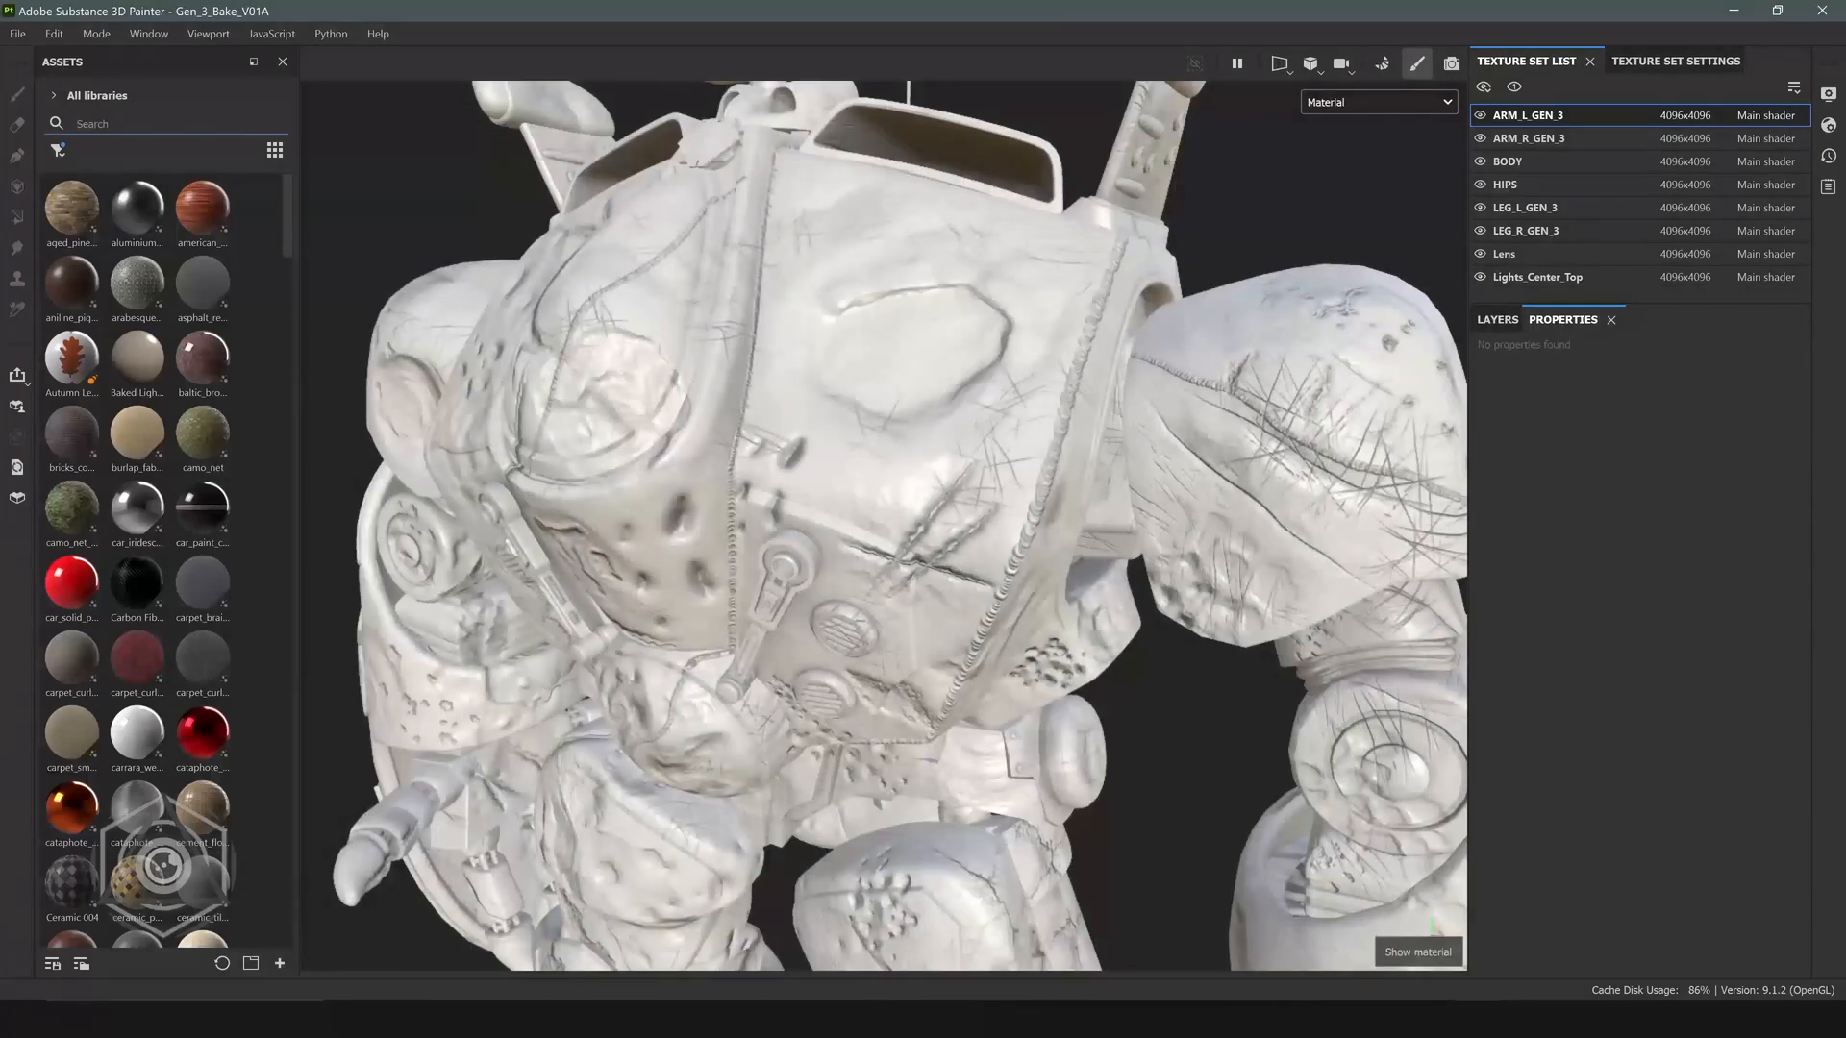
type("Paint Peel")
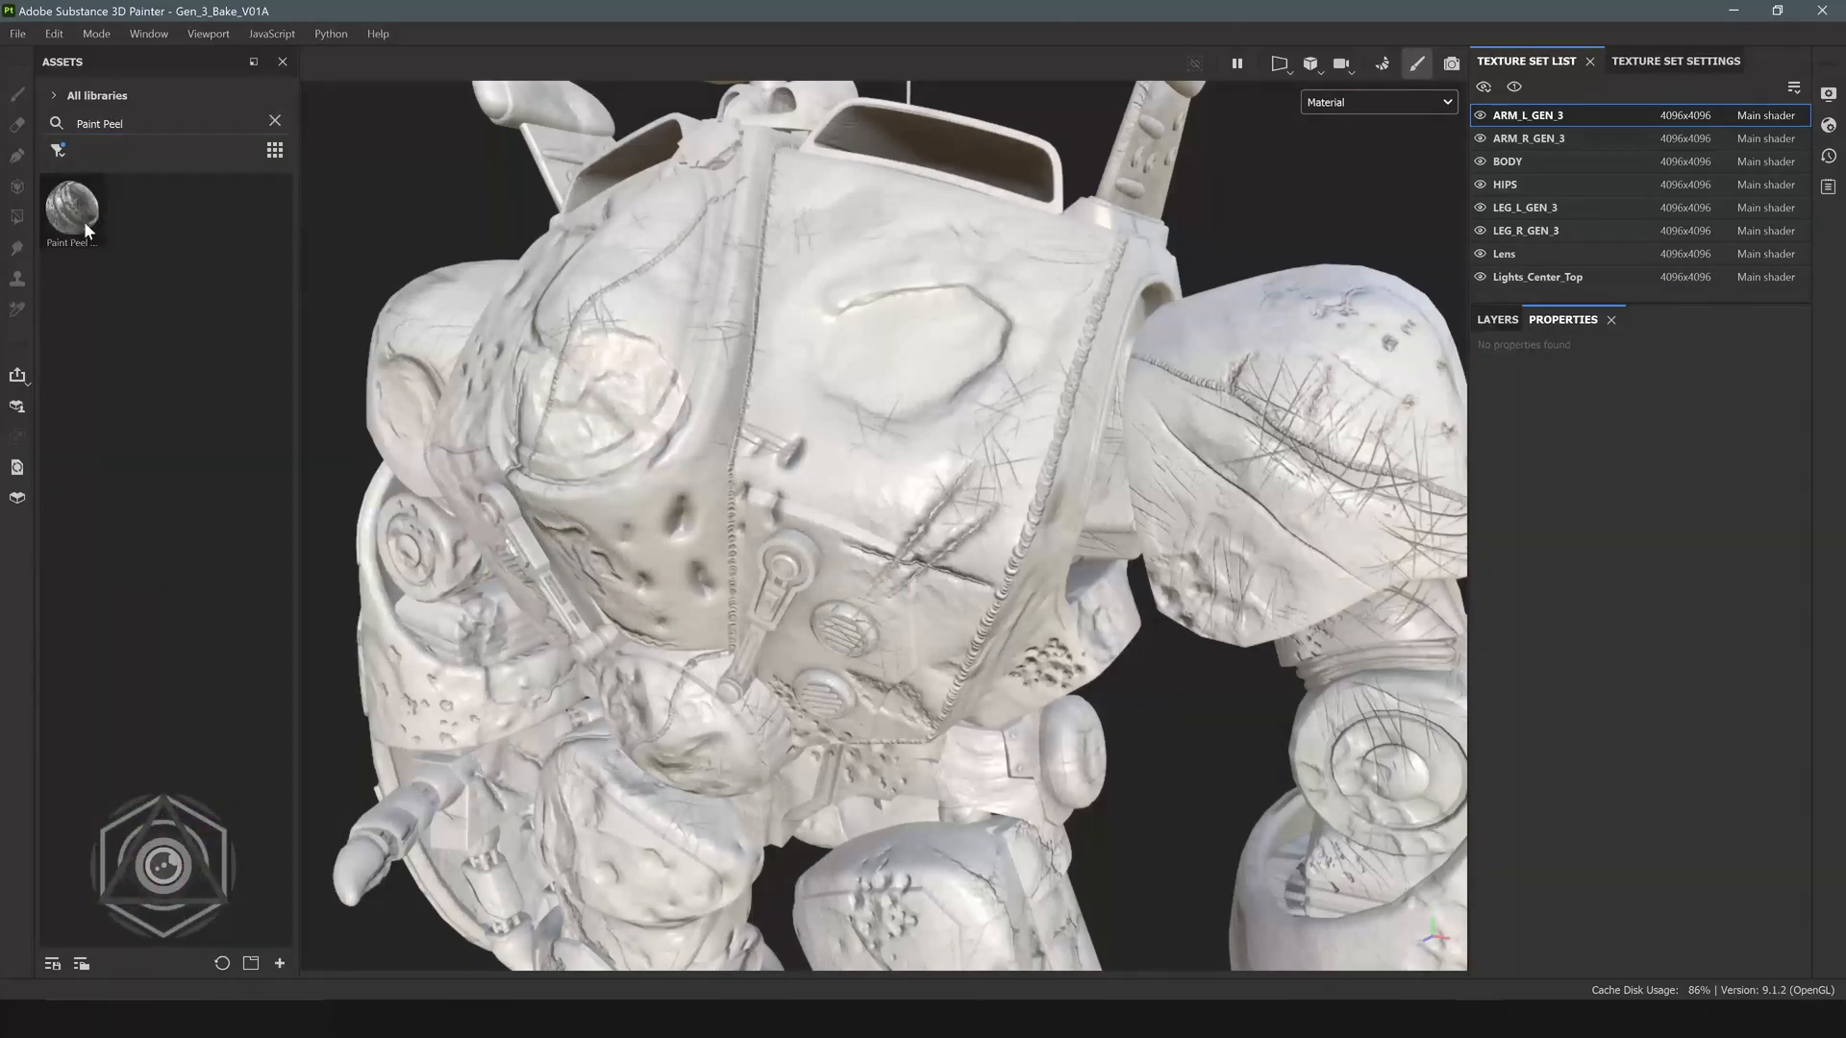
mouse_move(84, 221)
left_mouse_down()
mouse_move(173, 267)
mouse_move(921, 385)
left_mouse_up()
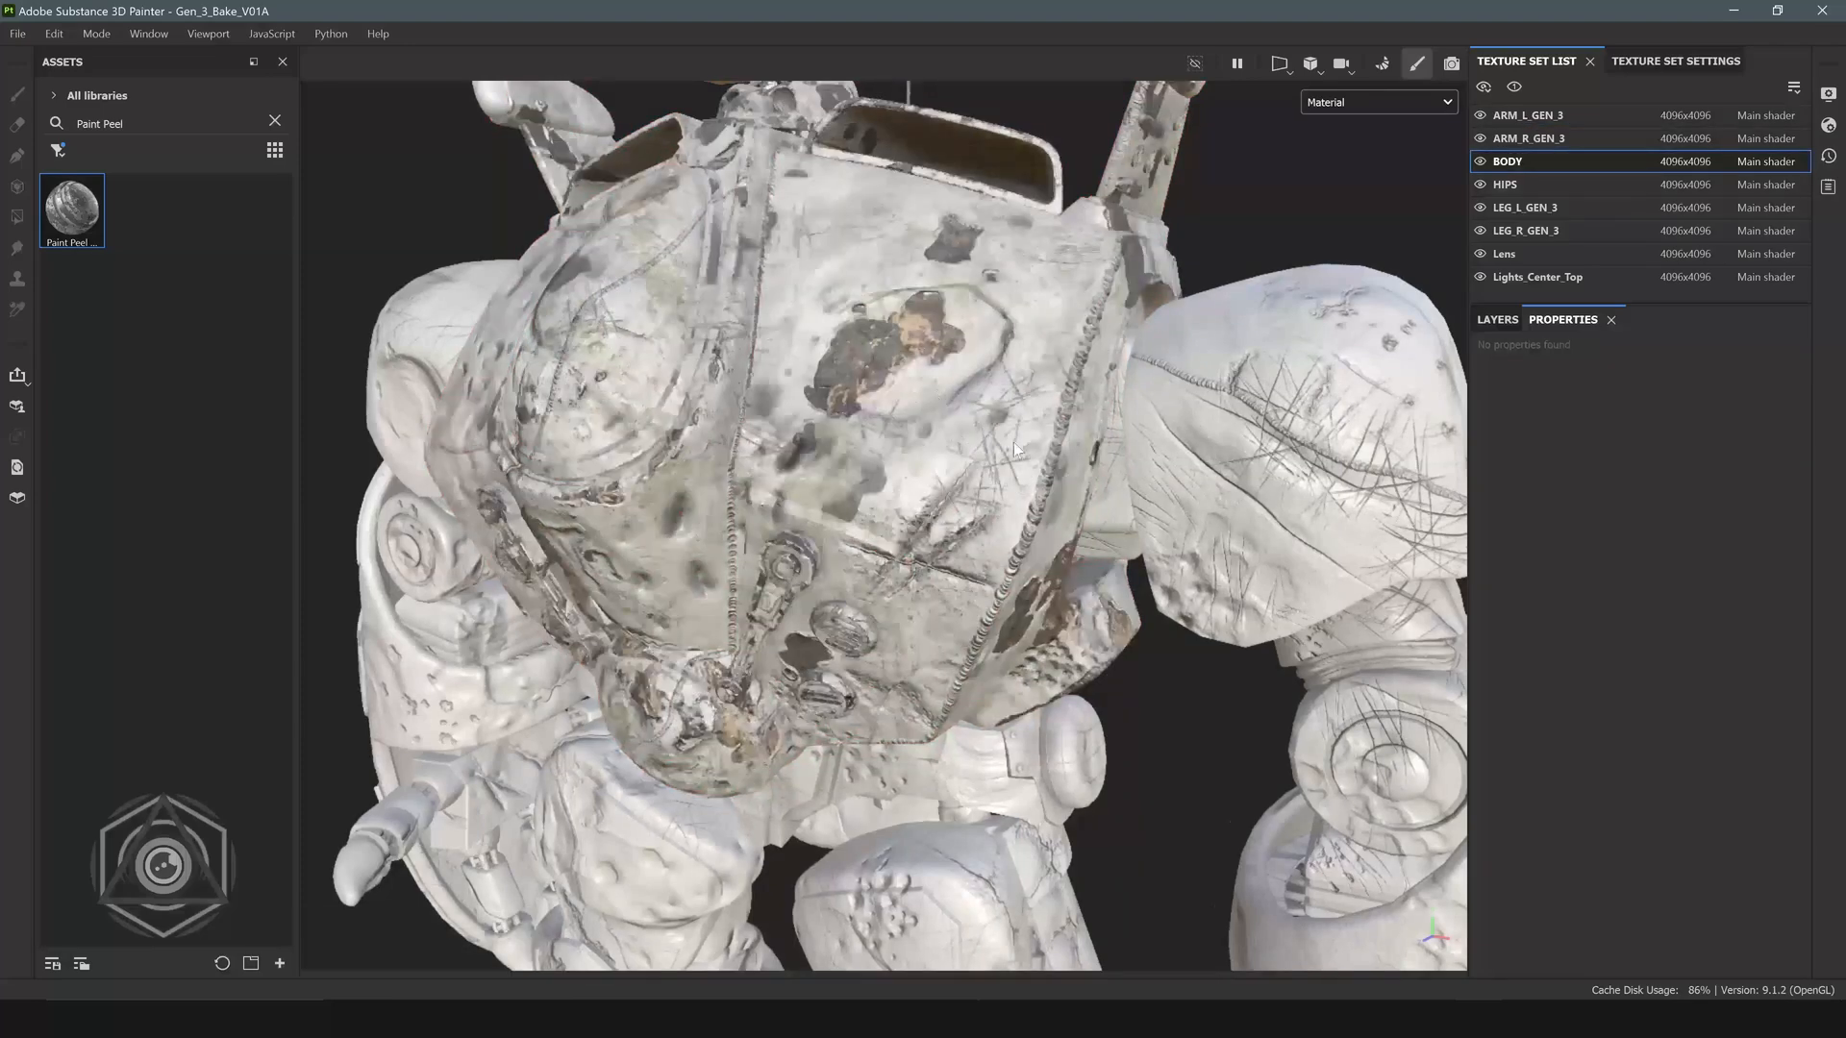
Frame the mech's upper body and capture the 3D viewport as a screen snip with Snipping Tool.
mouse_move(1013, 442)
left_mouse_down("alt")
mouse_move(971, 424)
mouse_move(919, 438)
mouse_move(894, 452)
mouse_move(892, 510)
left_mouse_up("alt")
key("super")
type("snip")
key("Return")
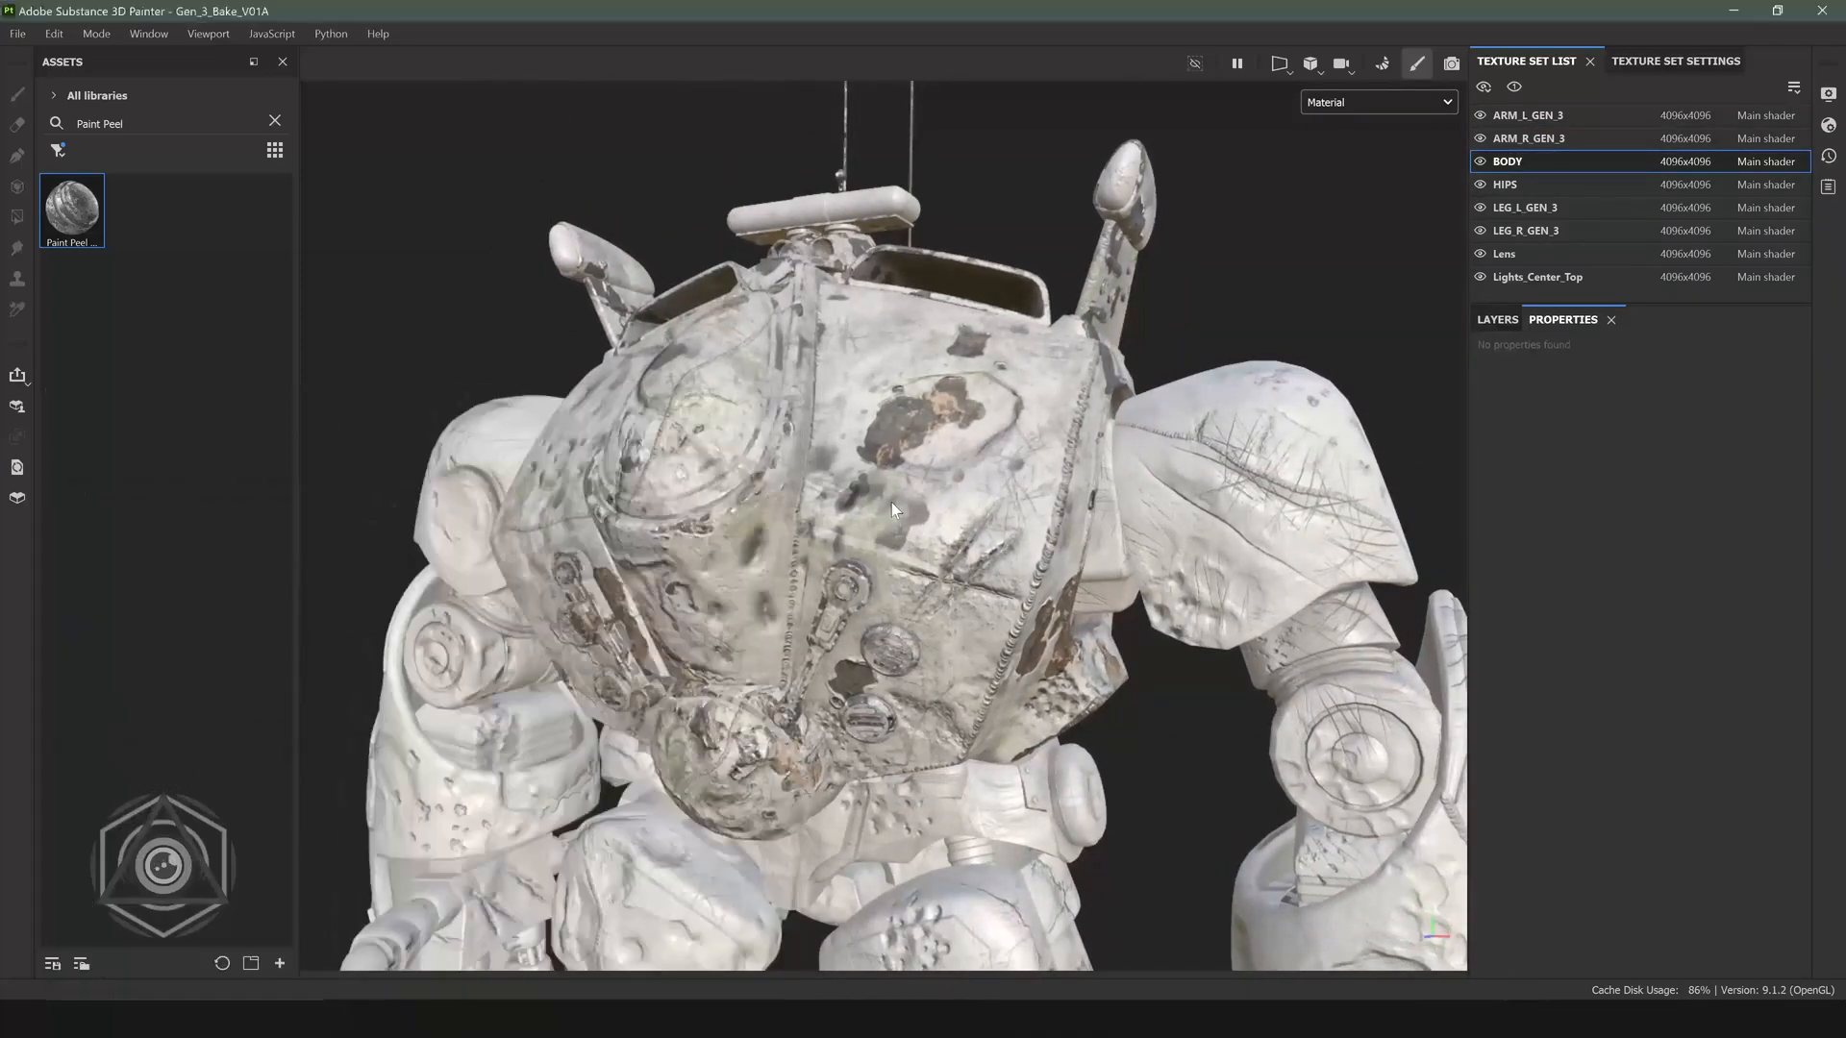
left_click_drag(296, 78, 1465, 971)
Switch to the PaintPeel_Test project and compare its peeling paint side by side with the resized snip of the other bake.
key("alt+Tab")
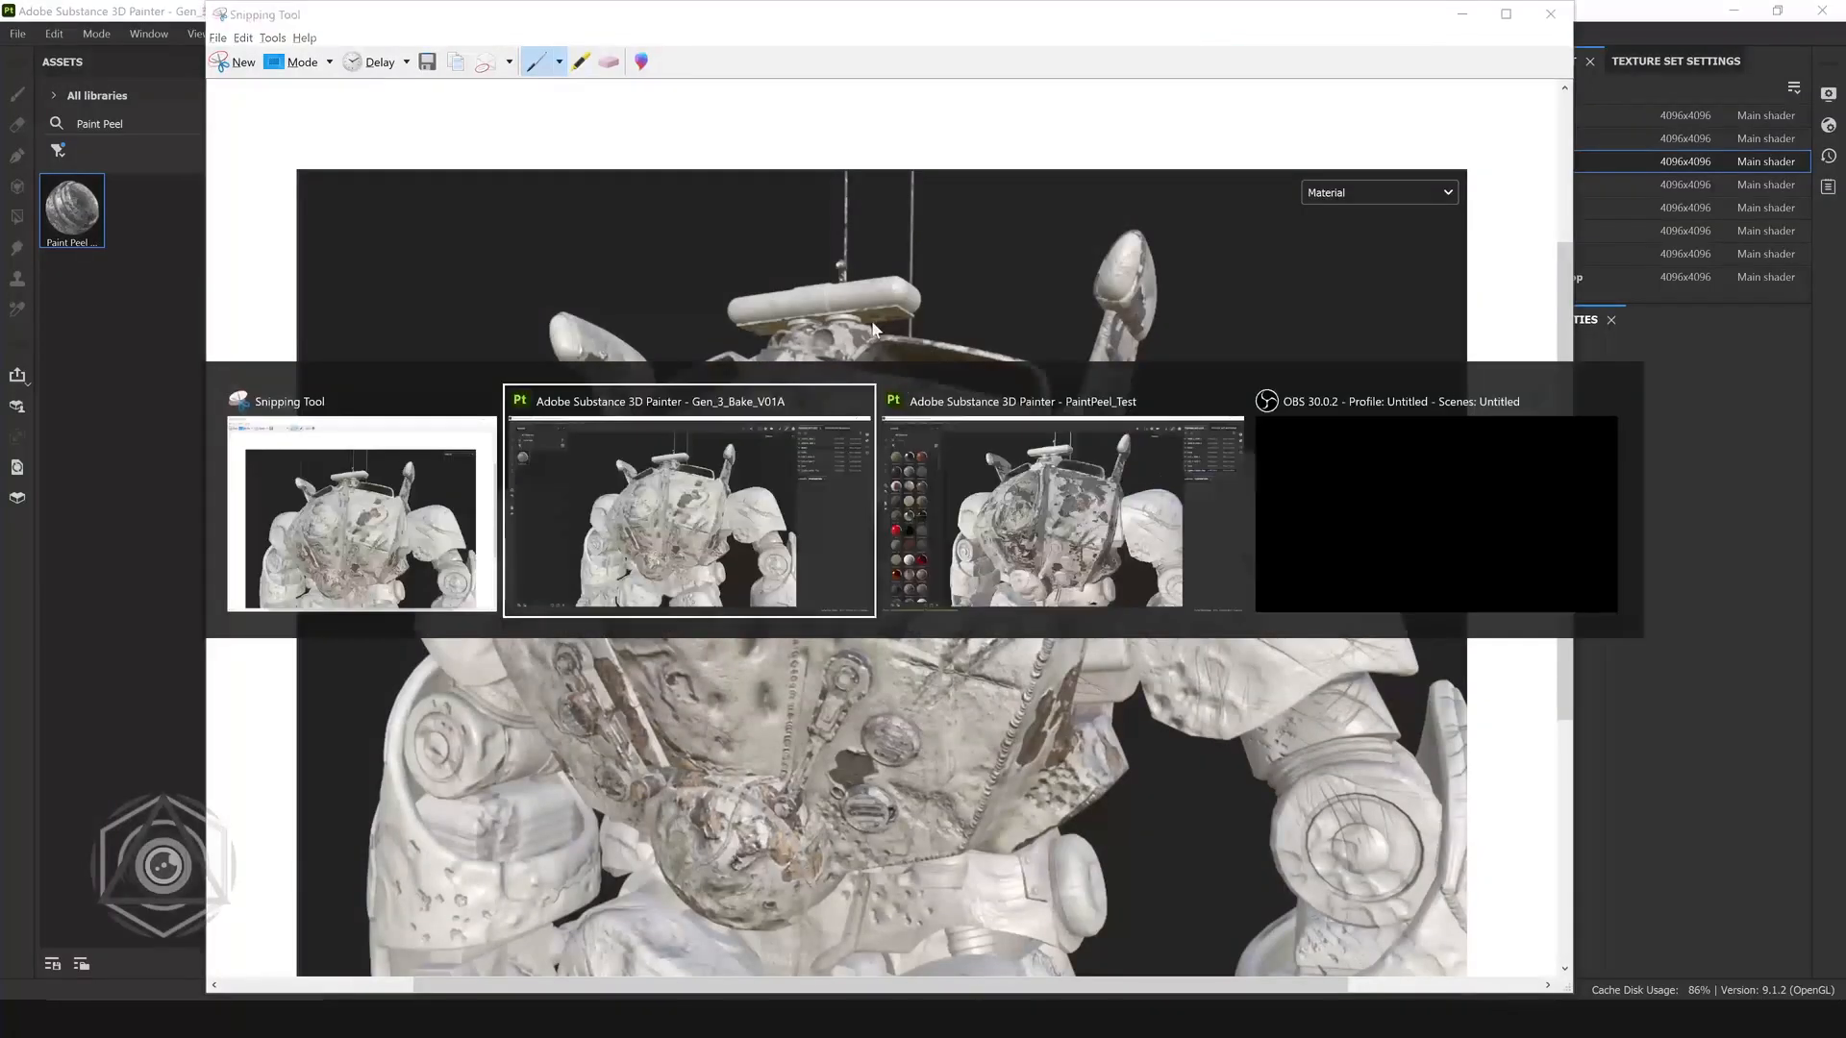
left_click(1064, 549)
key("alt+Tab")
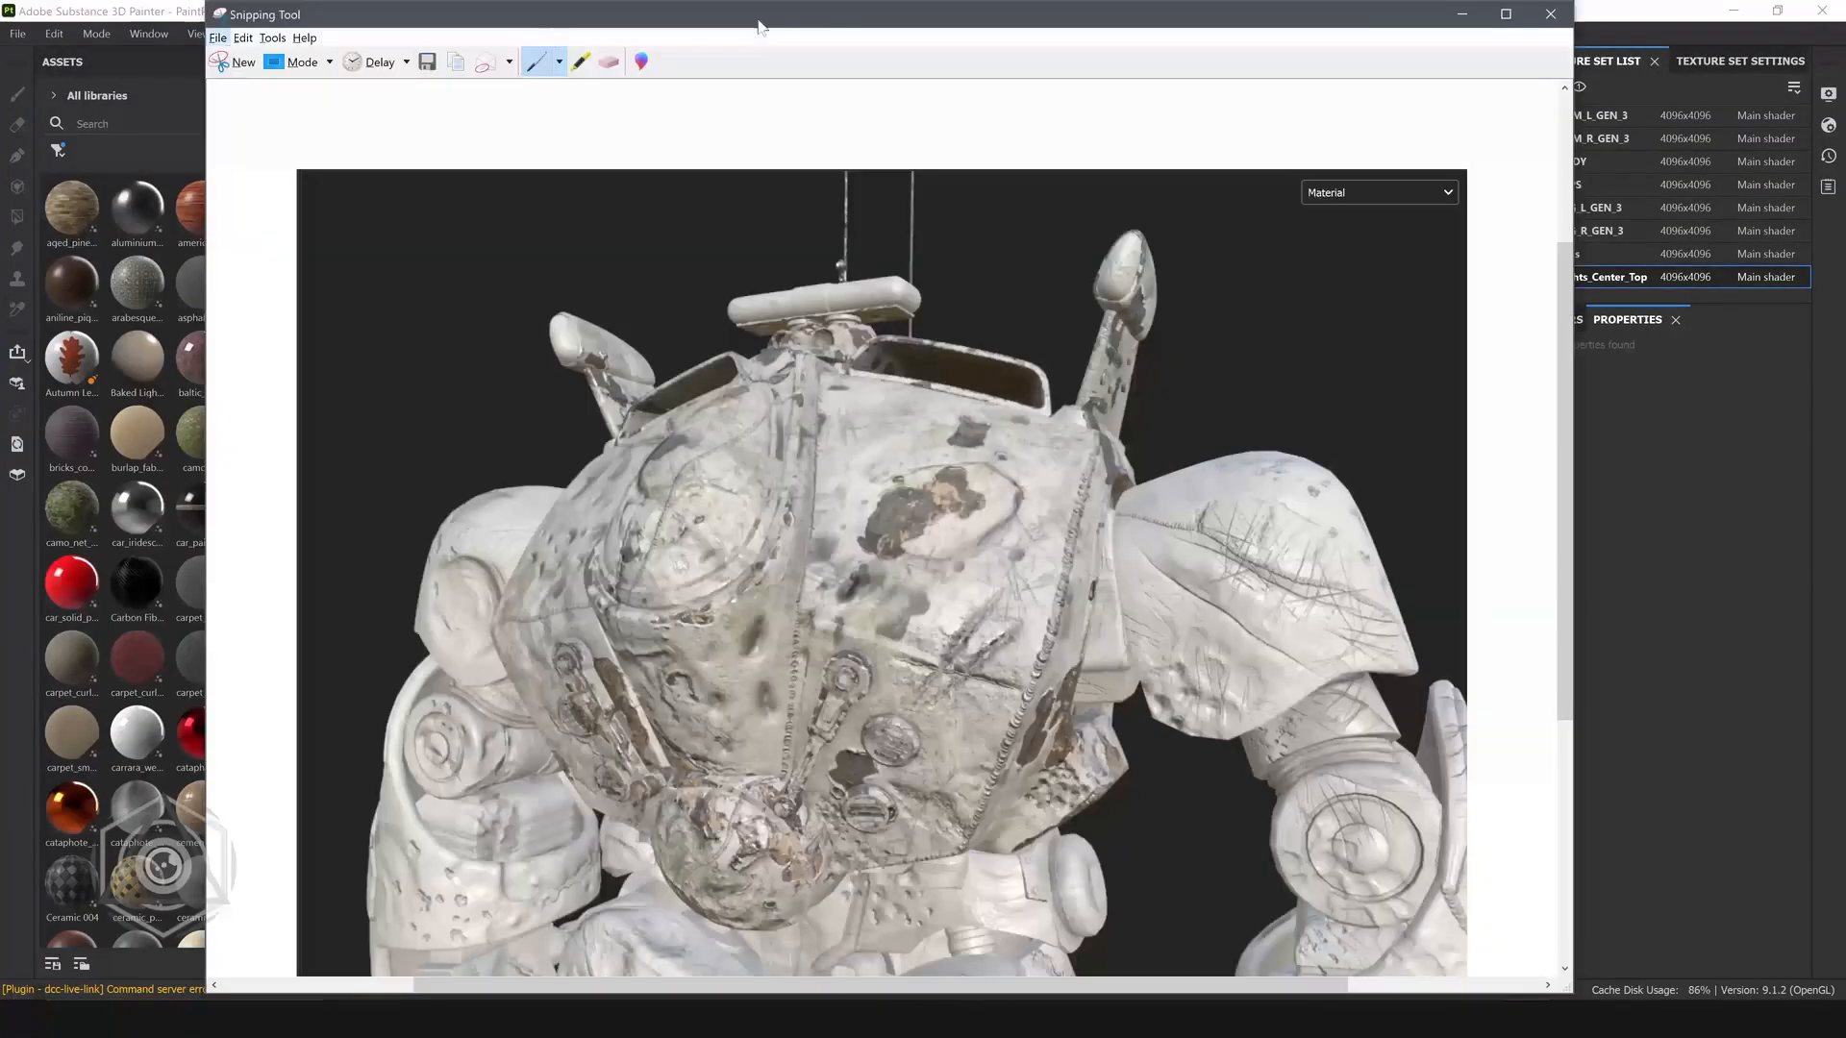
left_click_drag(307, 18, 775, 371)
left_click_drag(964, 383, 1121, 112)
left_click_drag(1380, 746, 1382, 988)
scroll(1384, 725, "down", 2)
mouse_move(834, 538)
left_mouse_down("alt")
mouse_move(673, 565)
mouse_move(654, 516)
mouse_move(727, 556)
mouse_move(740, 527)
mouse_move(746, 557)
left_mouse_up("alt")
key("alt+Tab")
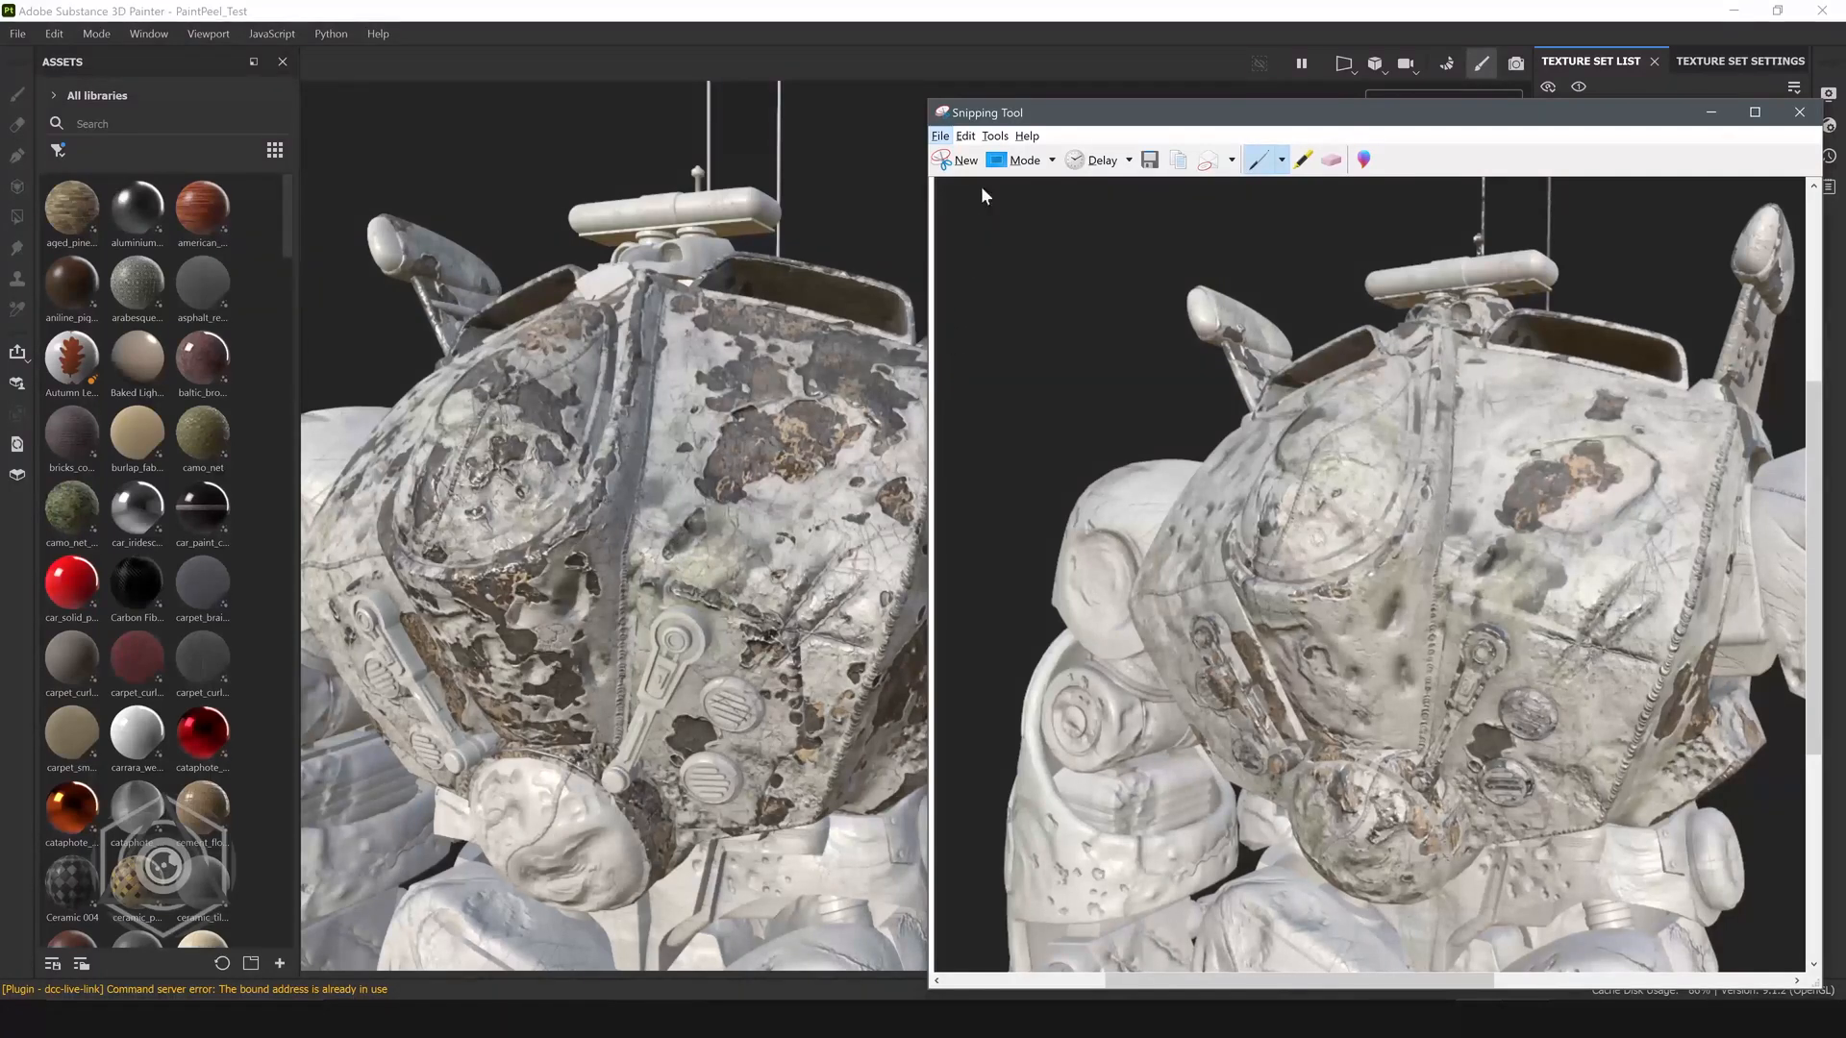
Return to the Gen_3_Bake_V01A project and delete the Paint Peel layer from the BODY texture set.
left_click(891, 40)
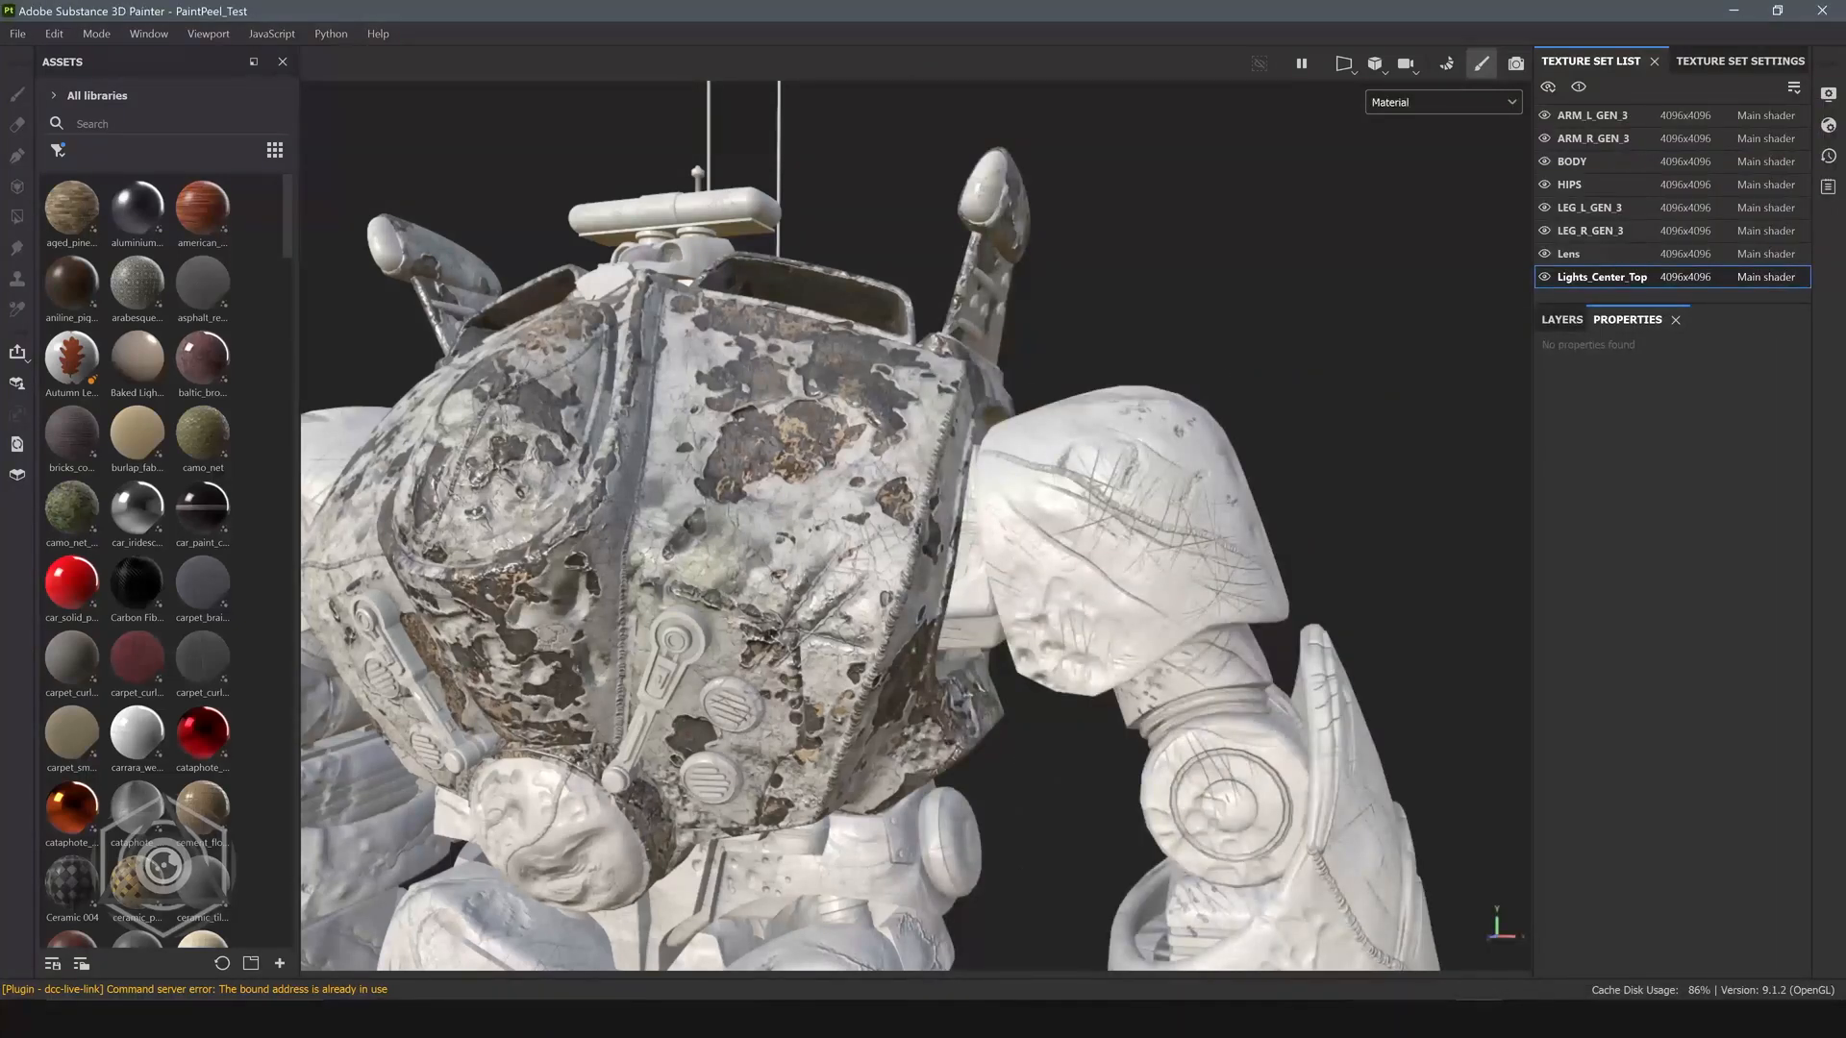
mouse_move(1473, 1017)
left_click(1529, 939)
scroll(990, 555, "down", 2)
middle_click_drag(979, 558, 973, 574, "alt")
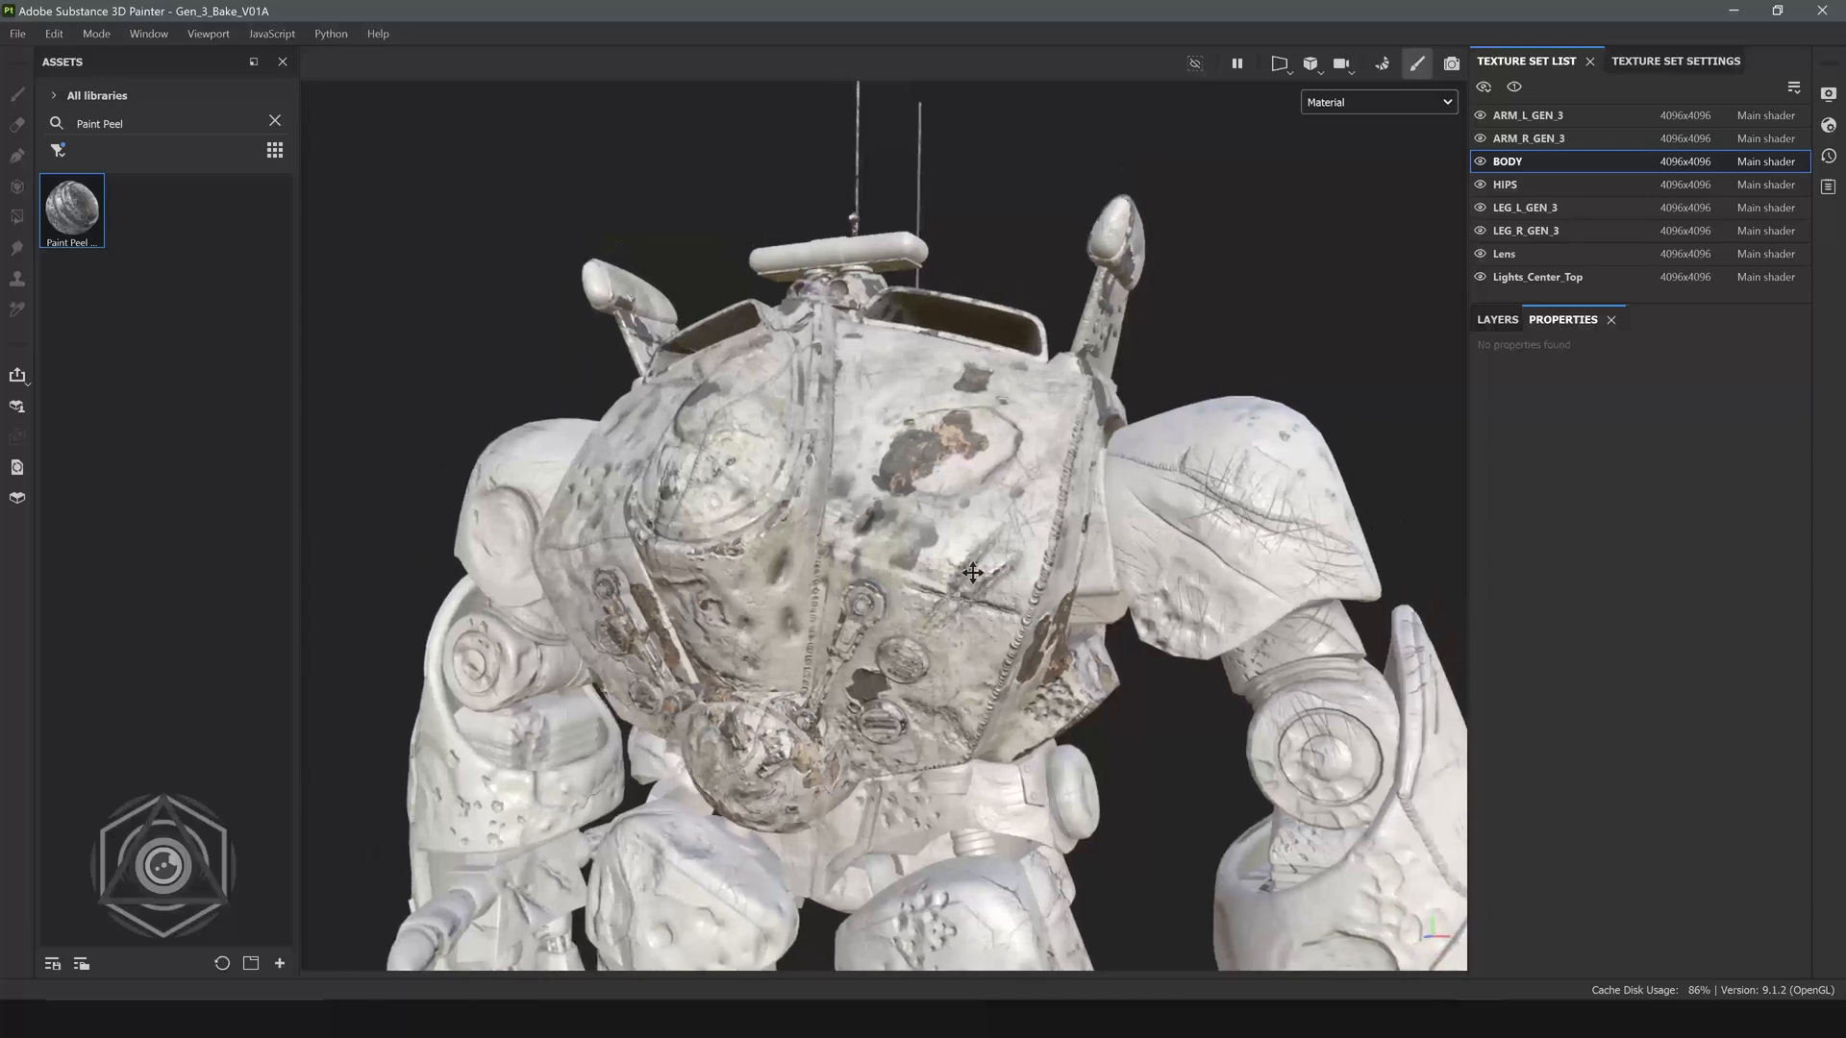
scroll(974, 573, "down", 1)
left_click(1497, 320)
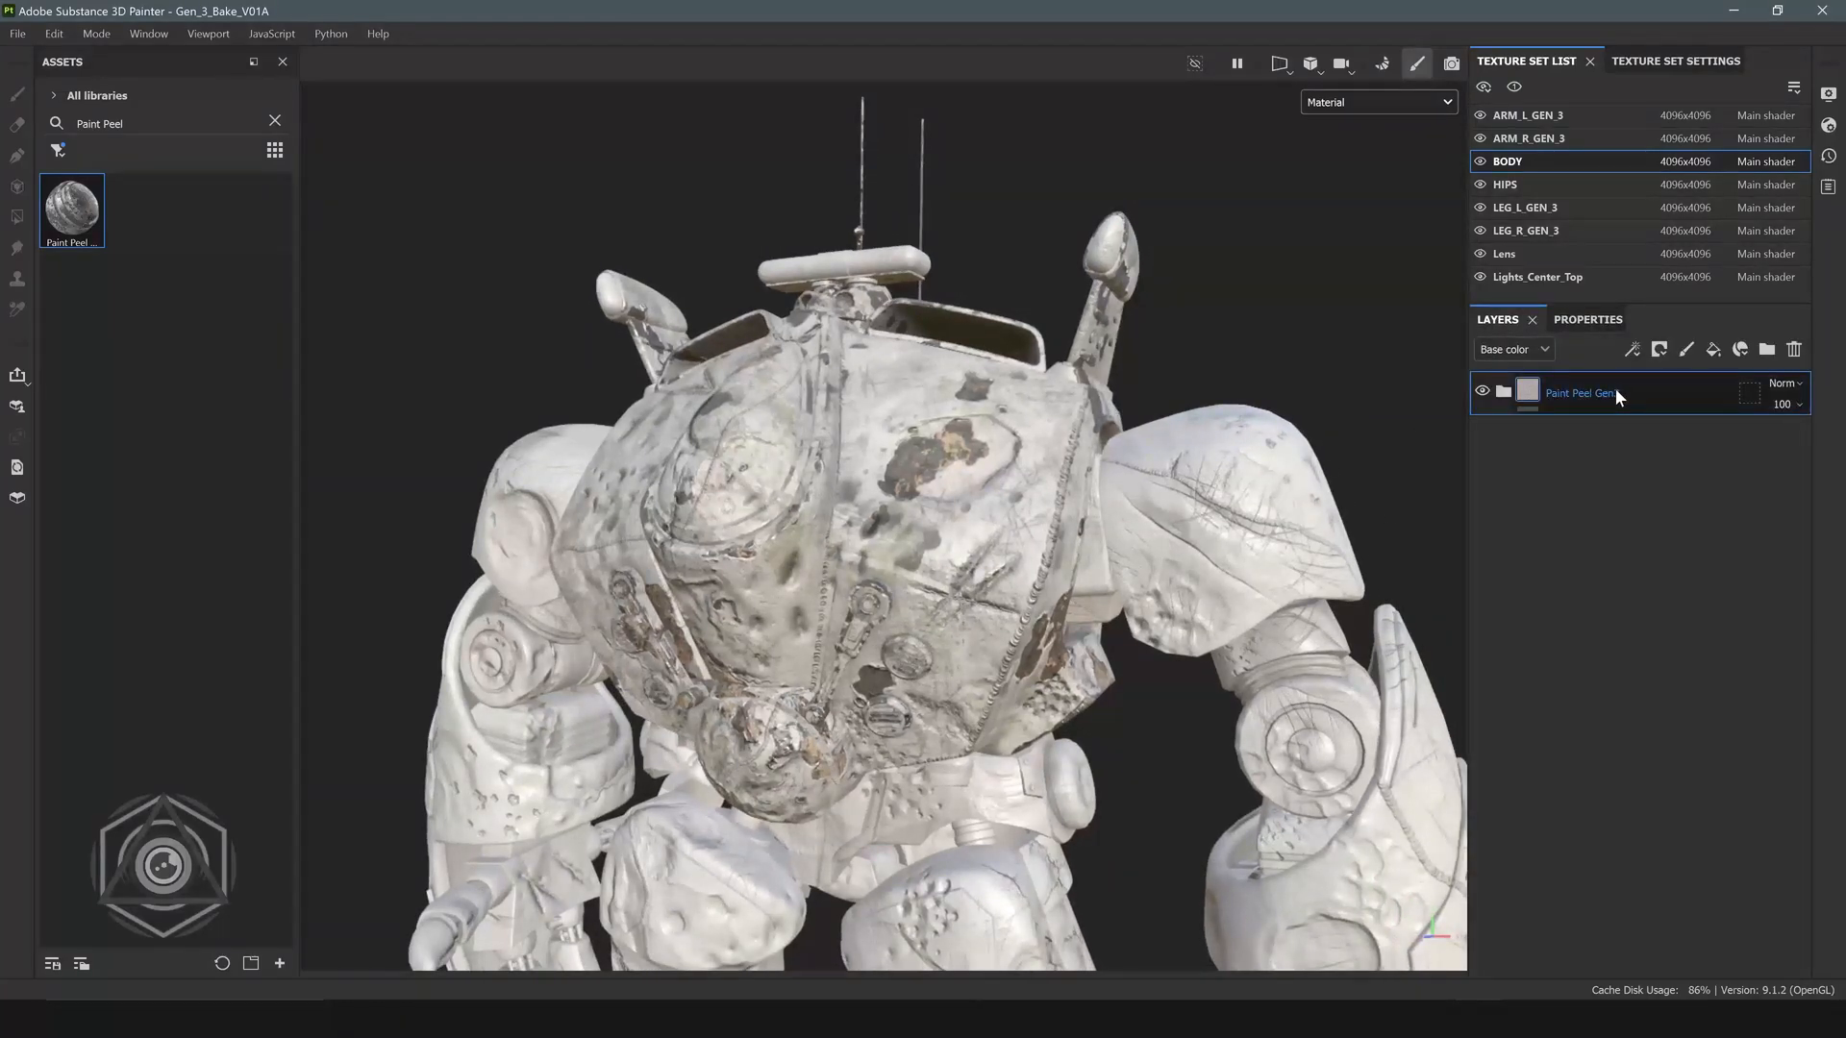
key("Delete")
Enter baking mode and set the Curvature baker's method to Generate from Mesh.
middle_click_drag(1259, 294, 1215, 267, "alt")
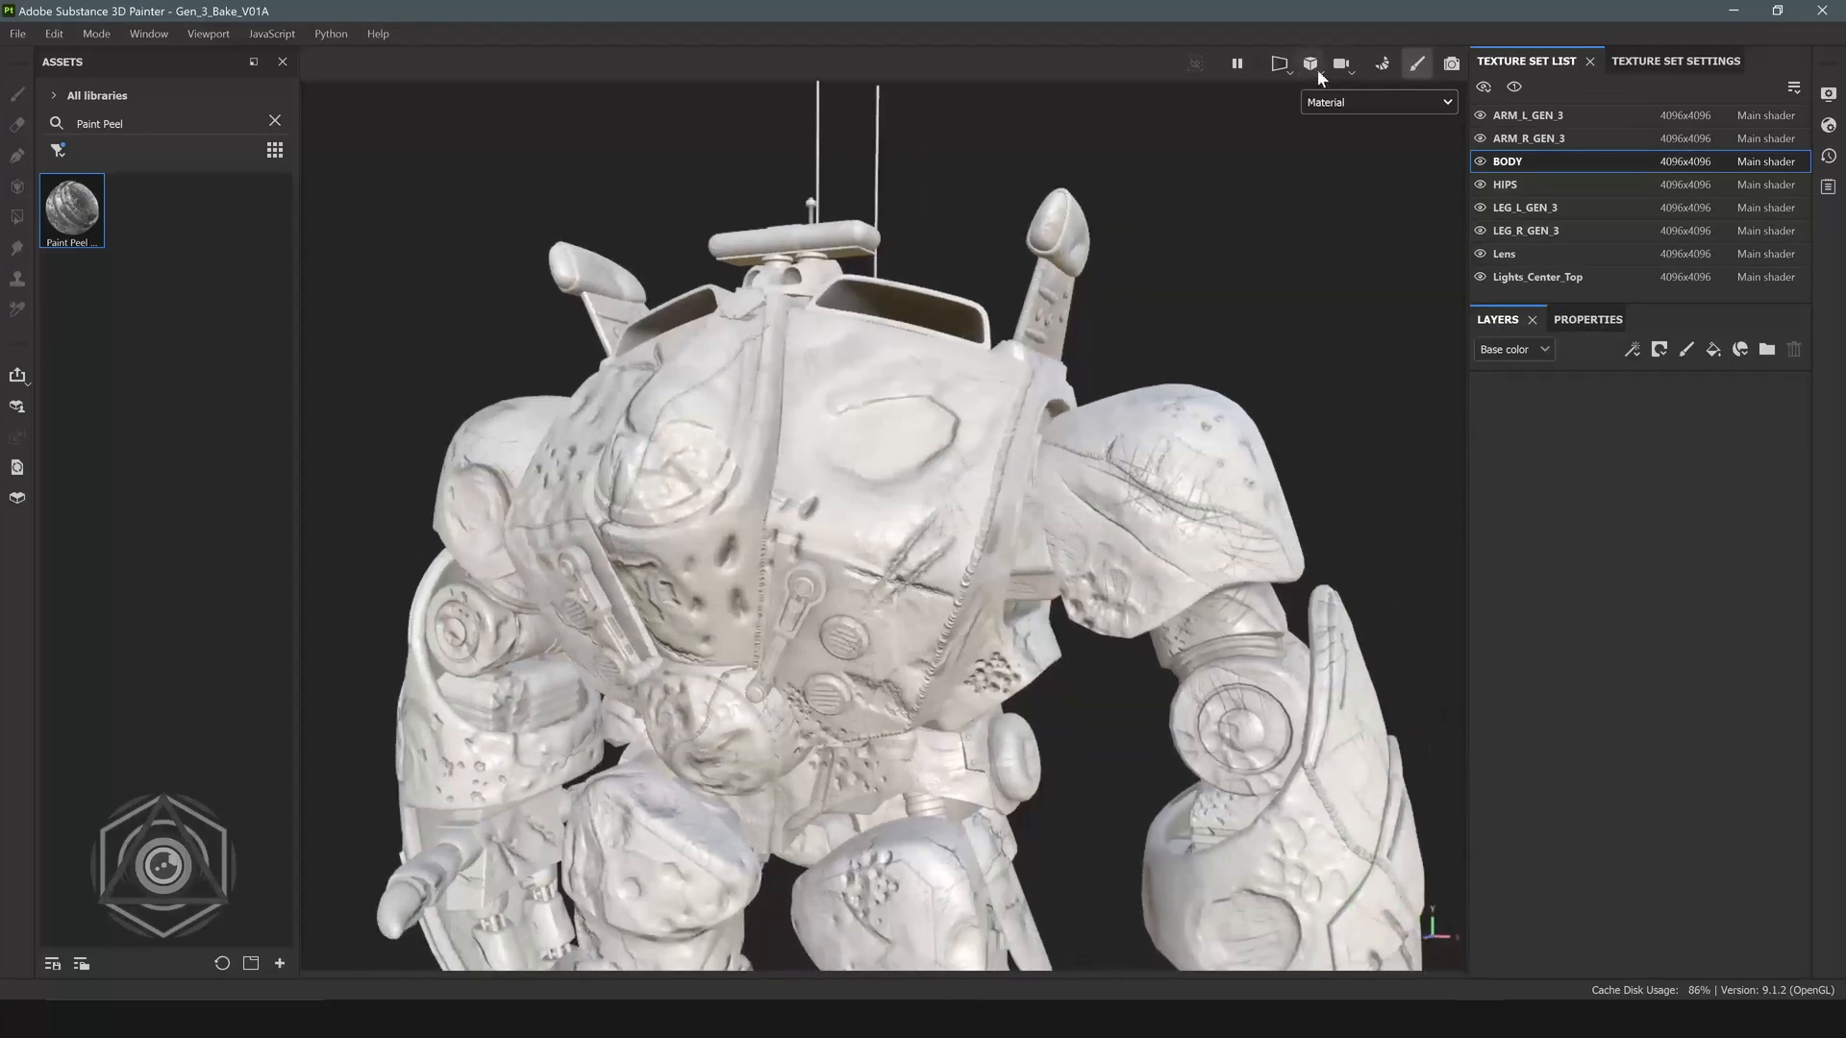
left_click(1383, 63)
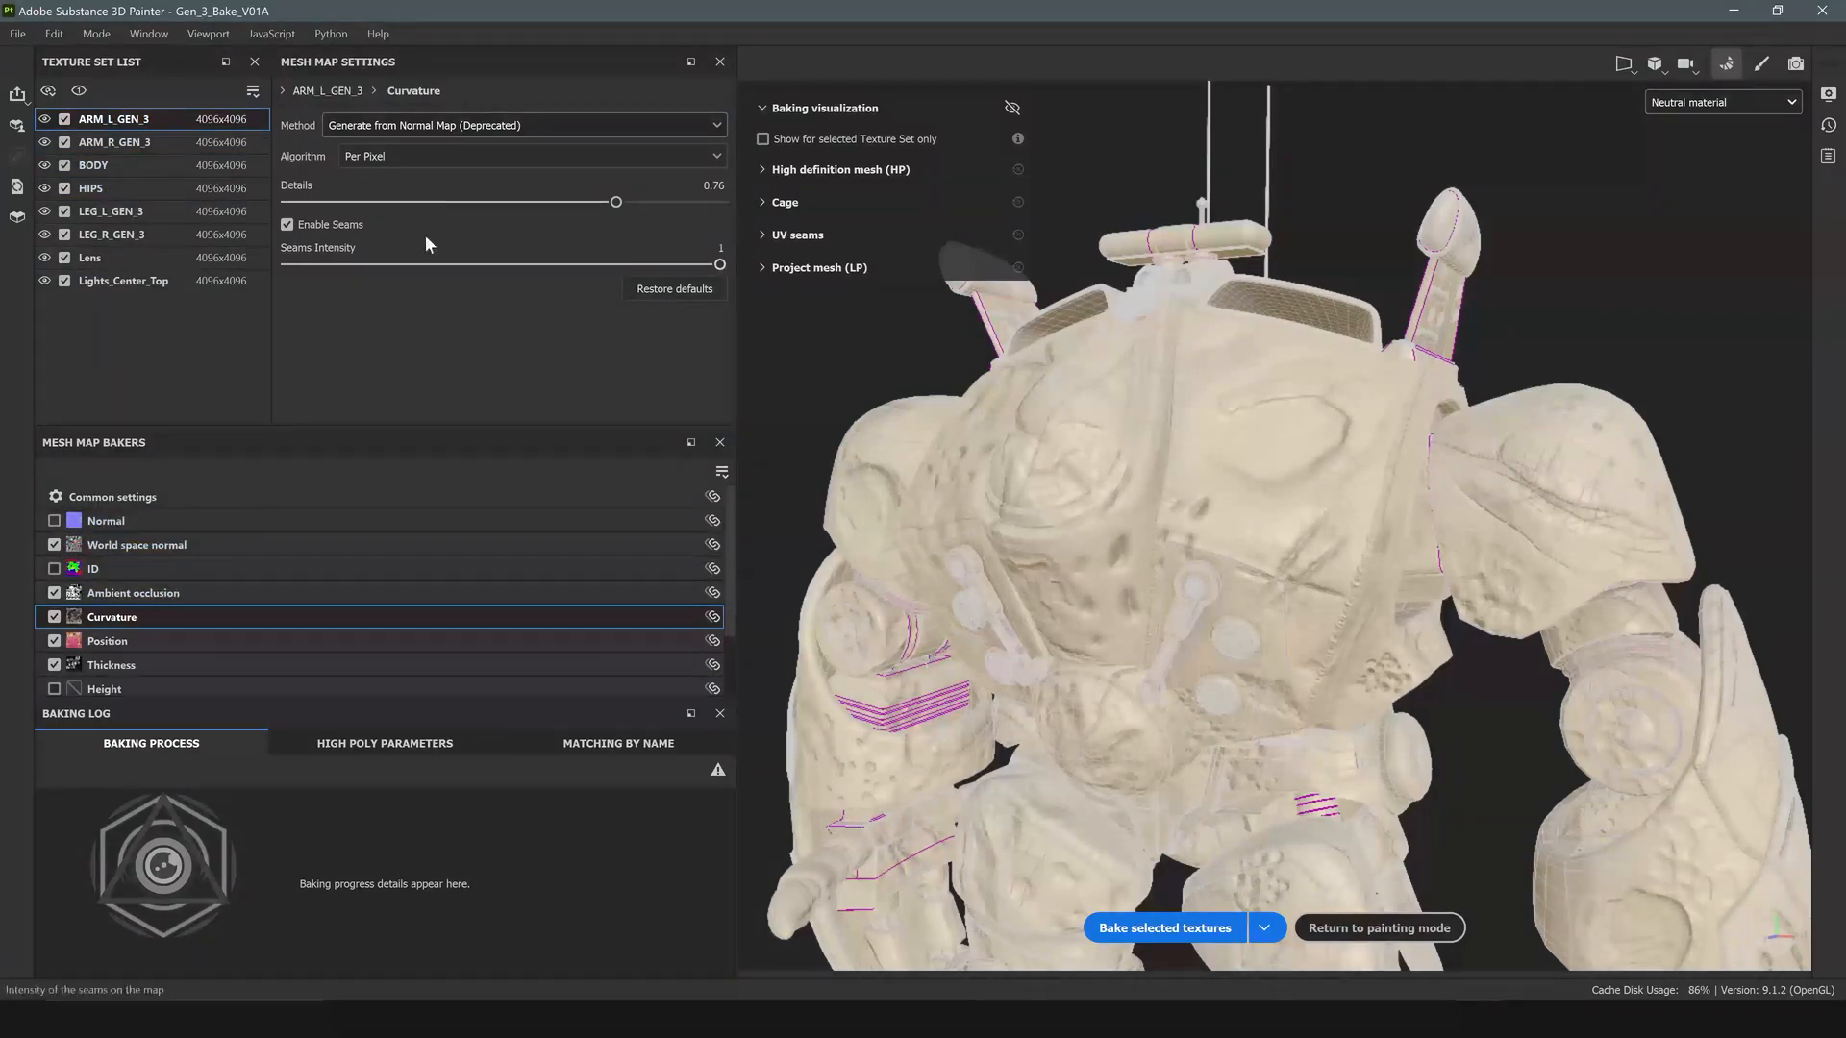
left_click(465, 125)
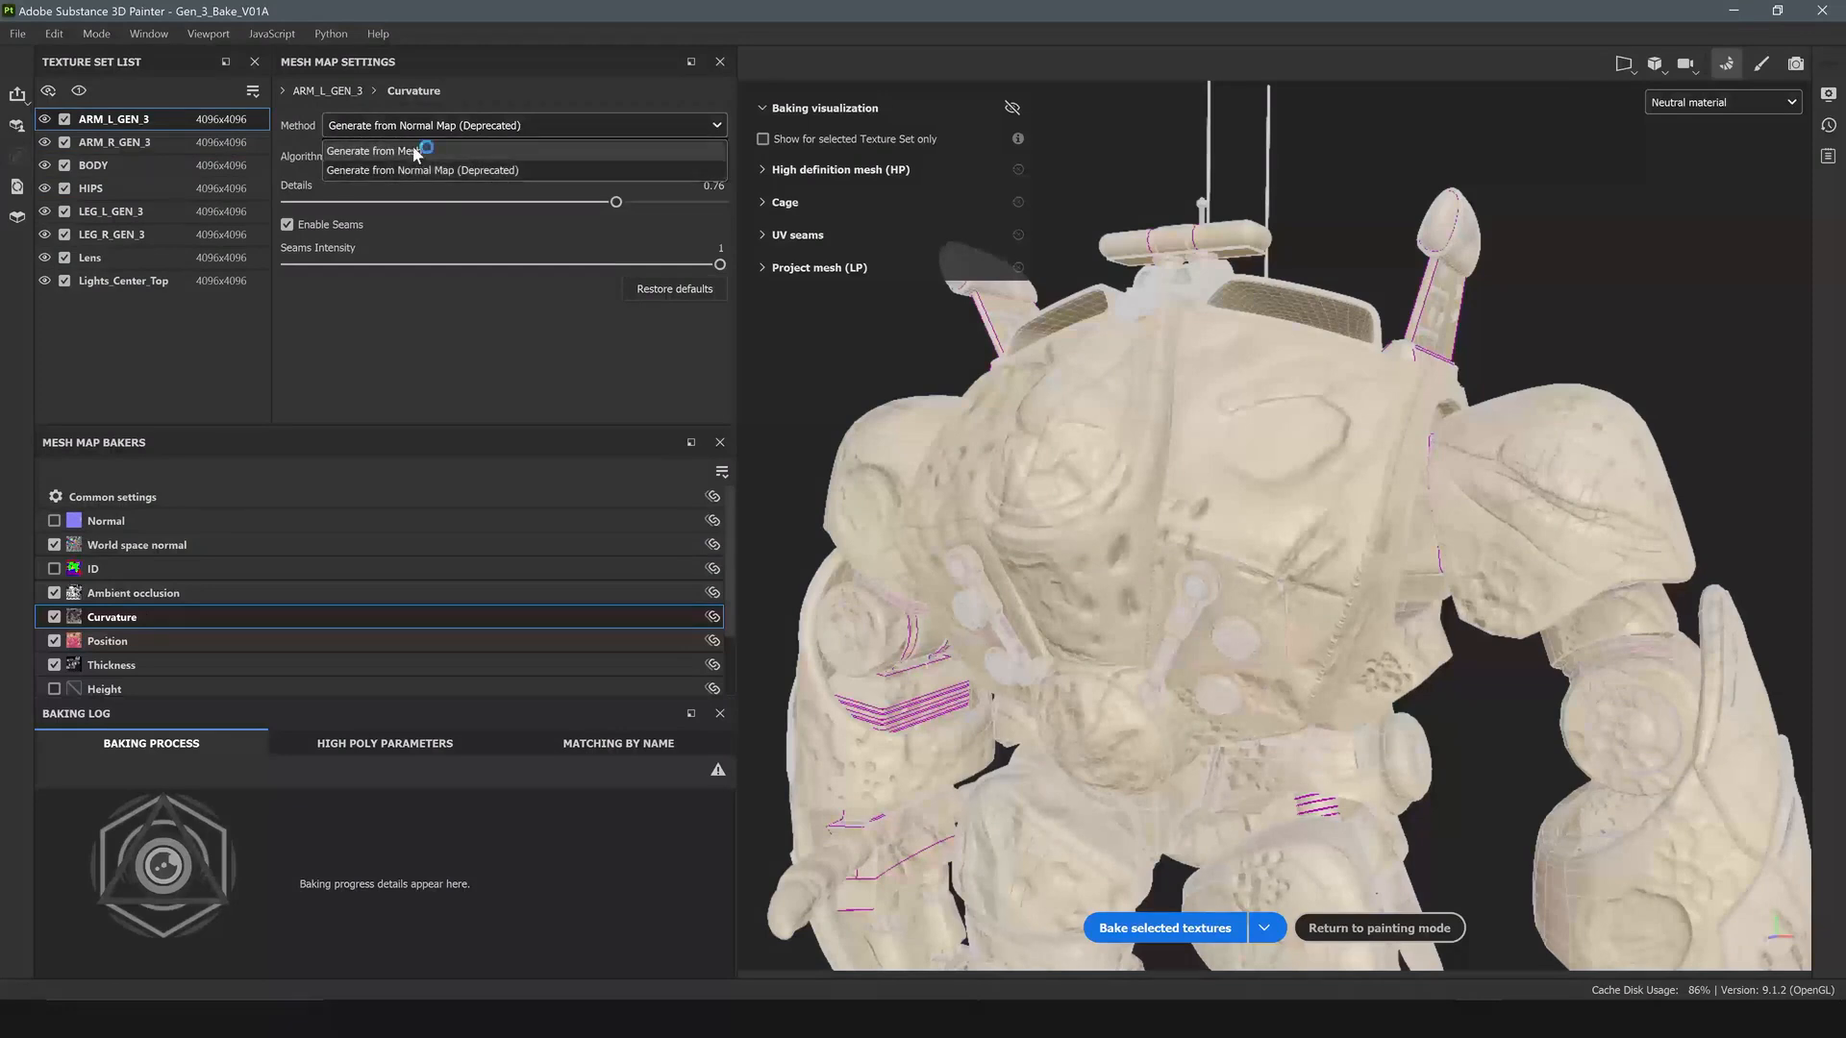
left_click(463, 171)
left_click(423, 151)
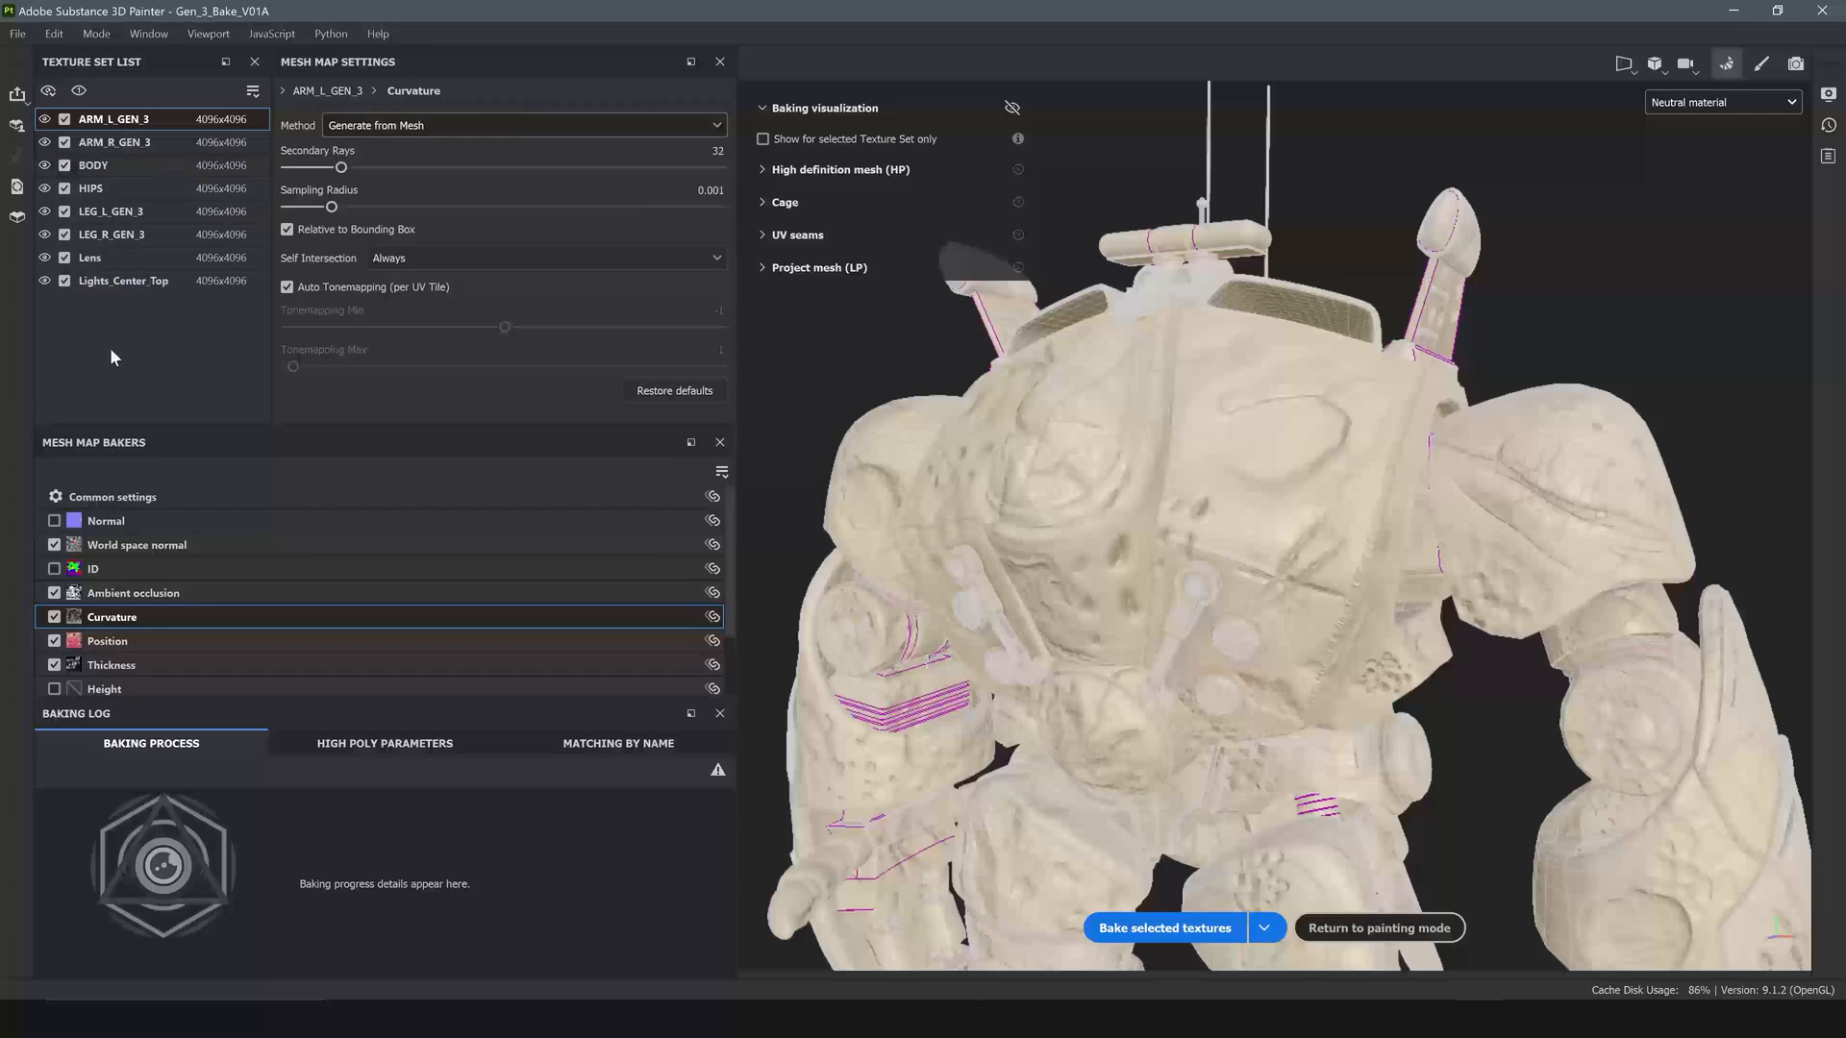
Disable the World space normal, Ambient occlusion, Position and Thickness bakers for ARM_L_GEN_3, keeping only Curvature.
left_click(54, 544)
left_click(54, 593)
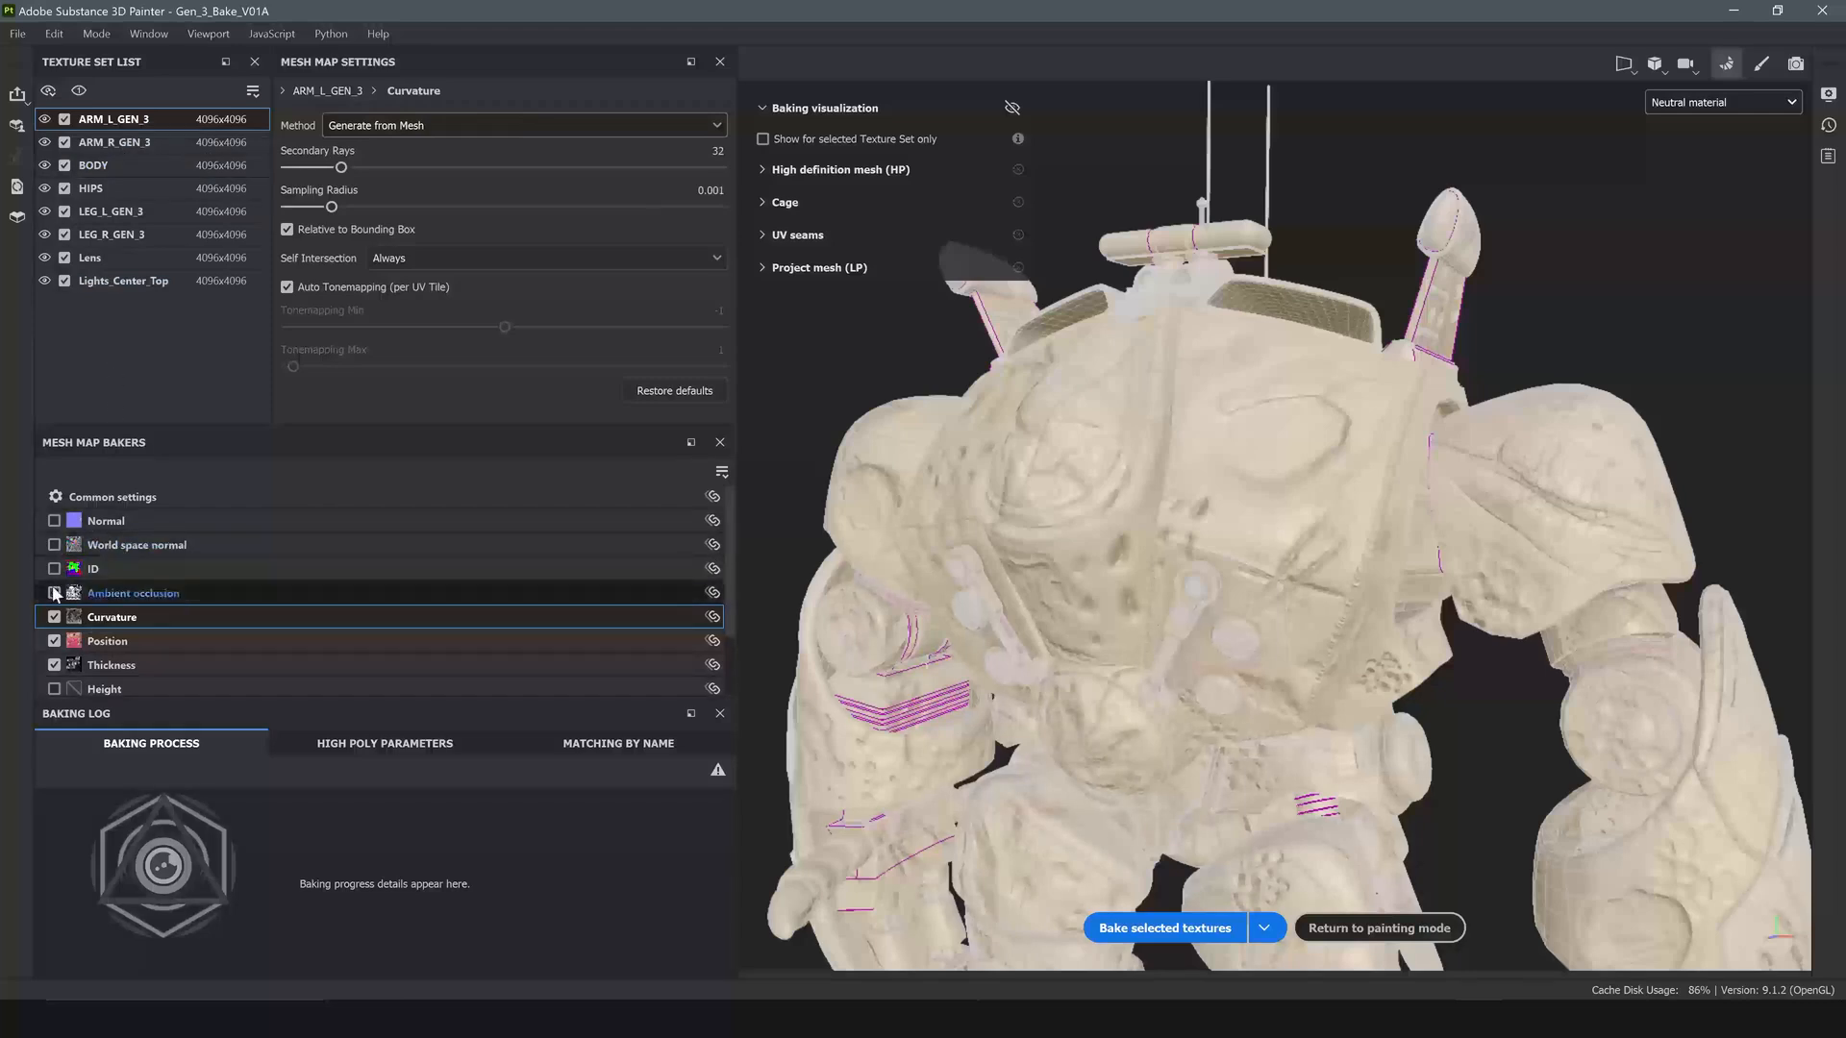
left_click(54, 665)
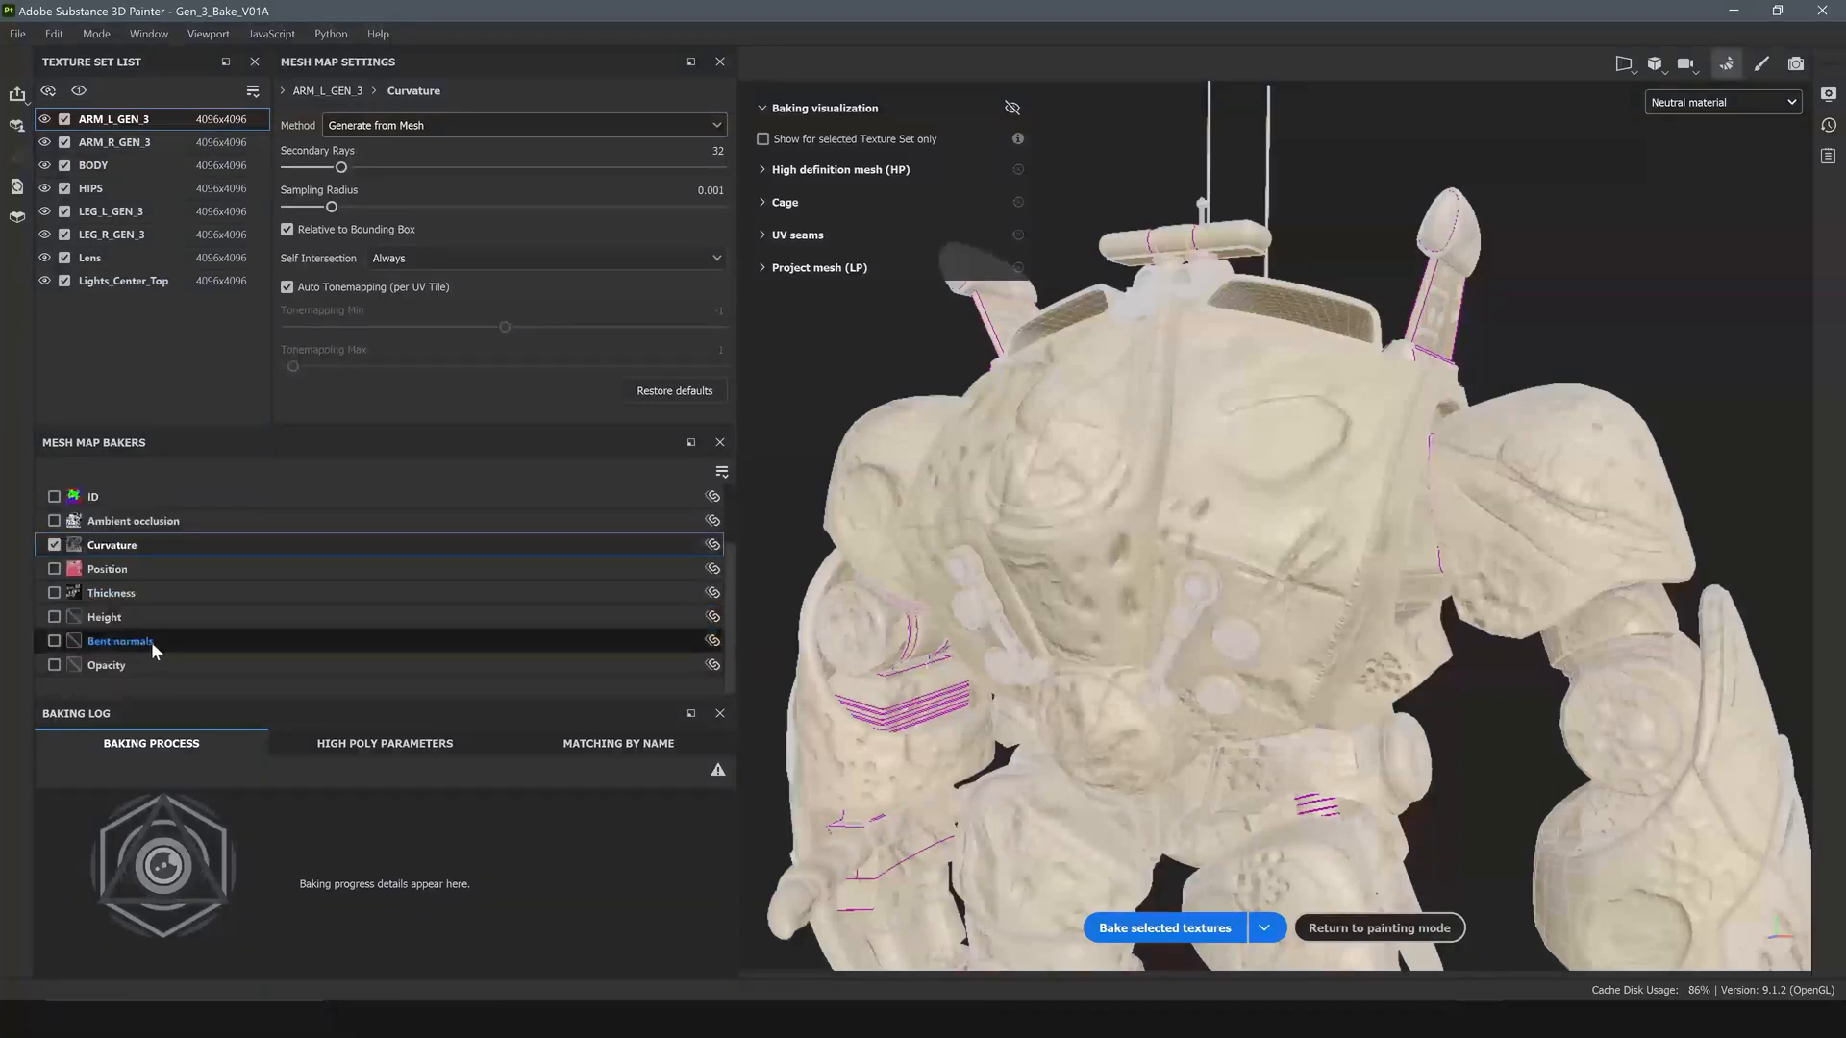
Disable World space normal, Ambient occlusion, Position and Thickness for ARM_R_GEN_3 so that only Curvature is baked.
left_click(111, 142)
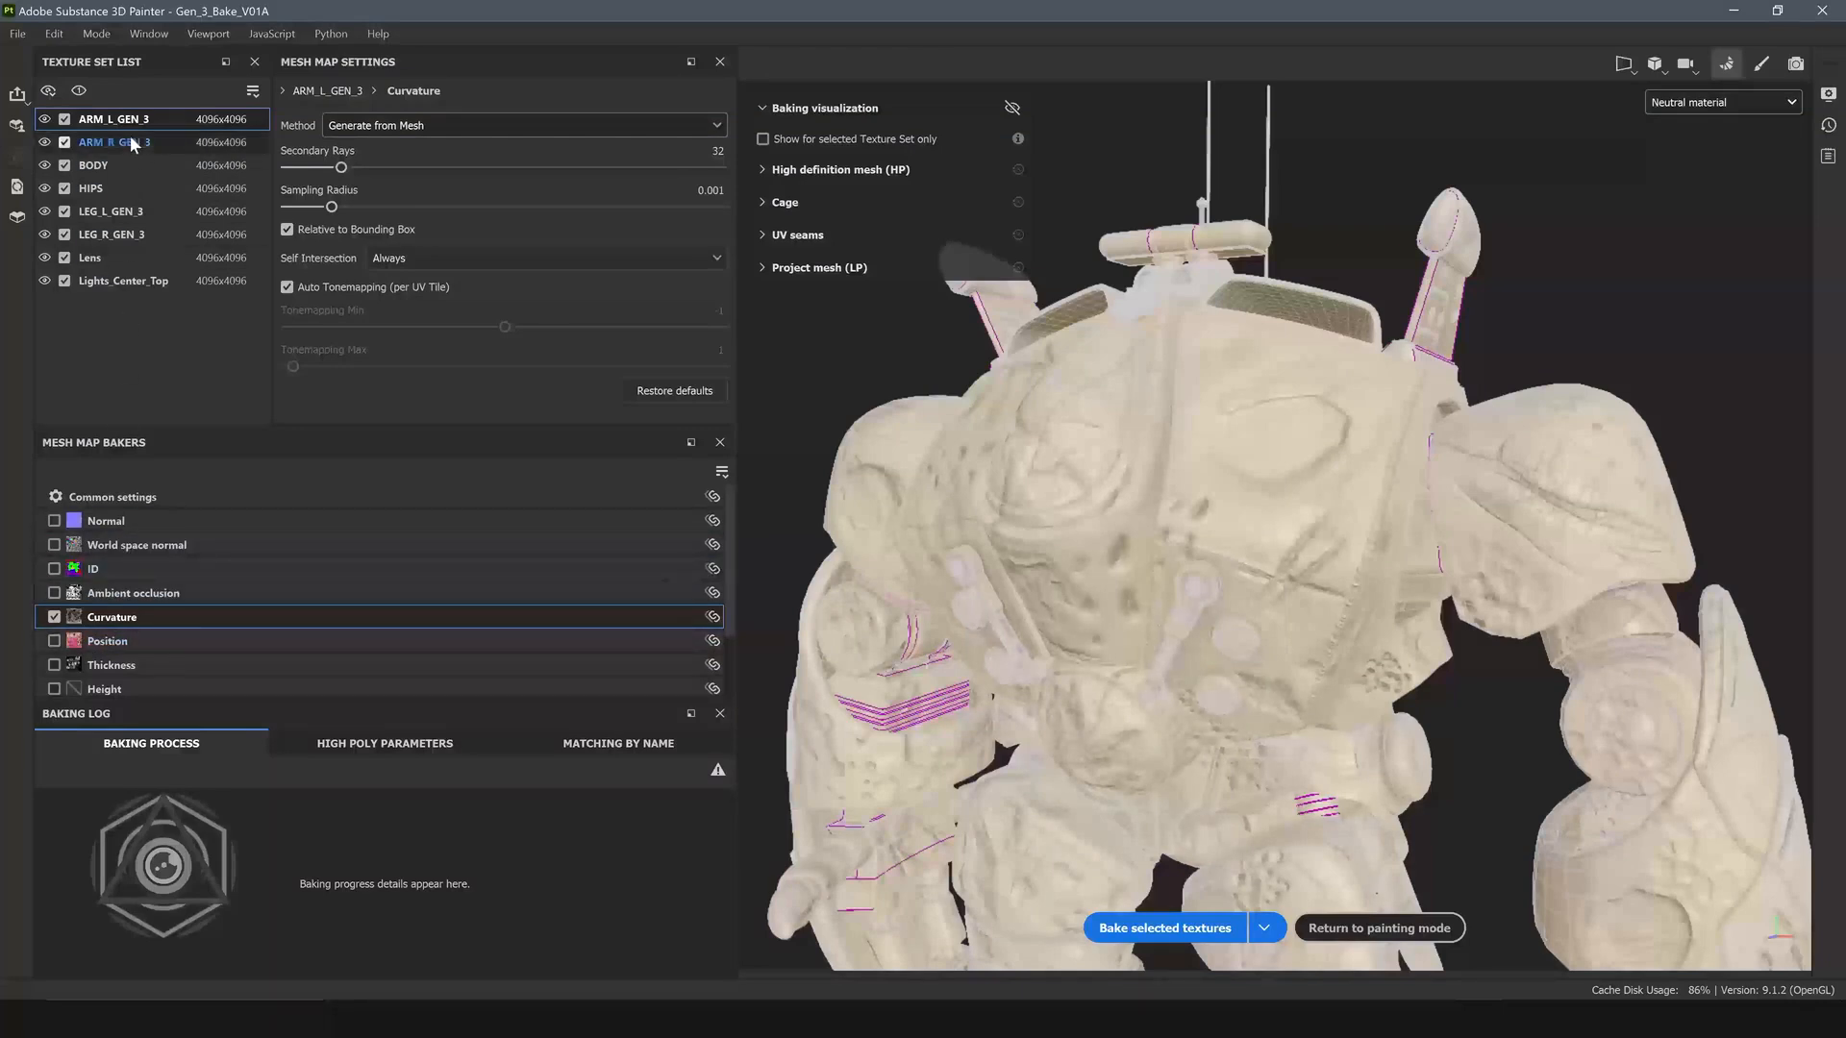
left_click(54, 545)
left_click(54, 594)
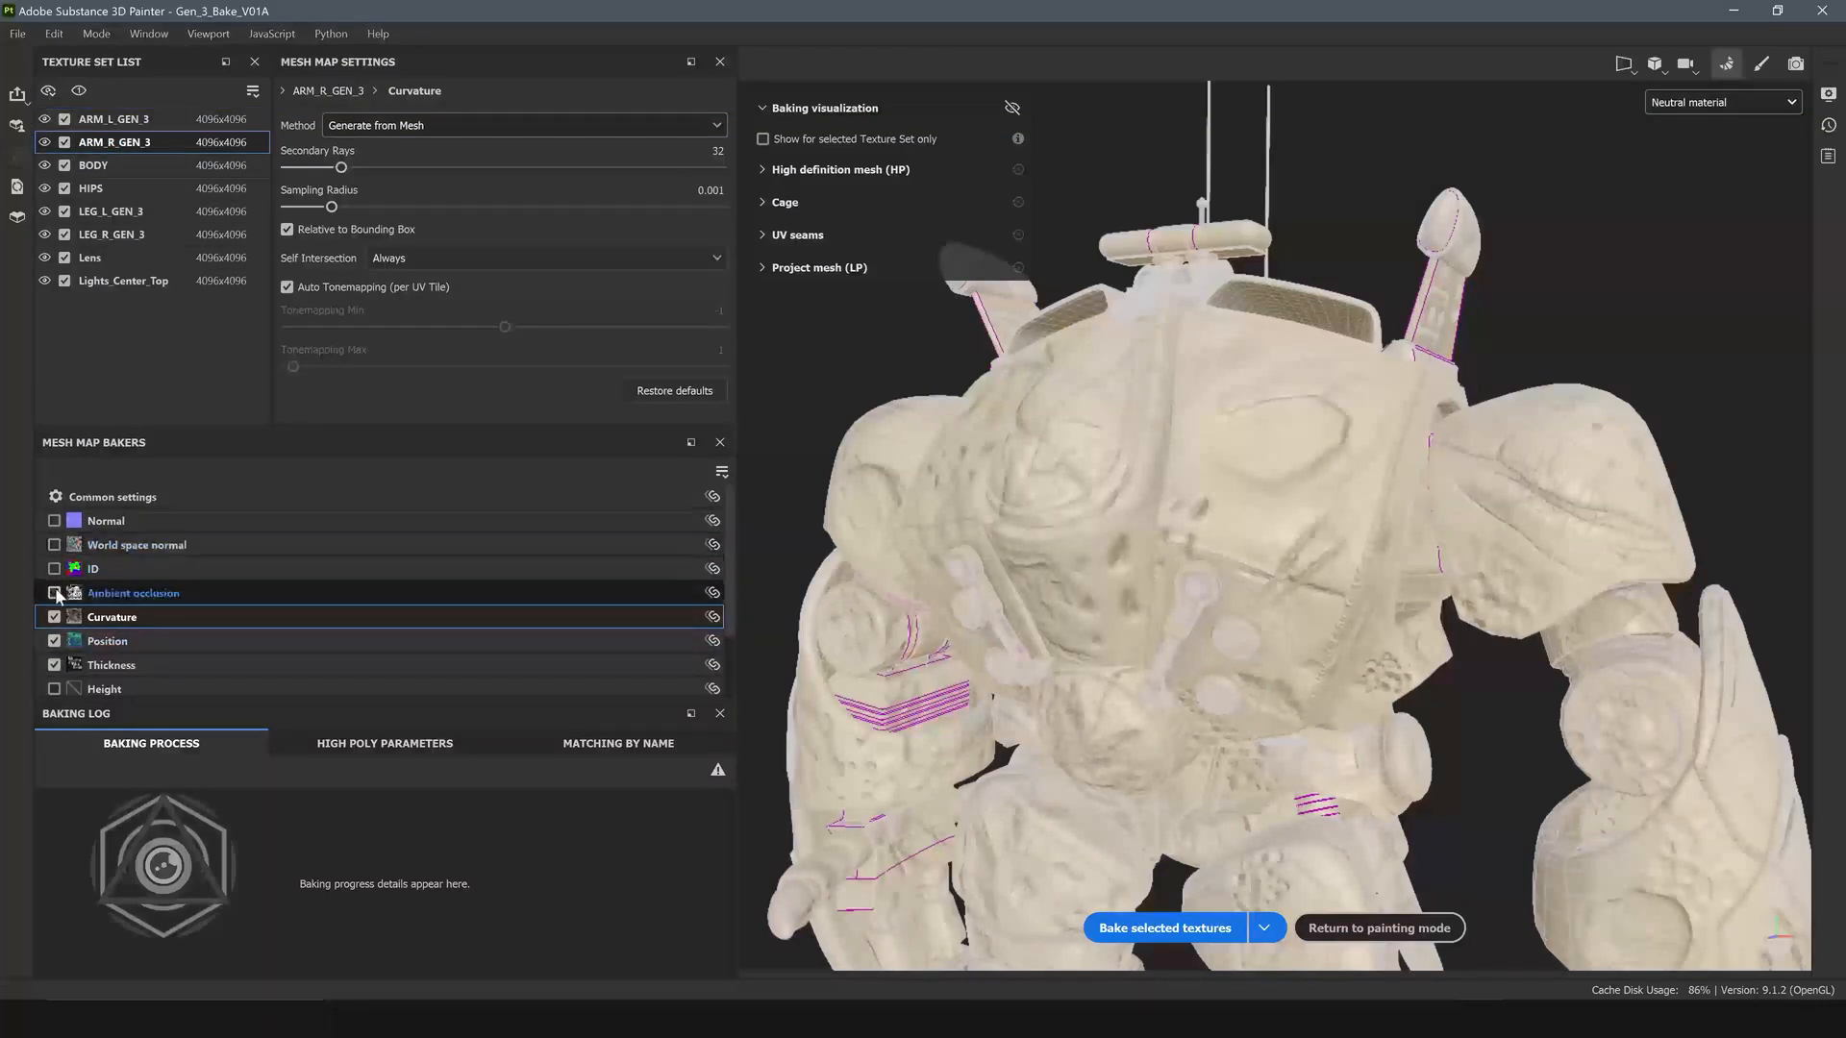
left_click(54, 641)
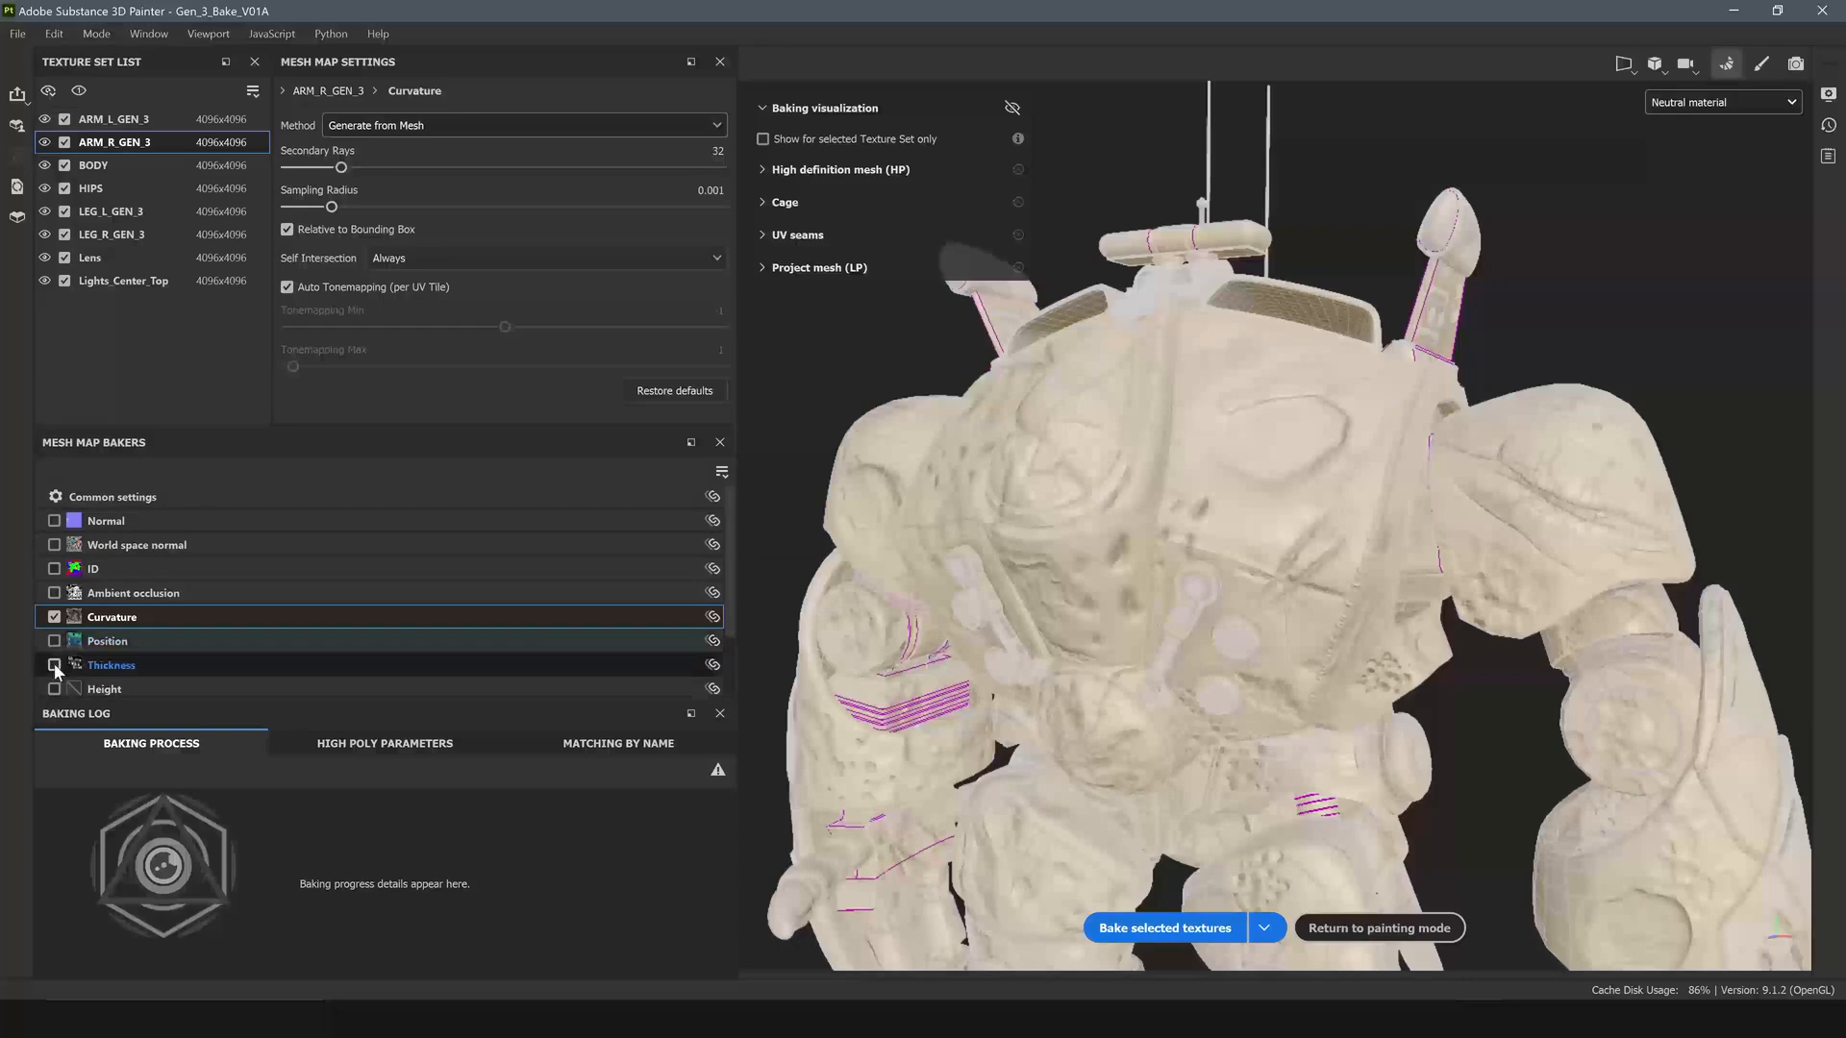
scroll(96, 656, "down", 1)
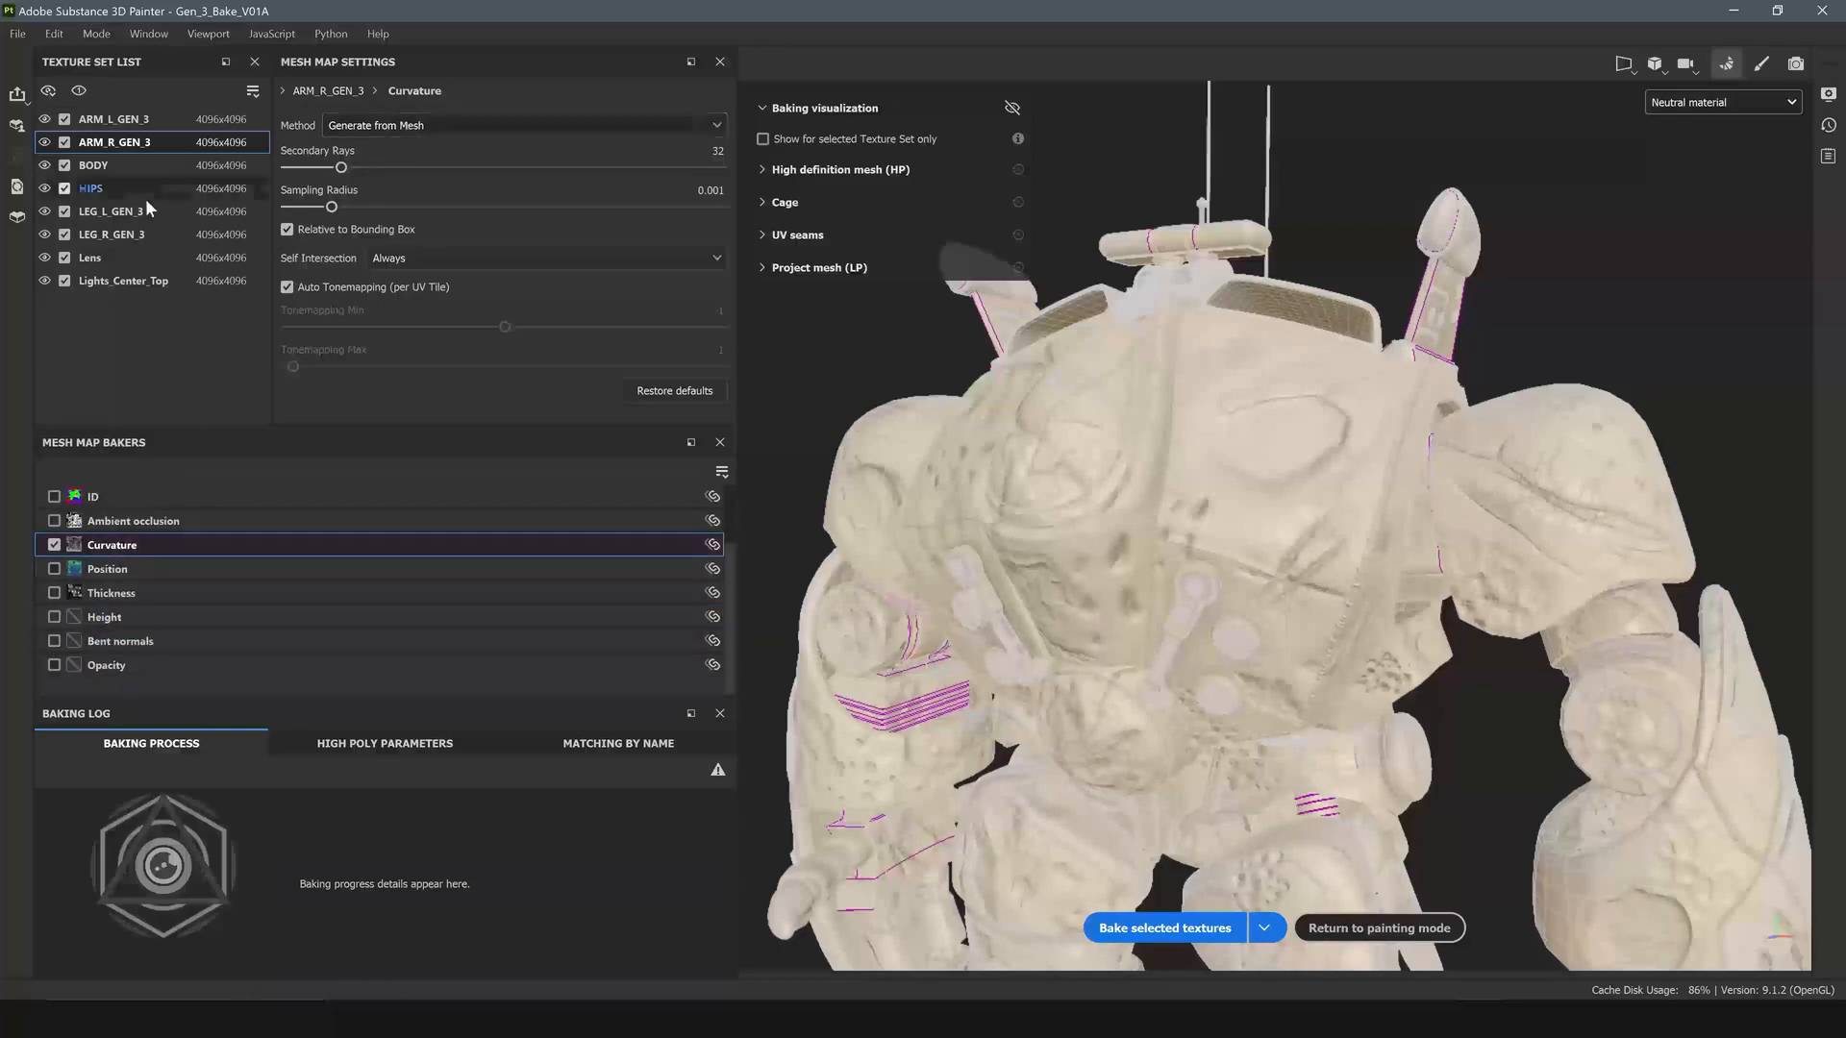
Leave only the Curvature baker enabled for the BODY and HIPS texture sets.
left_click(96, 163)
scroll(101, 545, "up", 1)
left_click(55, 666)
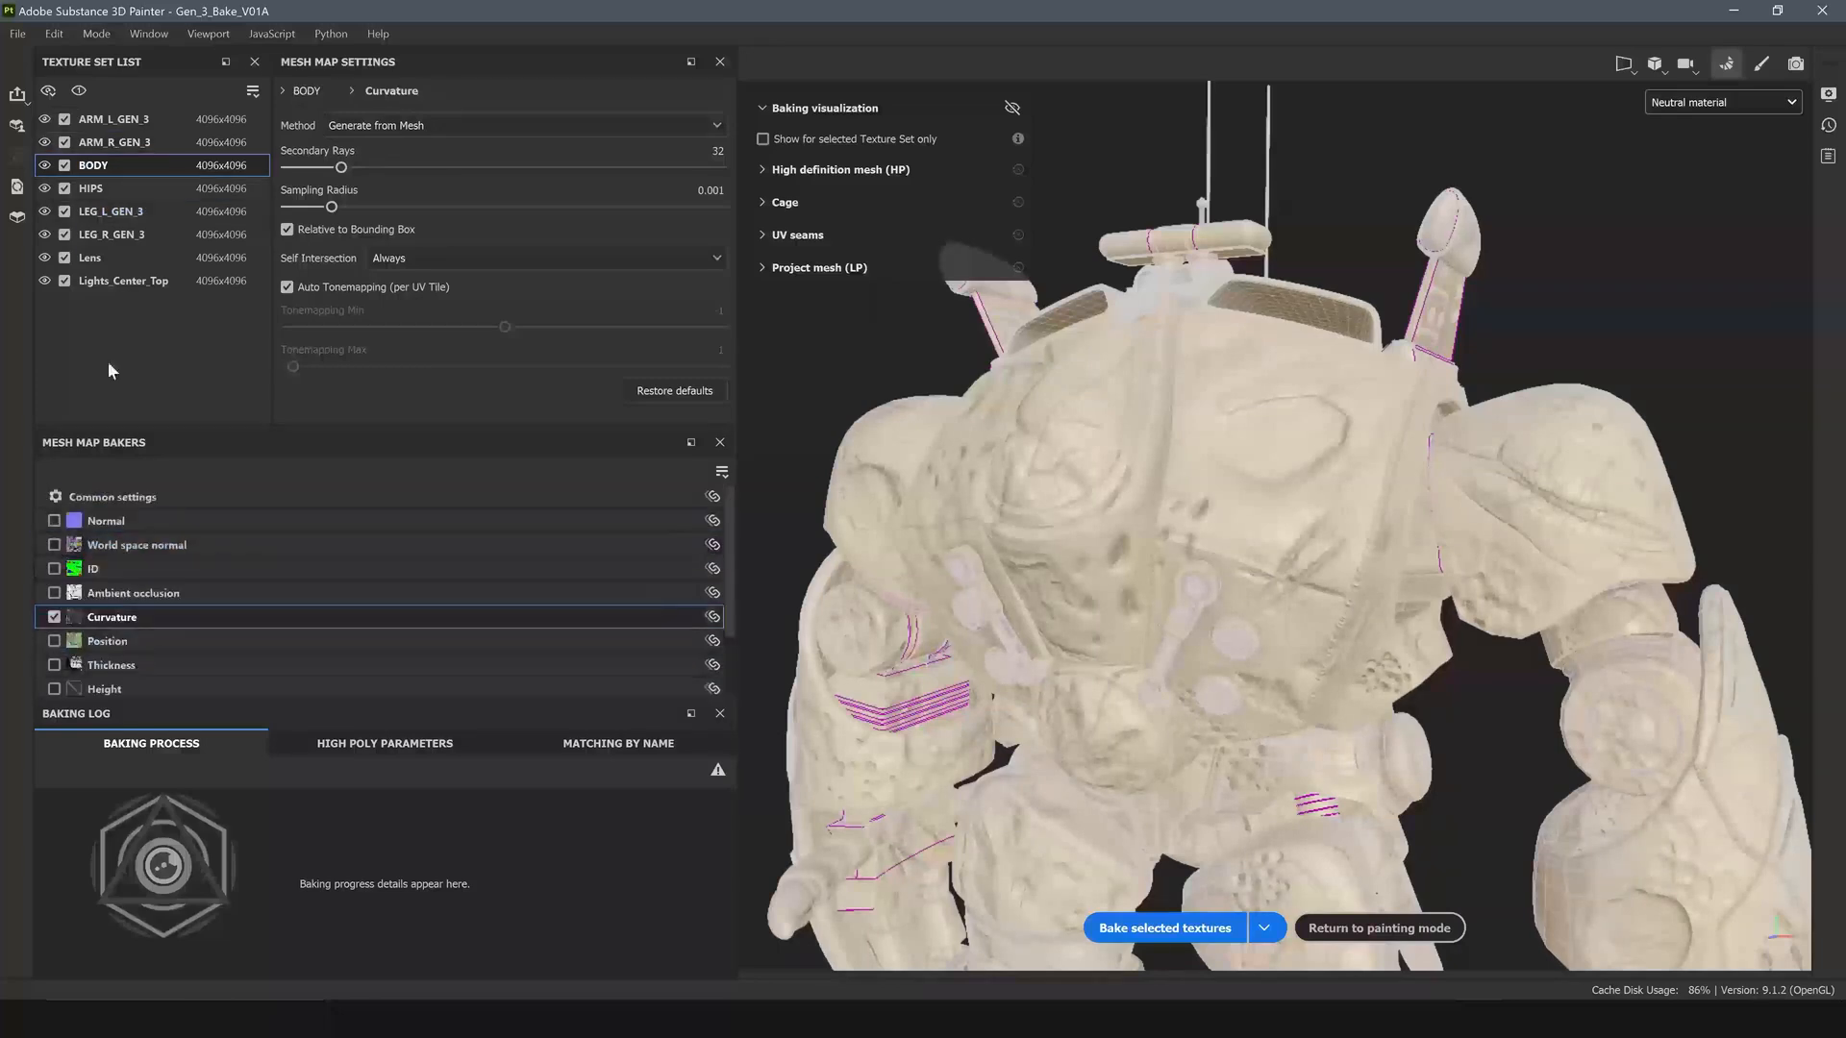
left_click(97, 188)
left_click(55, 593)
left_click(54, 665)
Leave only the Curvature baker enabled for the LEG_L_GEN_3 and LEG_R_GEN_3 texture sets.
left_click(96, 212)
left_click(56, 545)
left_click(54, 593)
left_click(112, 235)
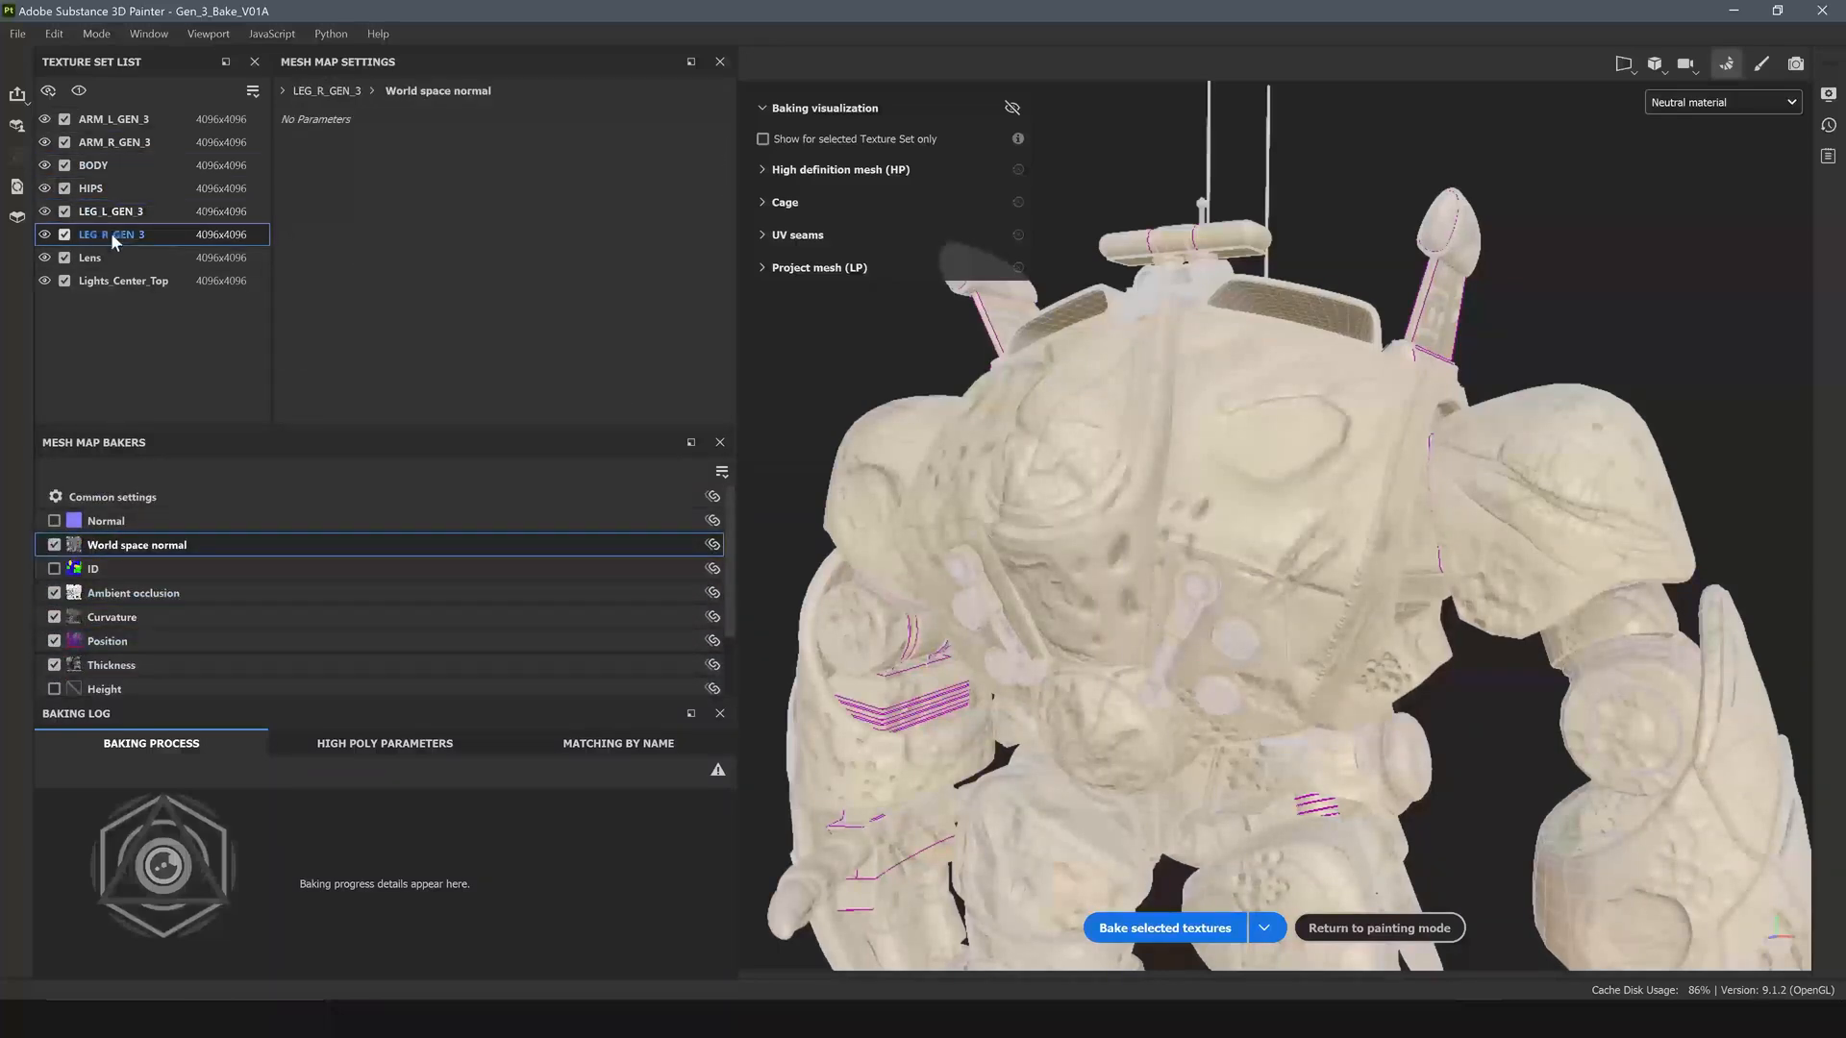
left_click(55, 594)
left_click(55, 641)
left_click(55, 666)
Leave only Curvature enabled for Lens and Lights_Center_Top, and open the curvature settings of Lights_Center_Top.
left_click(106, 258)
left_click(55, 594)
left_click(55, 641)
left_click(55, 665)
left_click(123, 281)
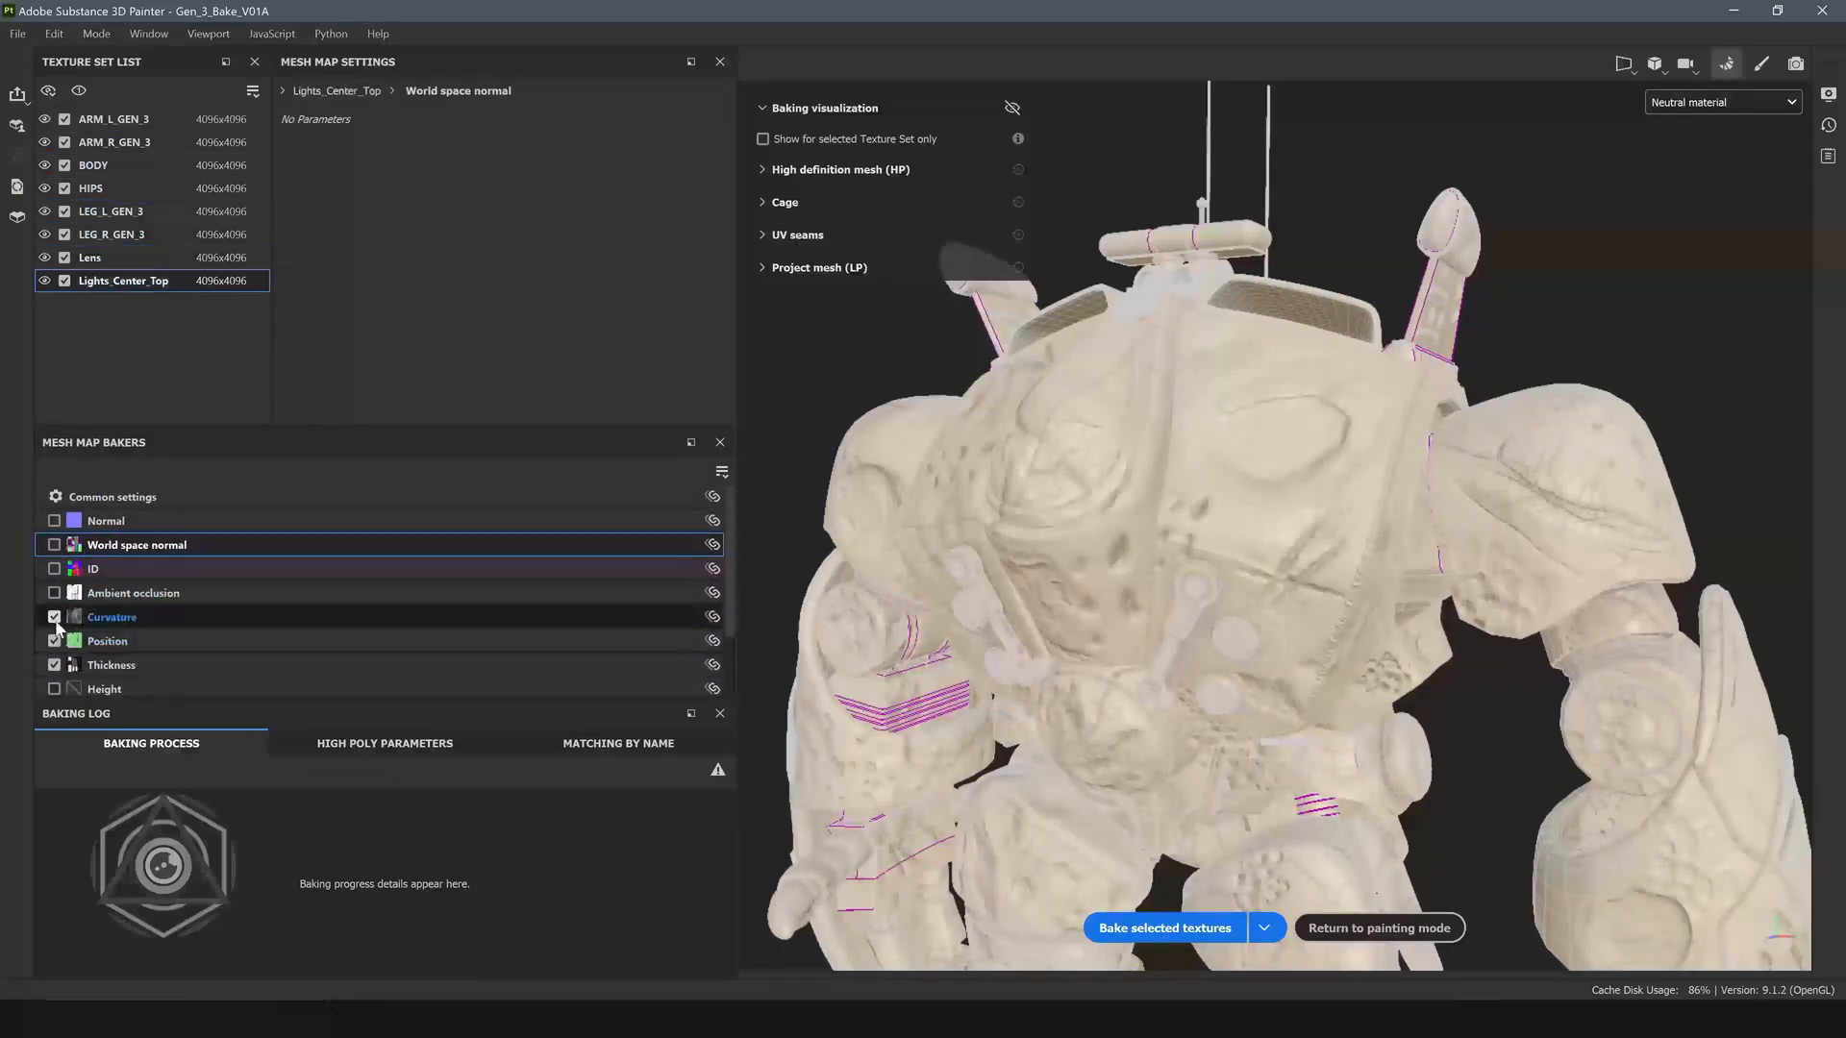
left_click(115, 616)
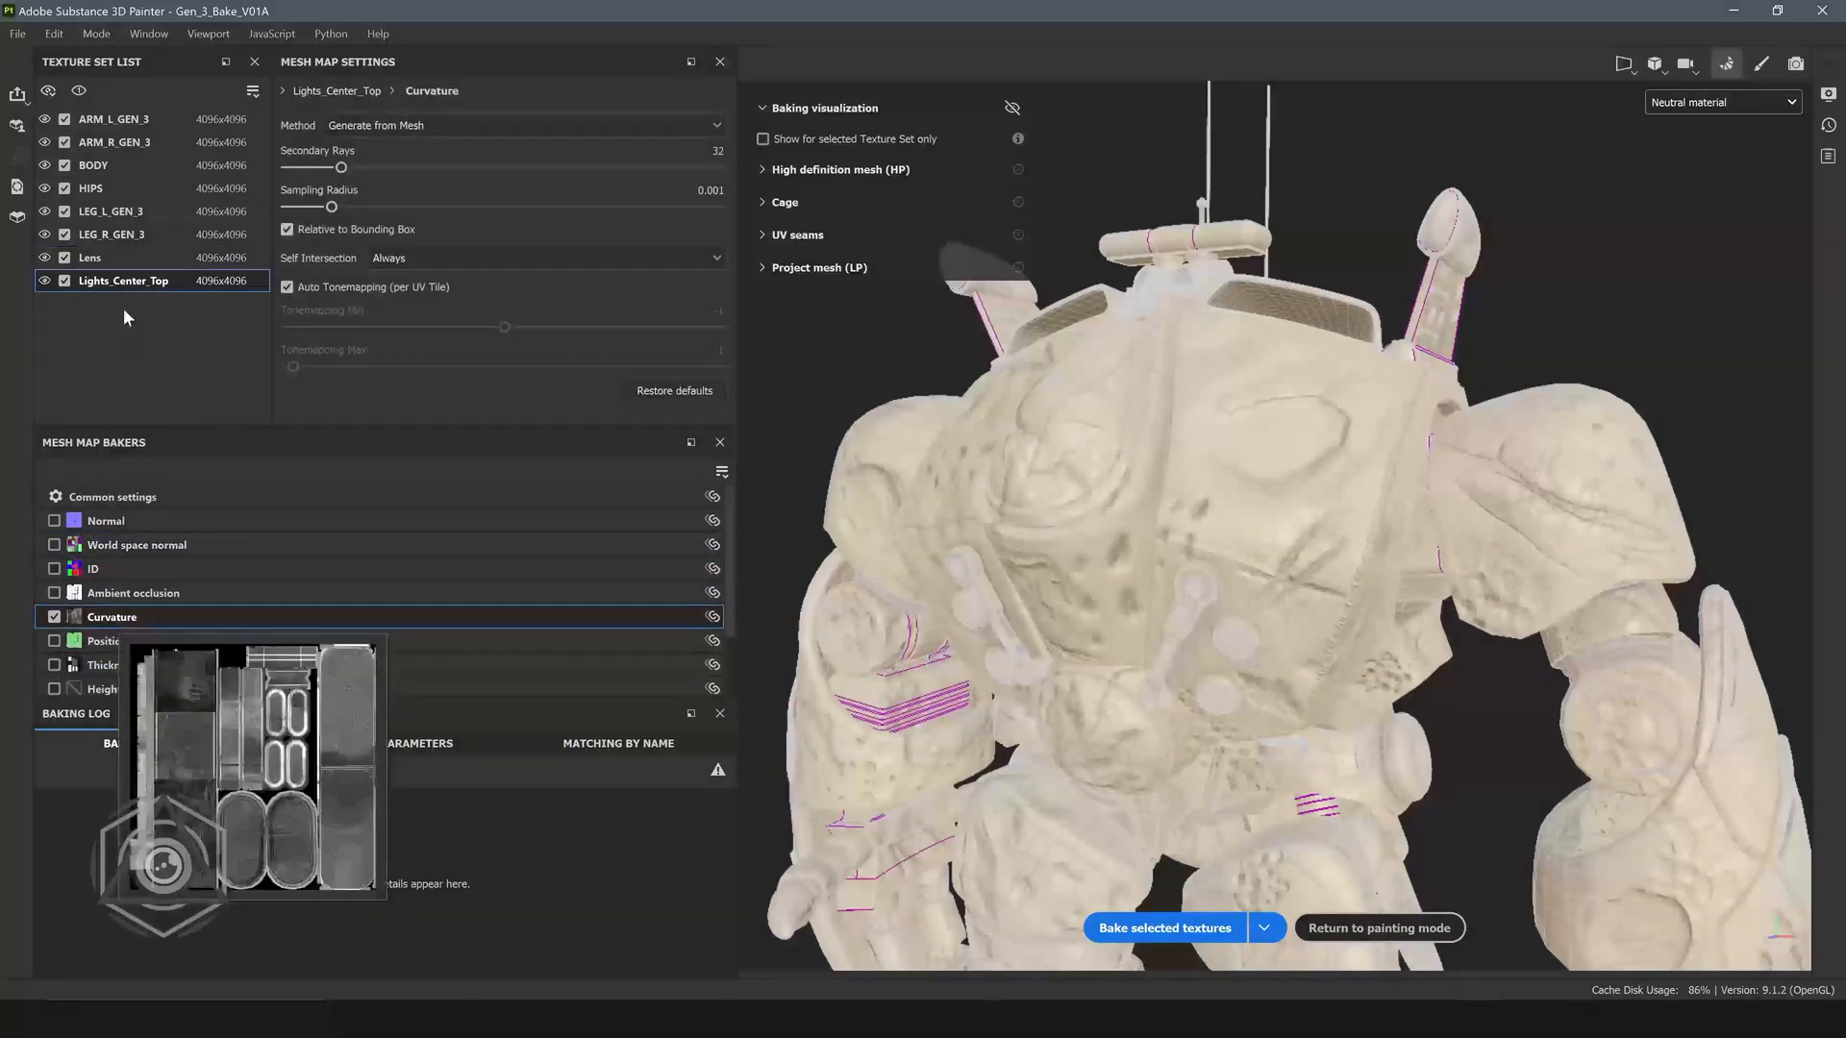
Check the curvature method and the enabled bakers of every texture set, from the arms to Lights_Center_Top.
left_click(119, 257)
left_click(115, 234)
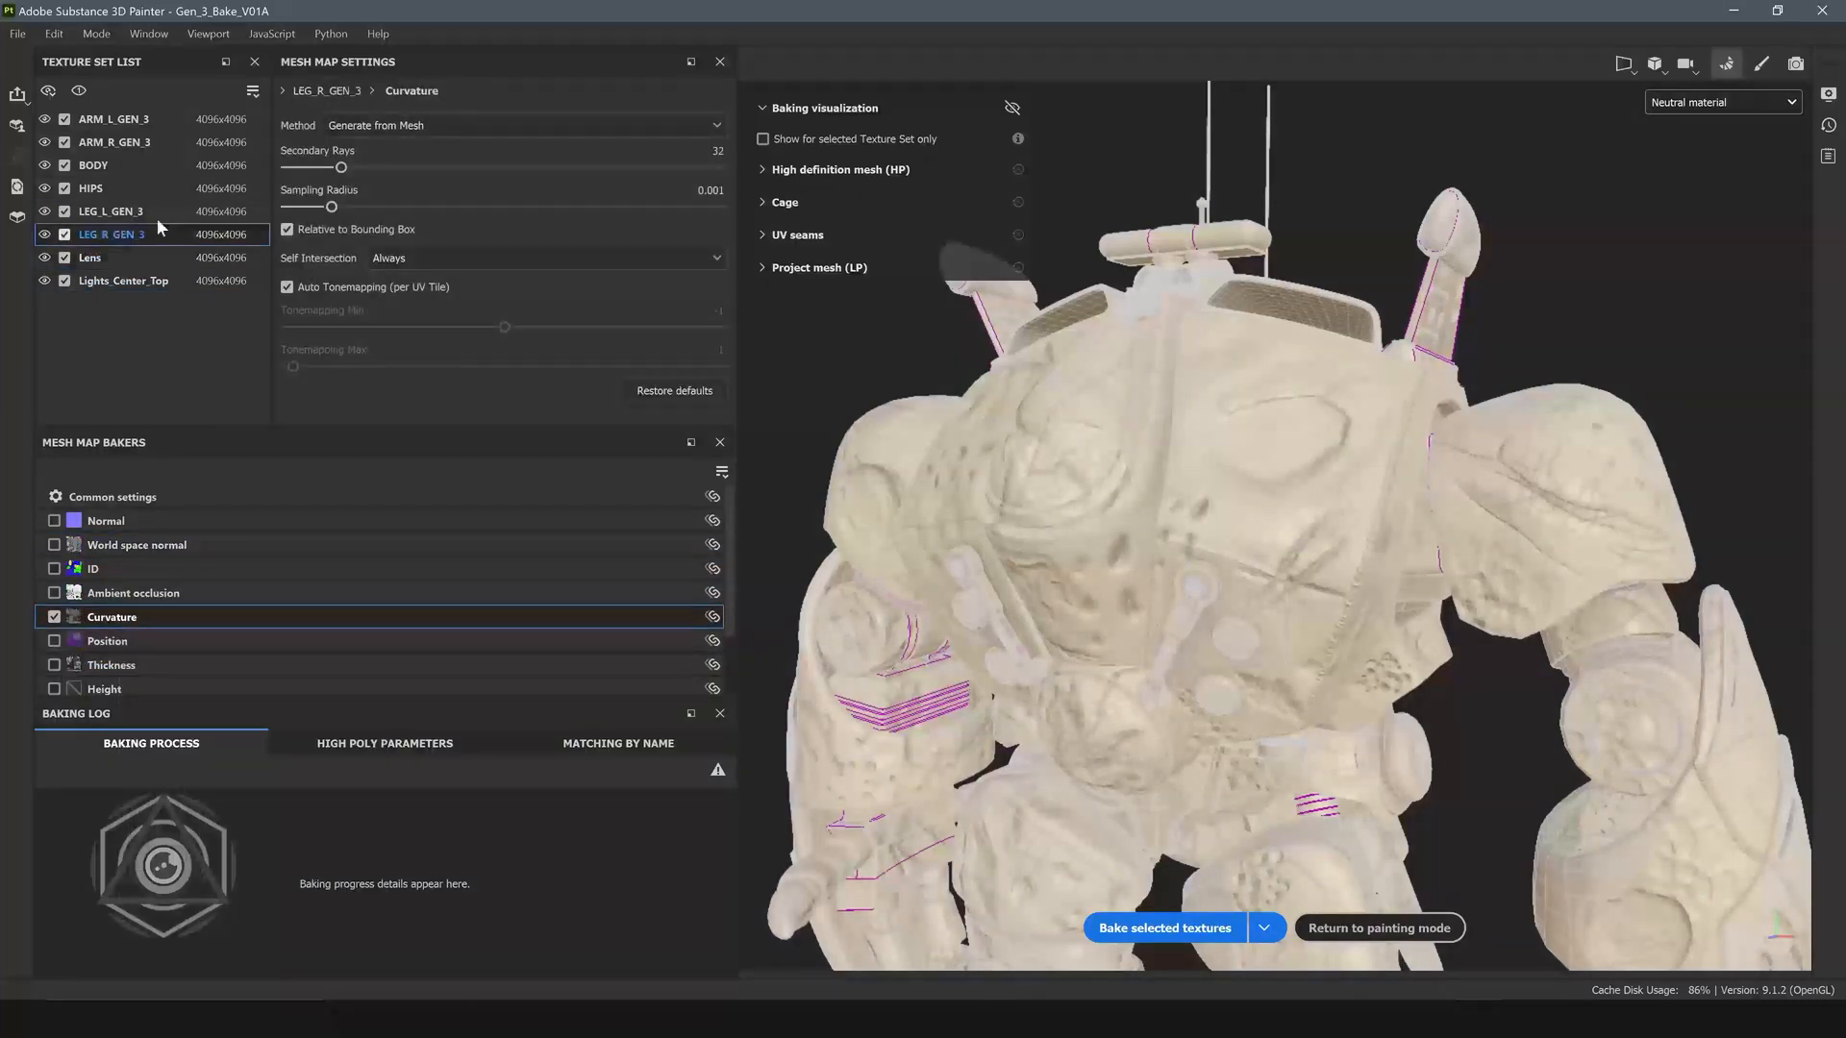
left_click(126, 212)
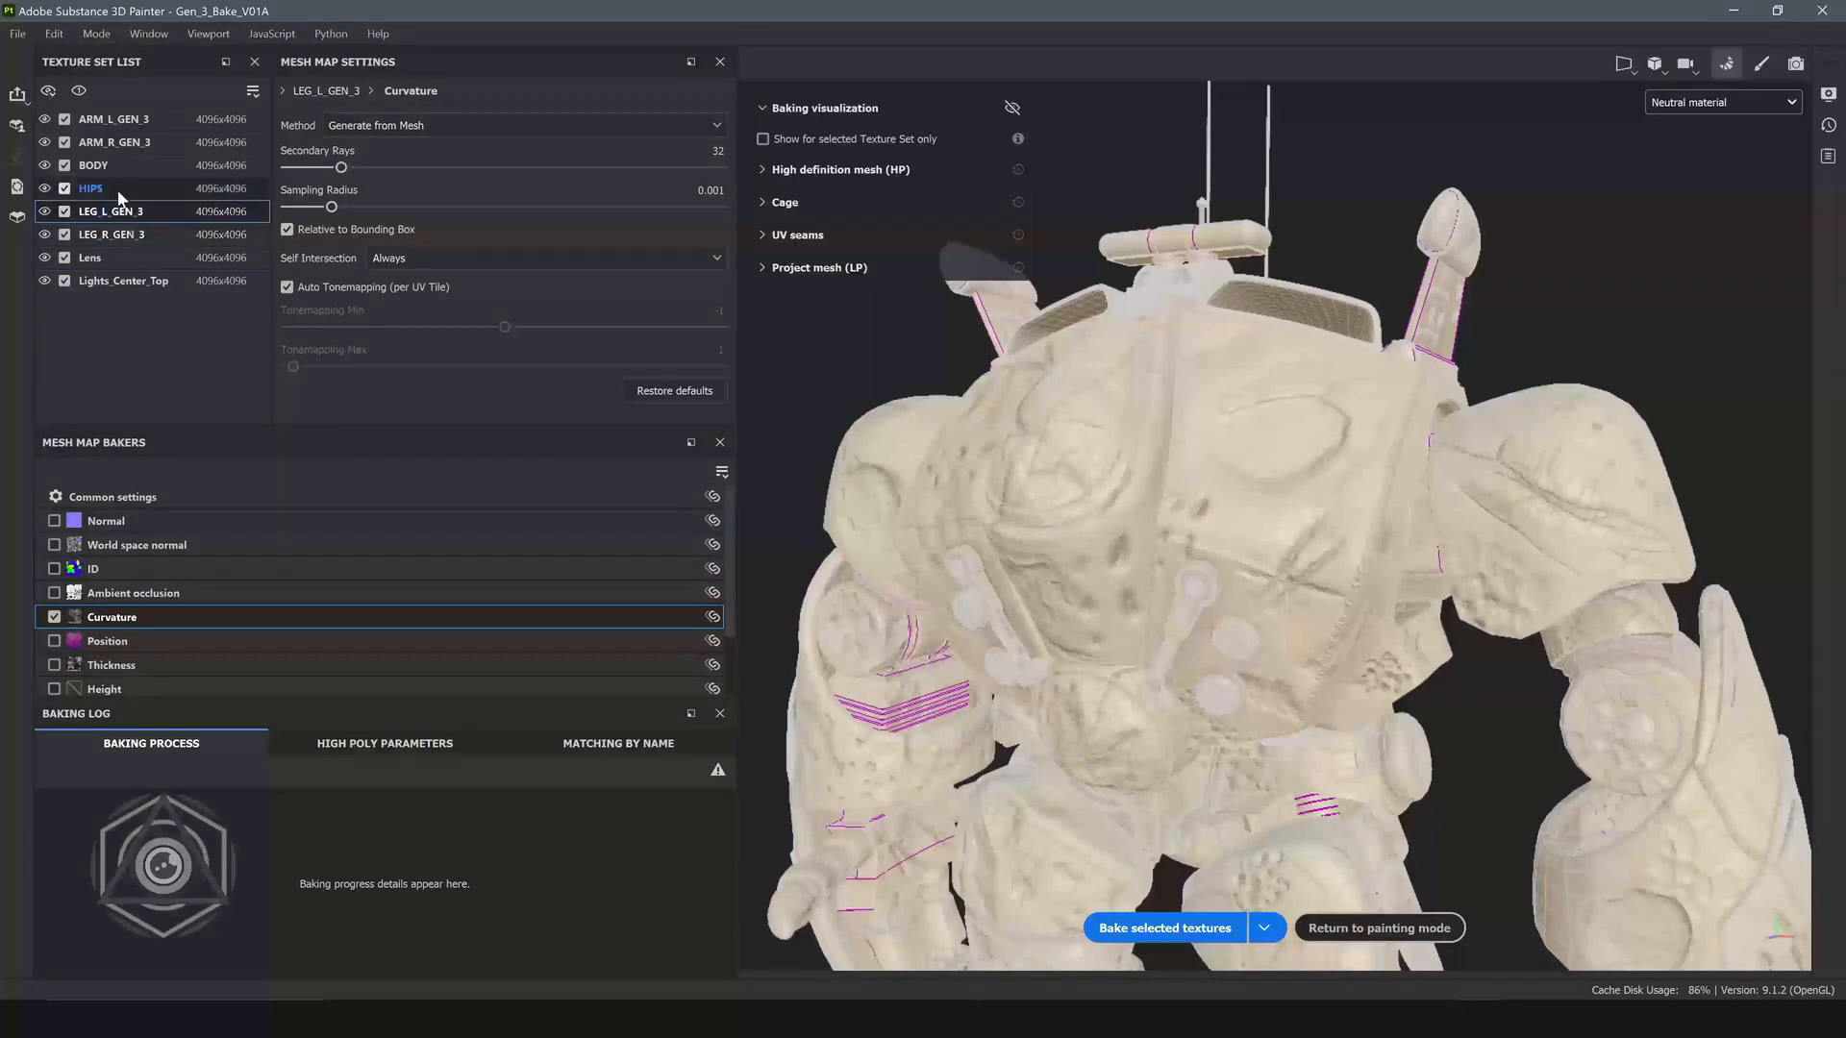
left_click(118, 188)
left_click(121, 166)
left_click(124, 143)
left_click(125, 121)
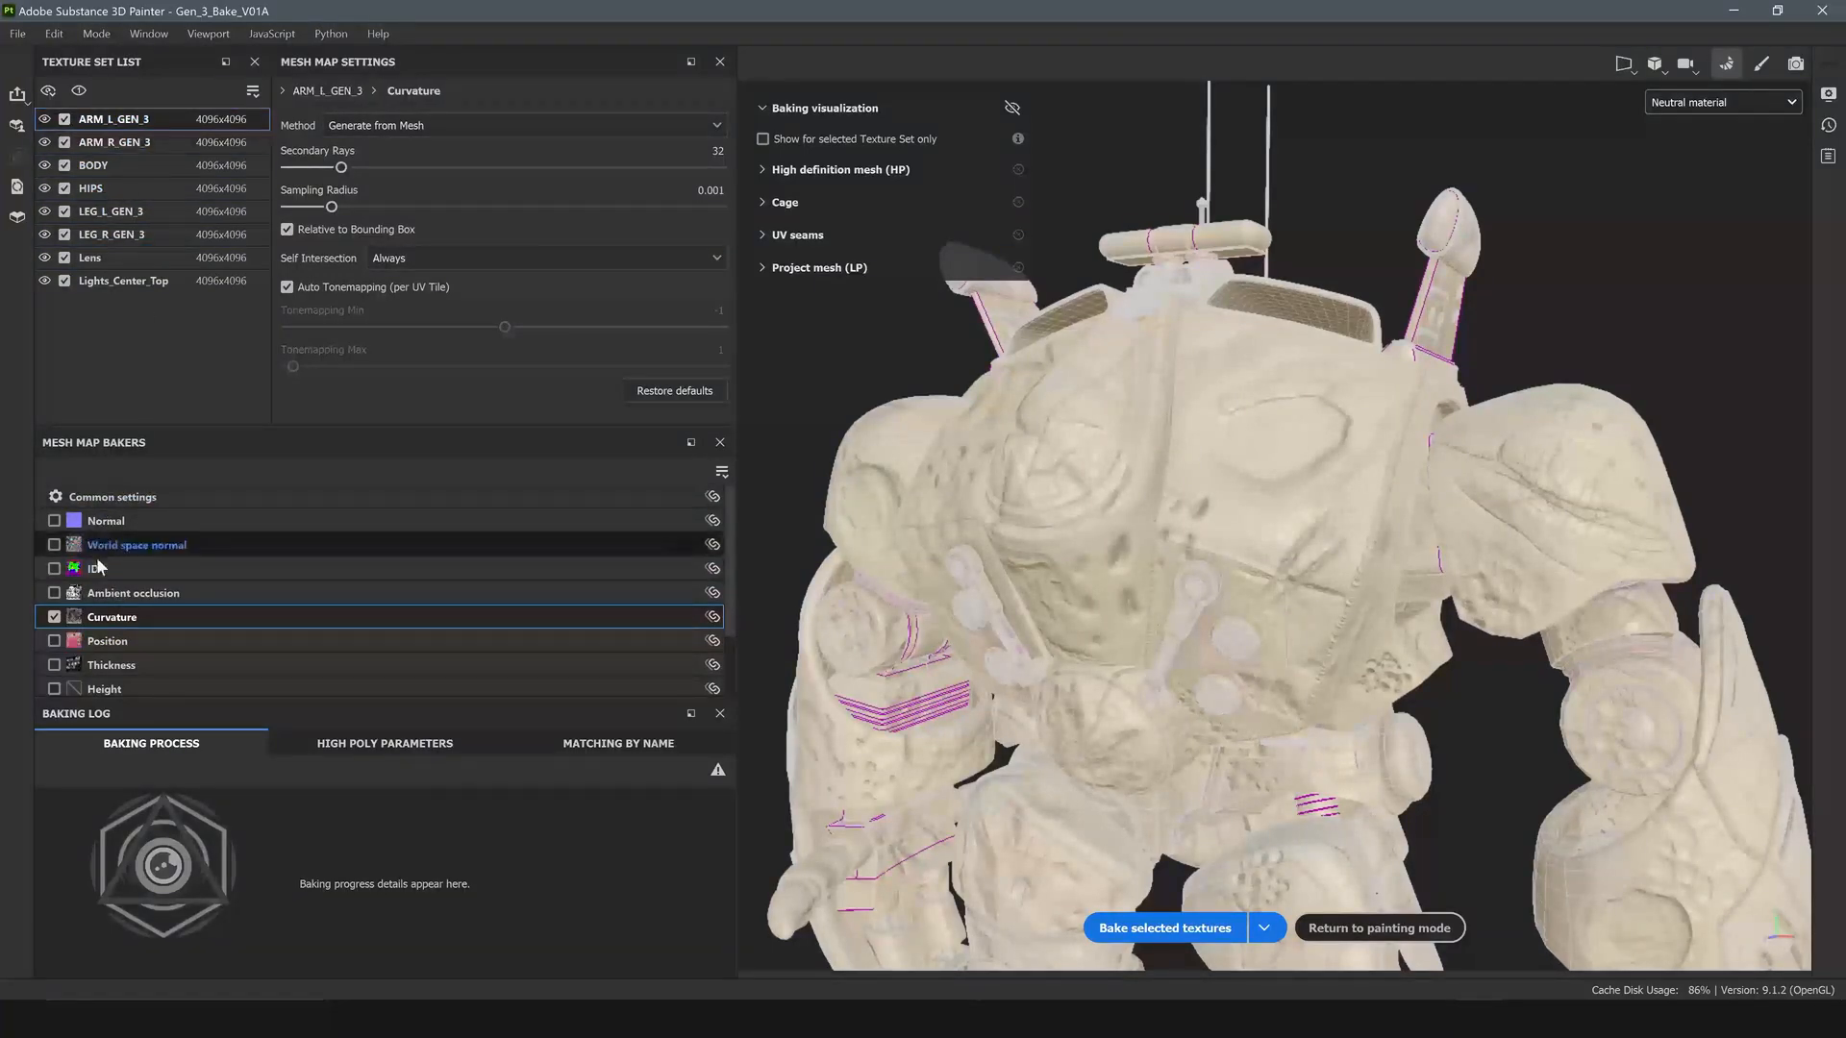
left_click(109, 143)
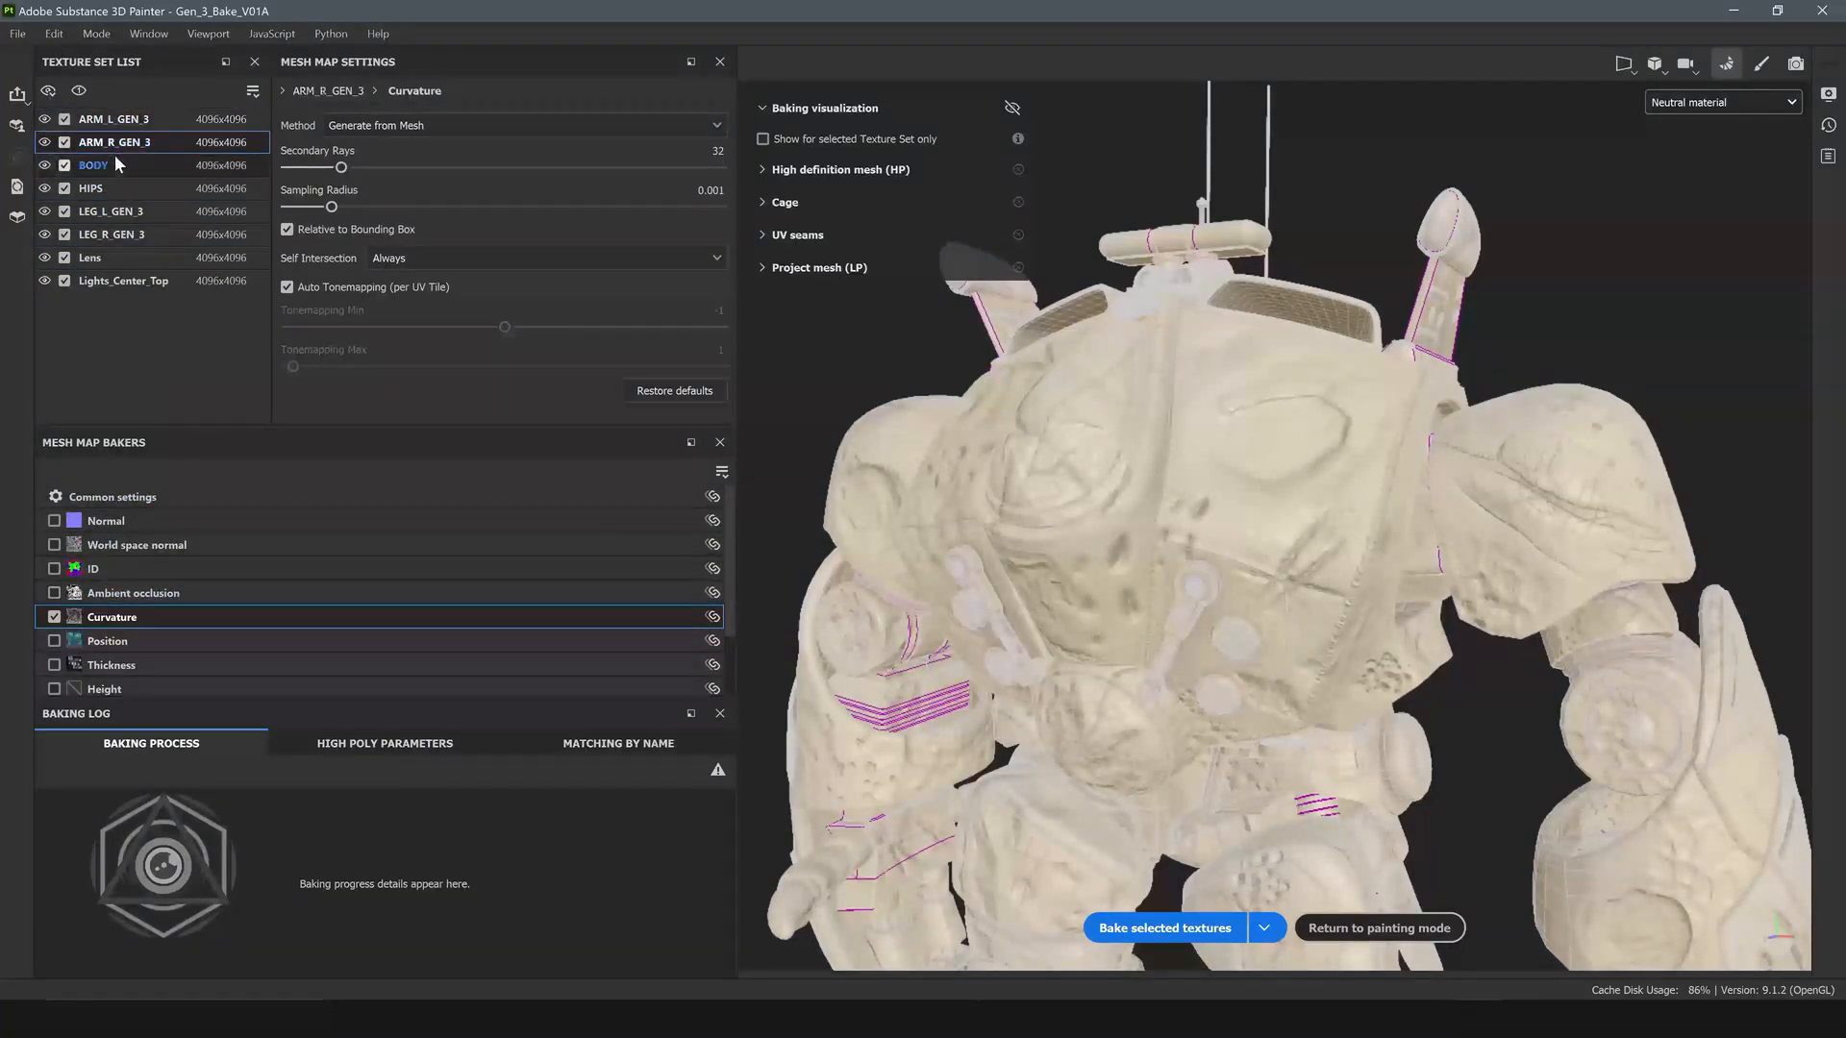
left_click(113, 165)
left_click(116, 188)
left_click(120, 212)
left_click(125, 235)
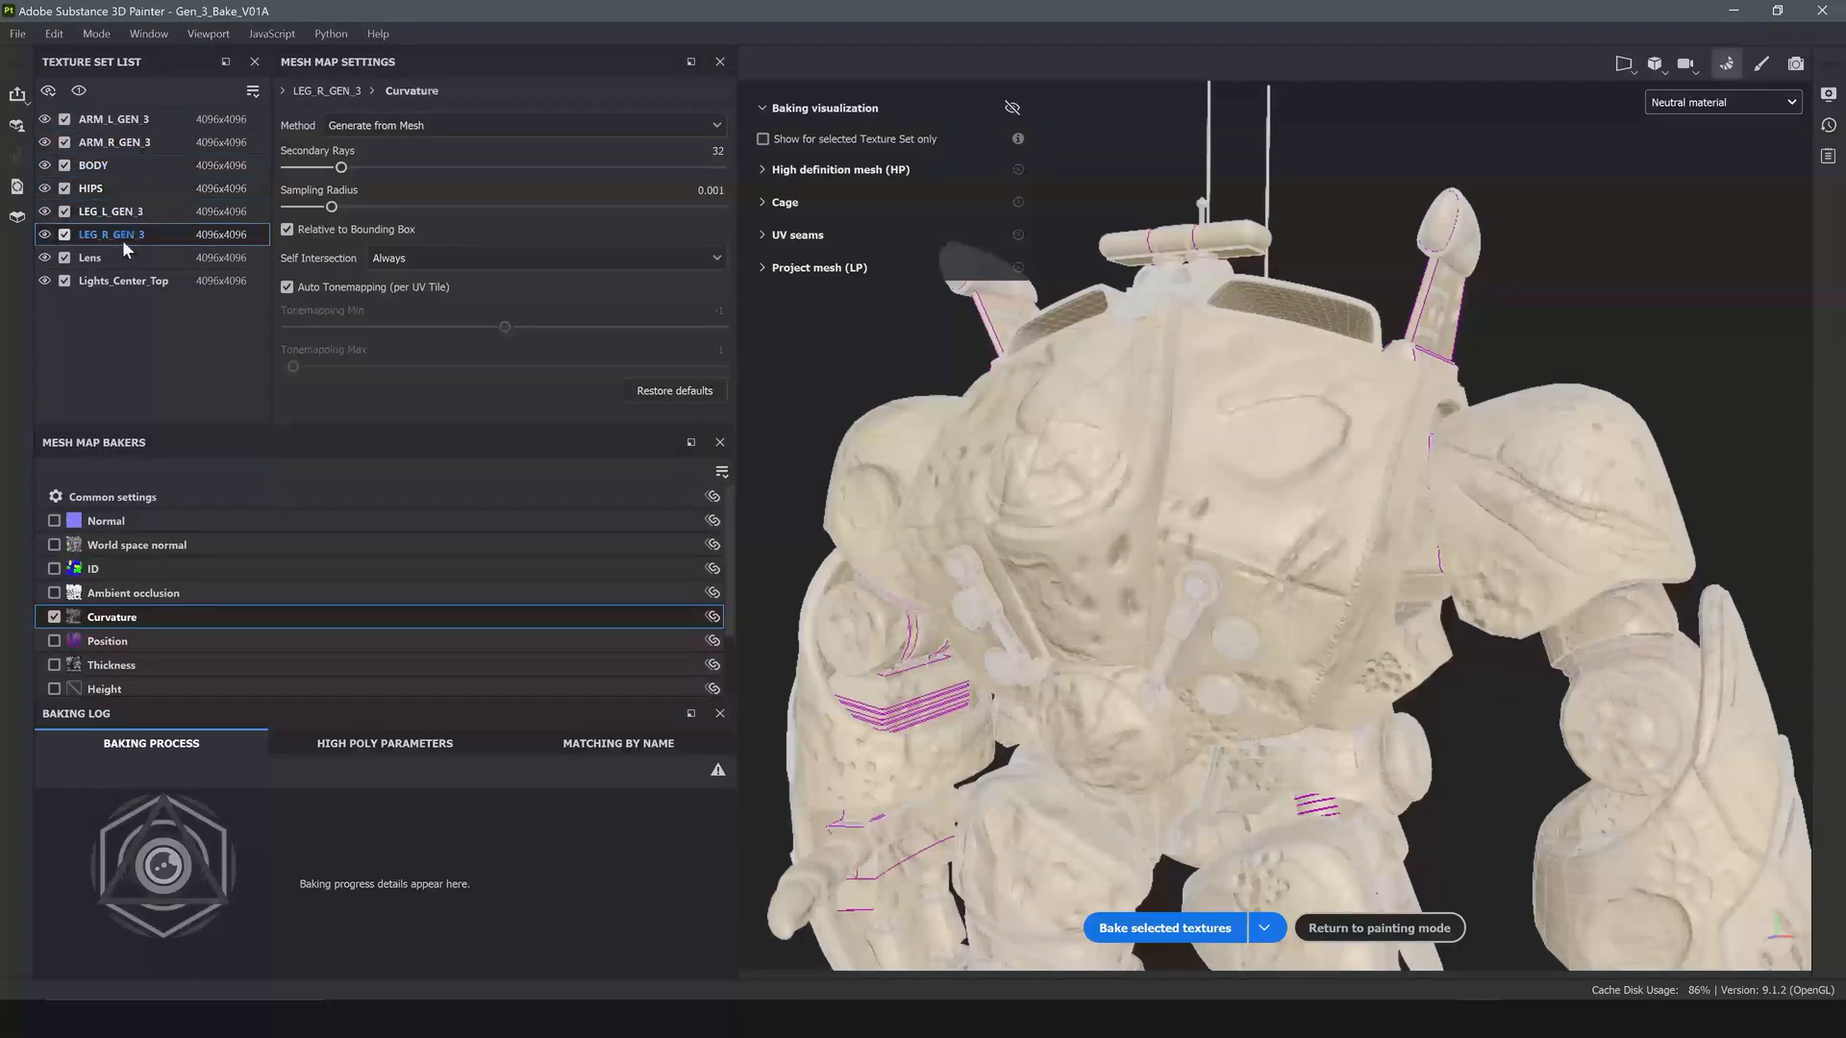
left_click(123, 257)
left_click(123, 281)
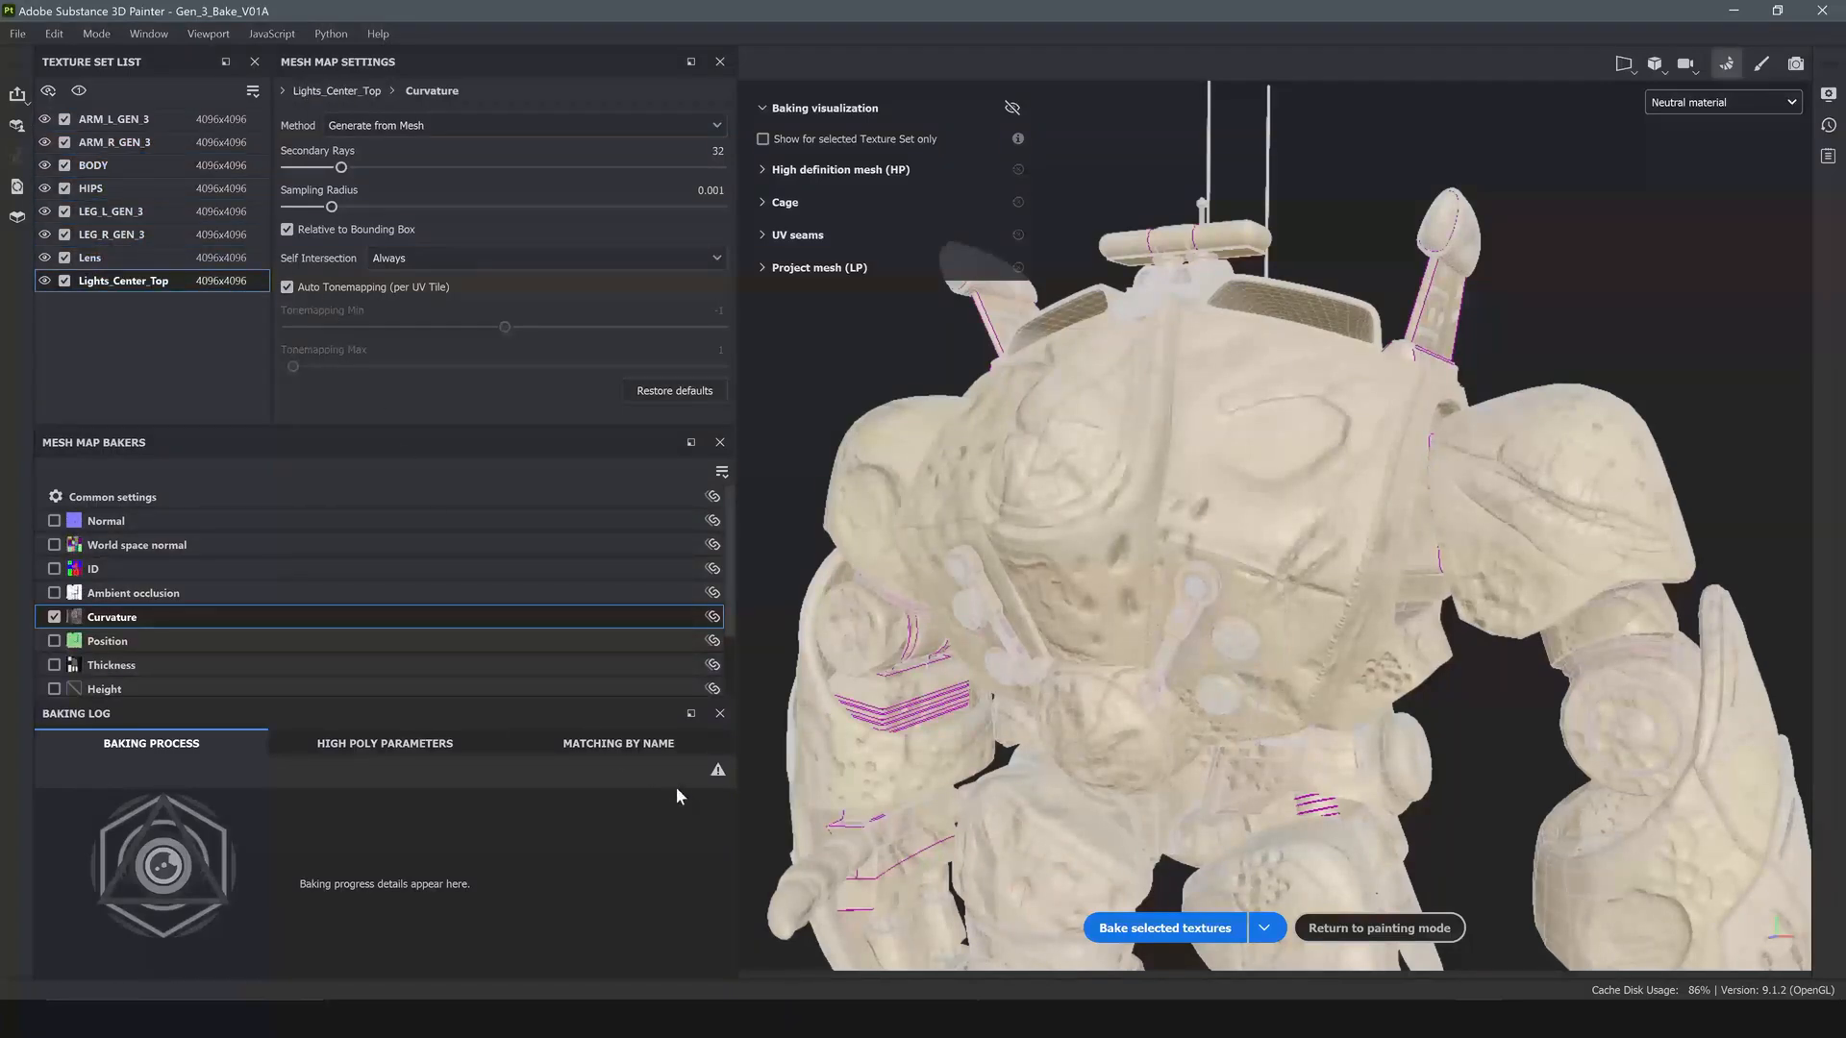
Bake the curvature maps for all selected texture sets and return to painting mode.
left_click(1147, 929)
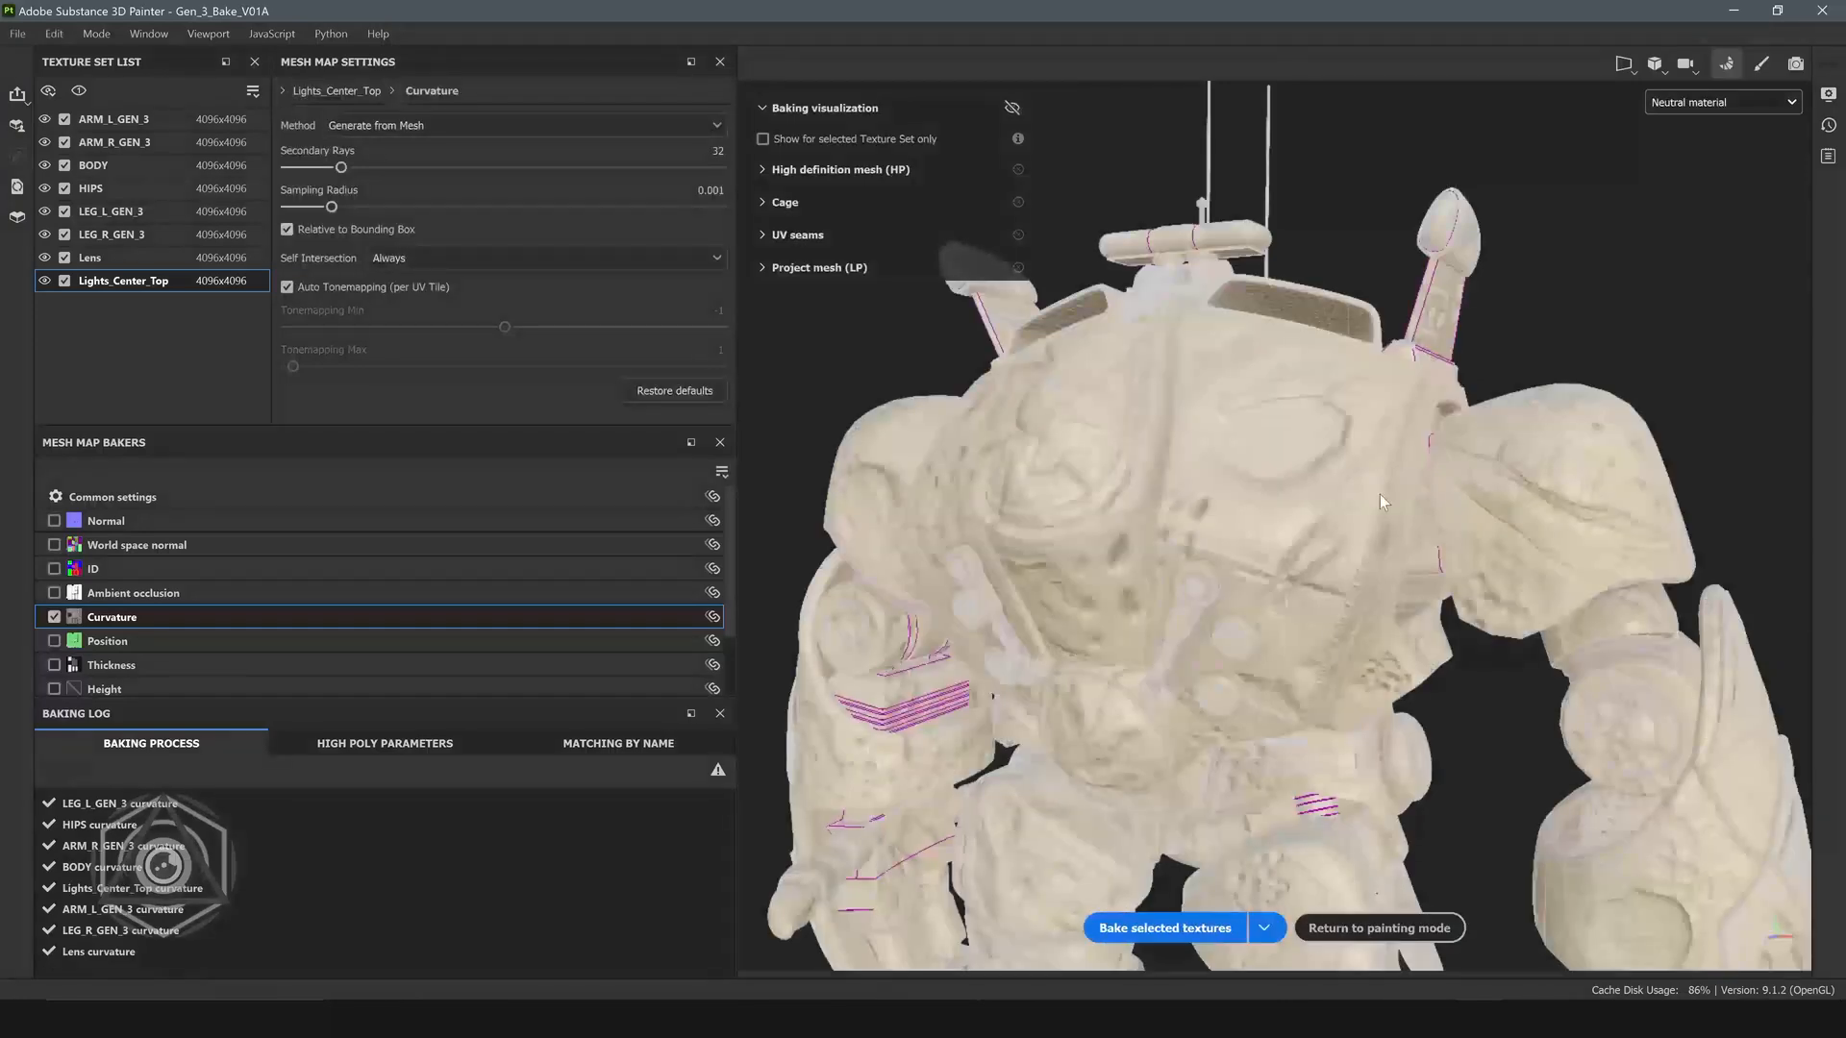
mouse_move(1383, 550)
left_mouse_down("alt")
mouse_move(1314, 518)
mouse_move(1365, 524)
left_mouse_up("alt")
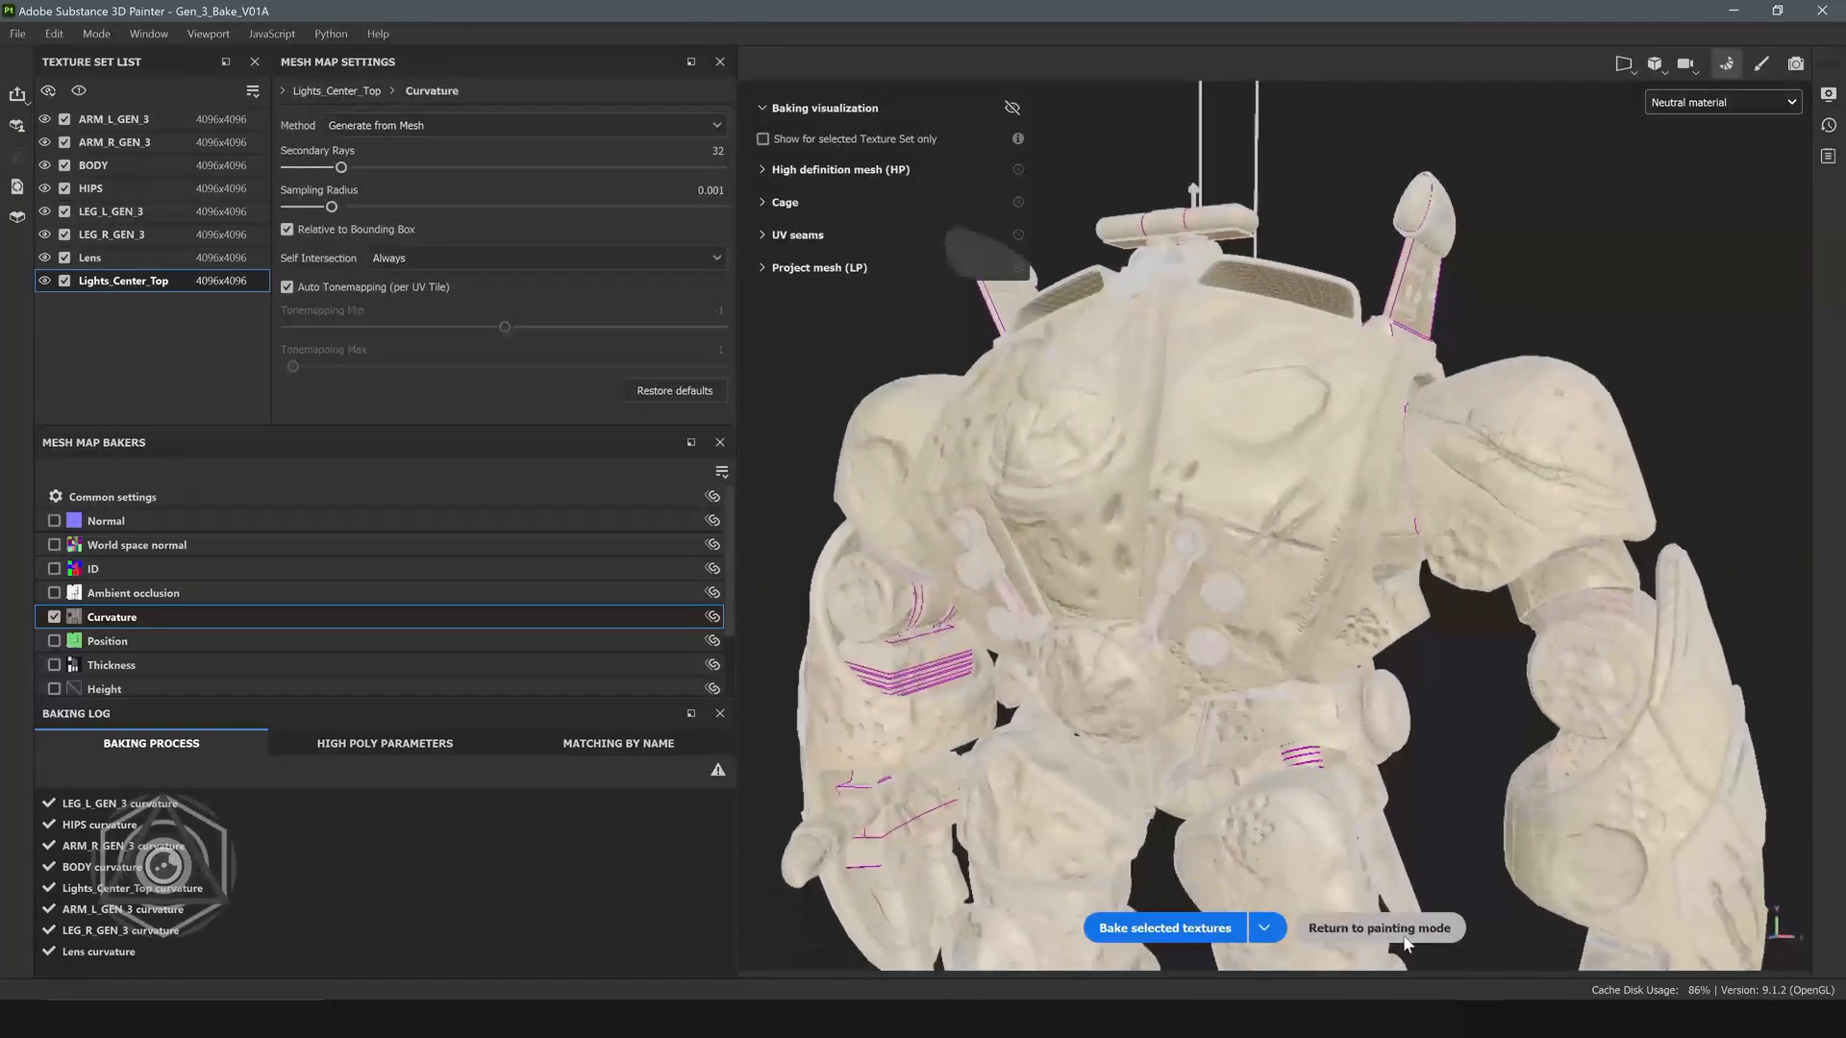
left_click(1365, 925)
Display the Curvature mesh map in the viewport and examine the new bake across the mech.
mouse_move(1068, 719)
left_mouse_down("alt")
mouse_move(1012, 701)
mouse_move(1043, 654)
left_mouse_up("alt")
left_click(1318, 102)
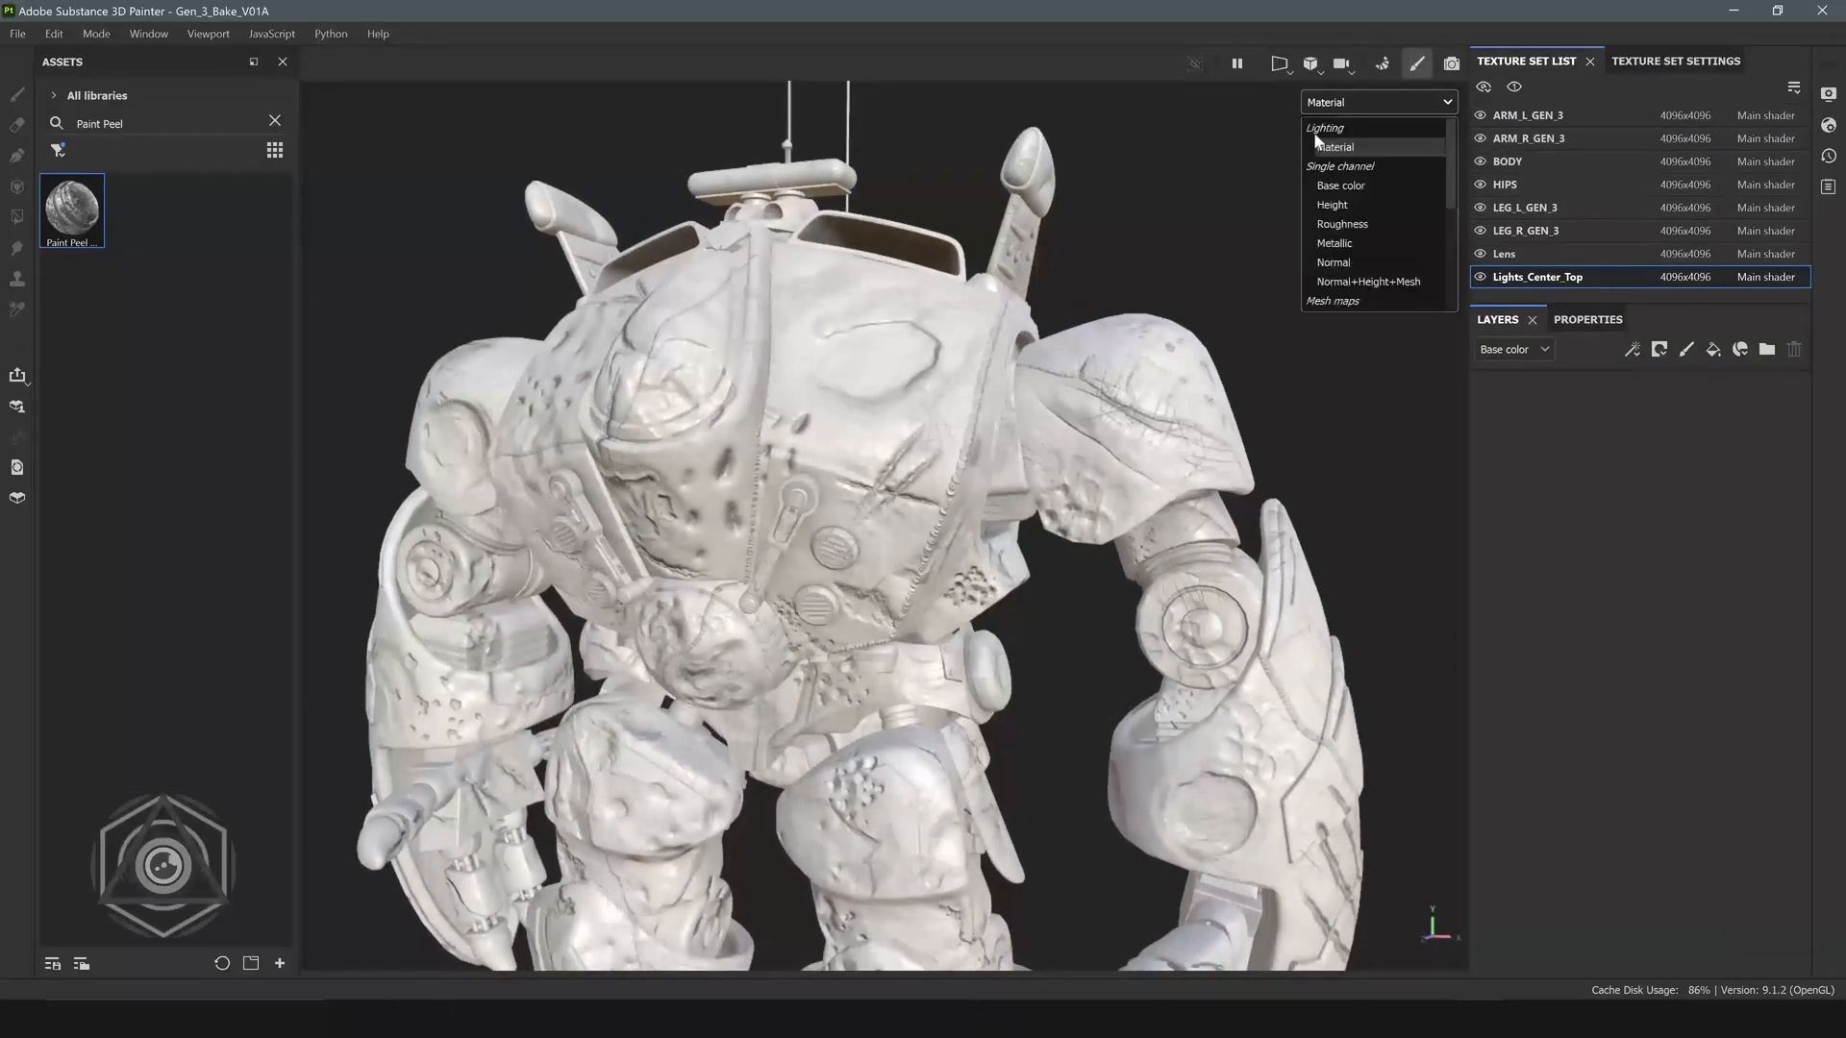
scroll(1340, 269, "down", 3)
left_click(1340, 263)
mouse_move(1029, 461)
left_mouse_down("alt")
mouse_move(933, 452)
mouse_move(947, 479)
left_mouse_up("alt")
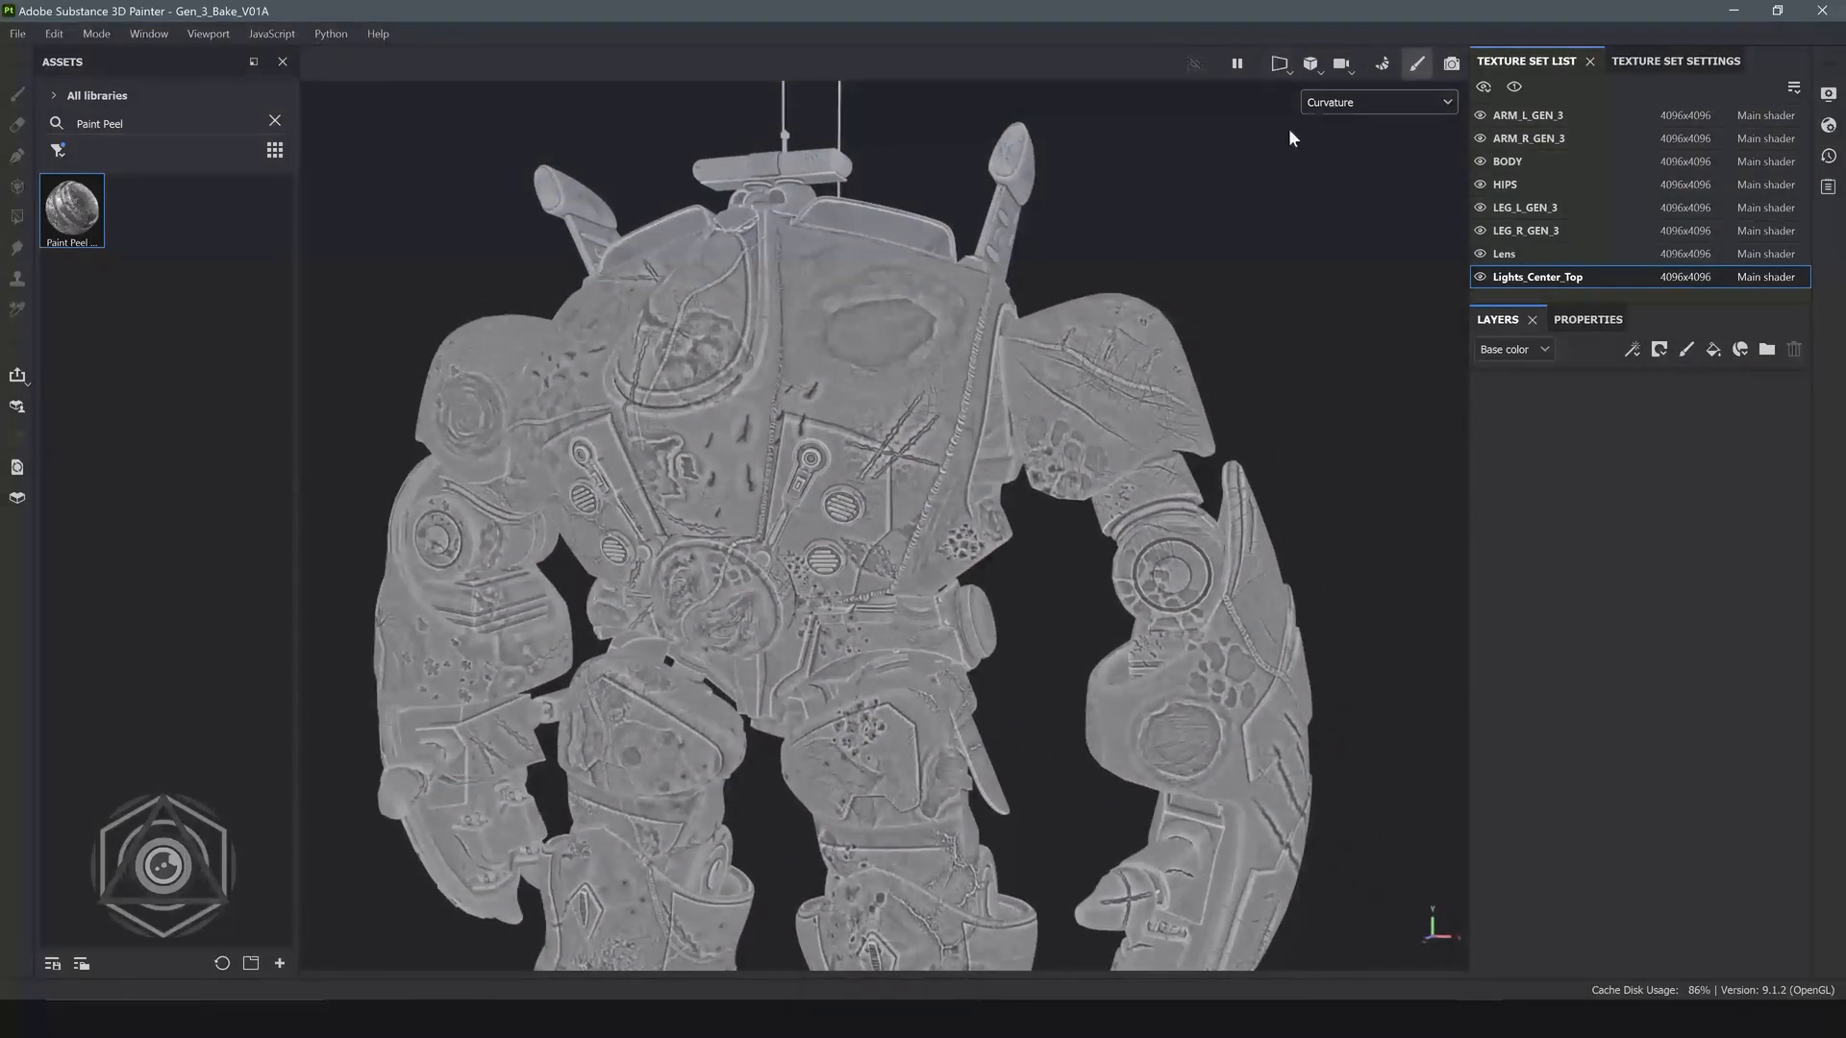
Return the viewport to the Material view and save a new copy of the project as Gen3_Paint_V2_V01A in the SP folder.
key("m")
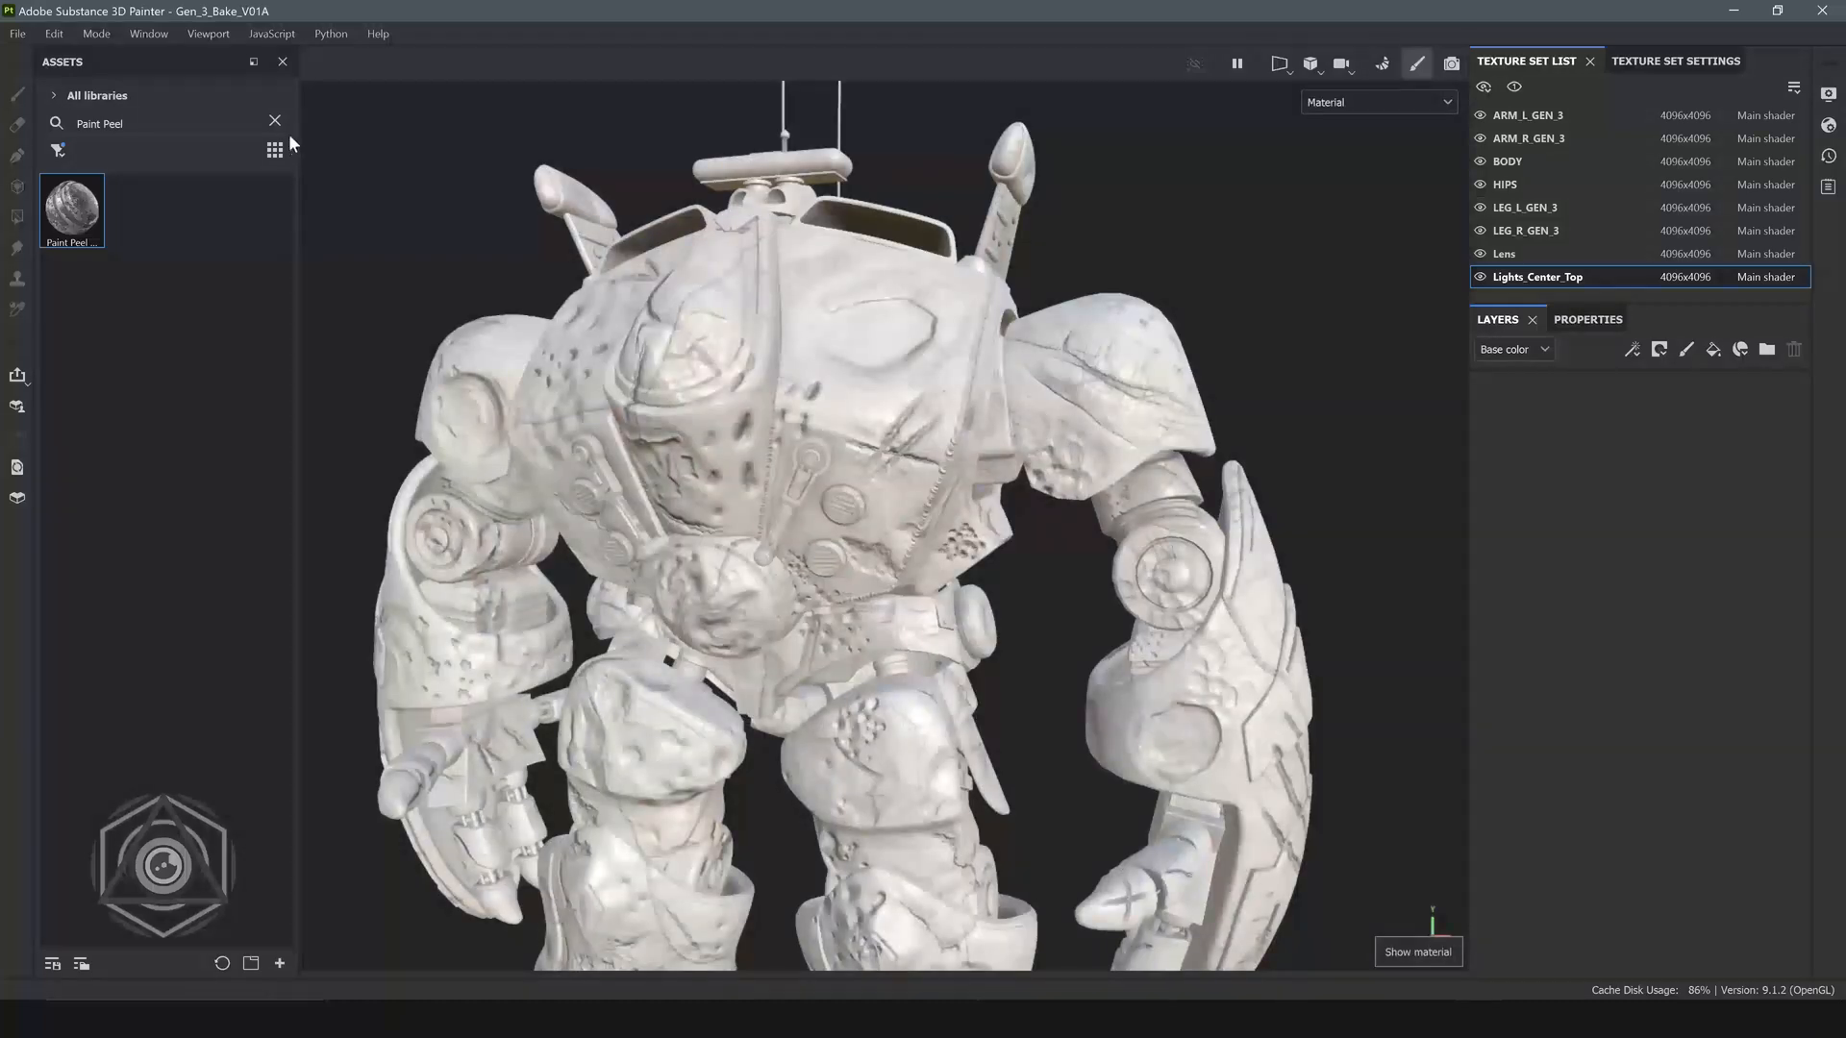
left_click(17, 33)
left_click(38, 217)
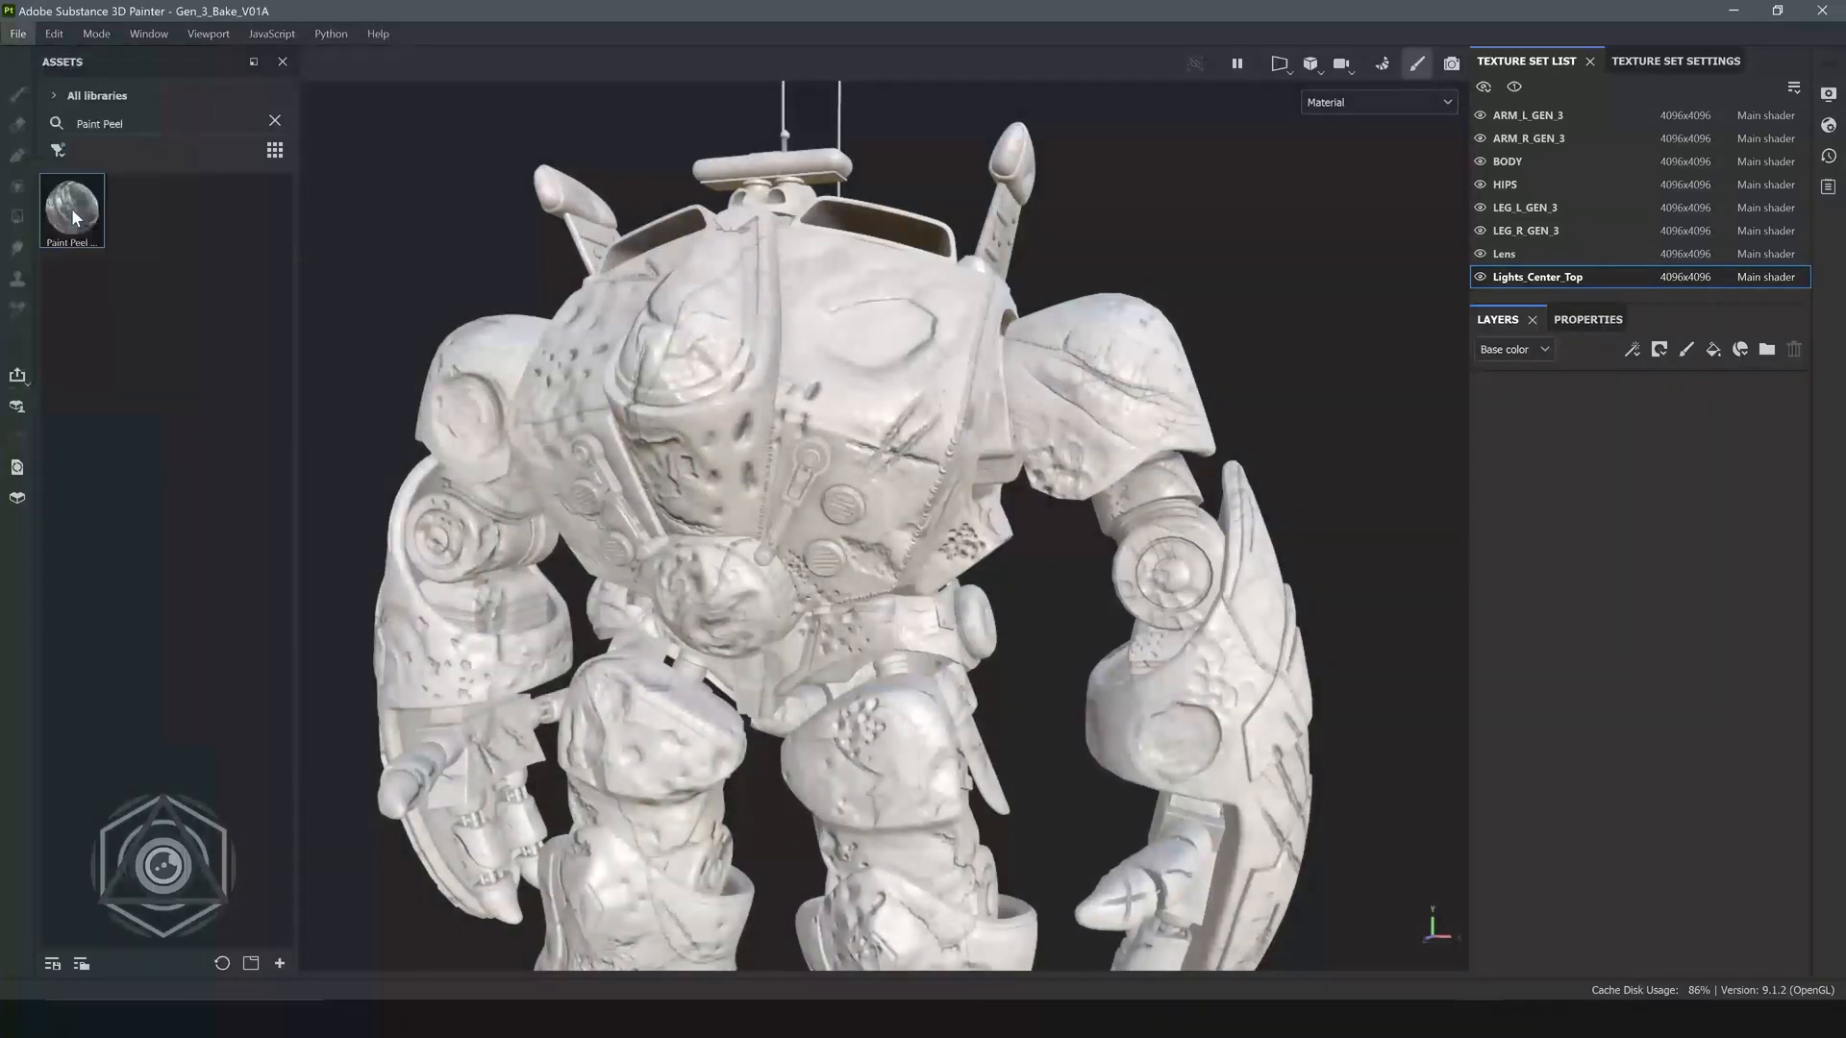
left_click(227, 535)
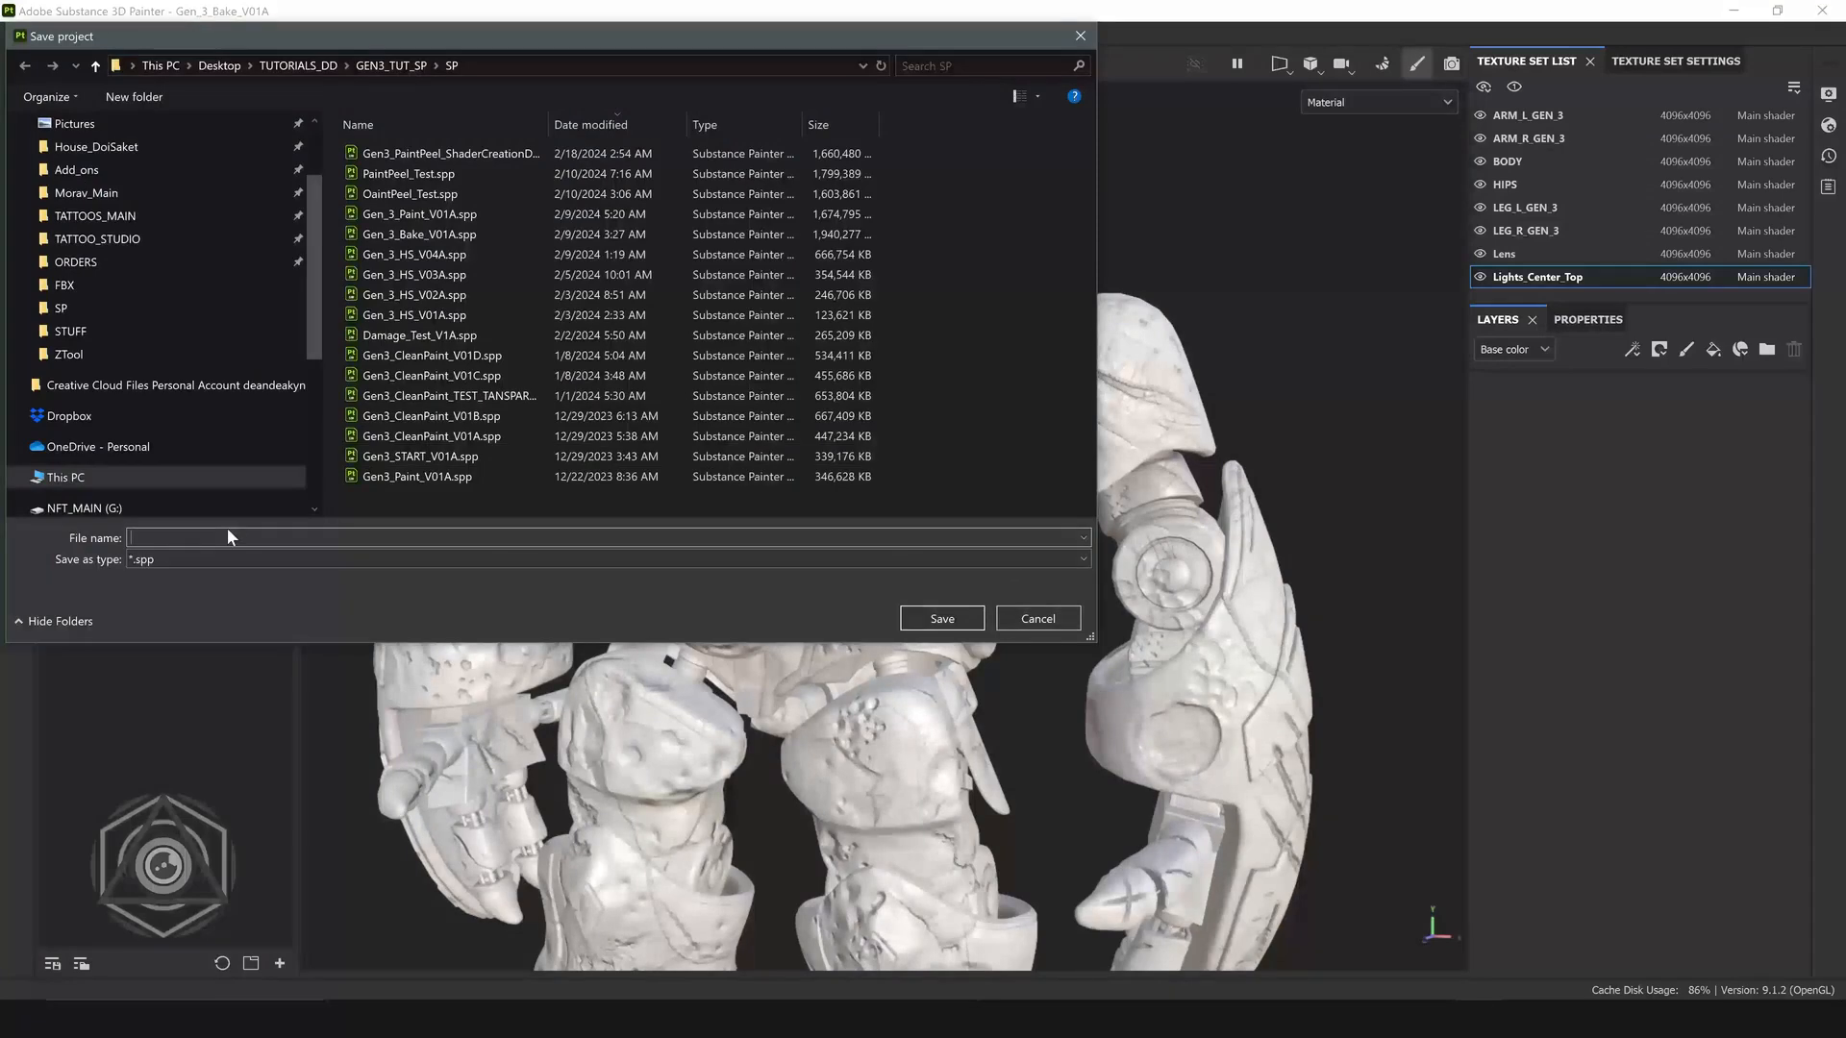
type("Gen3_P")
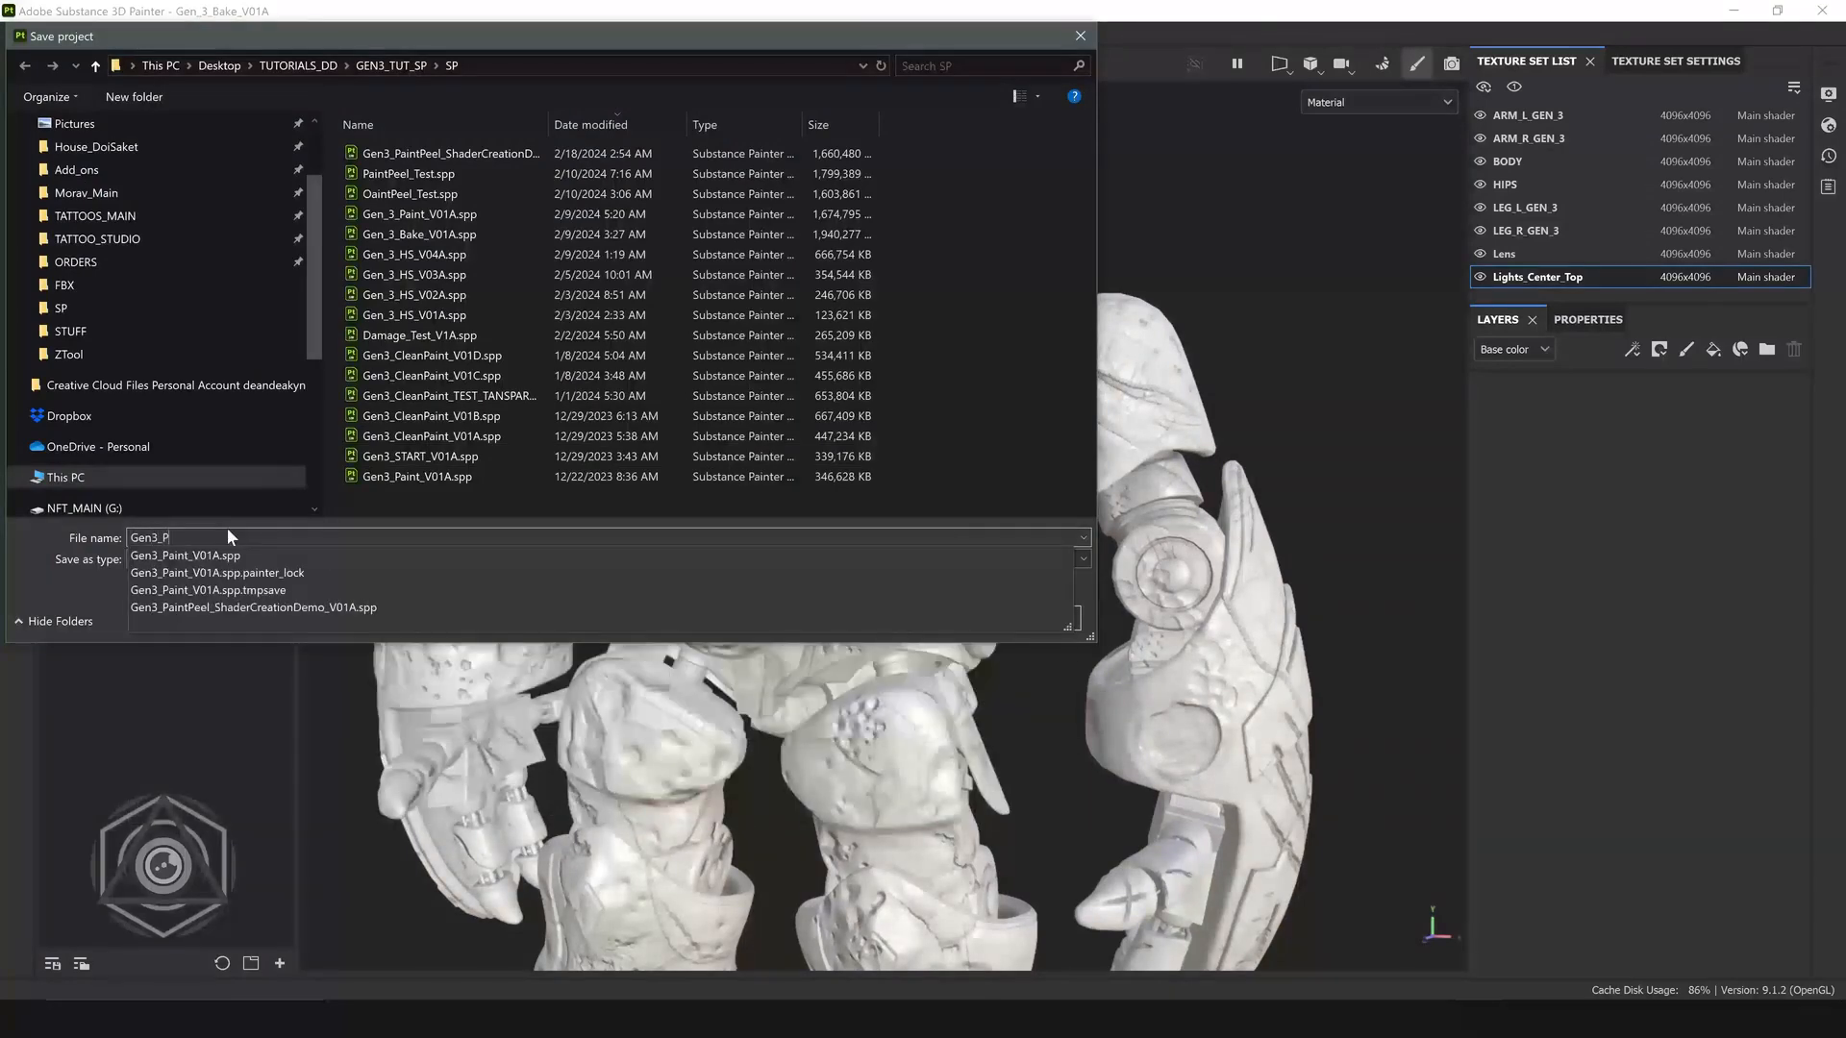
type("aint_V2_V01")
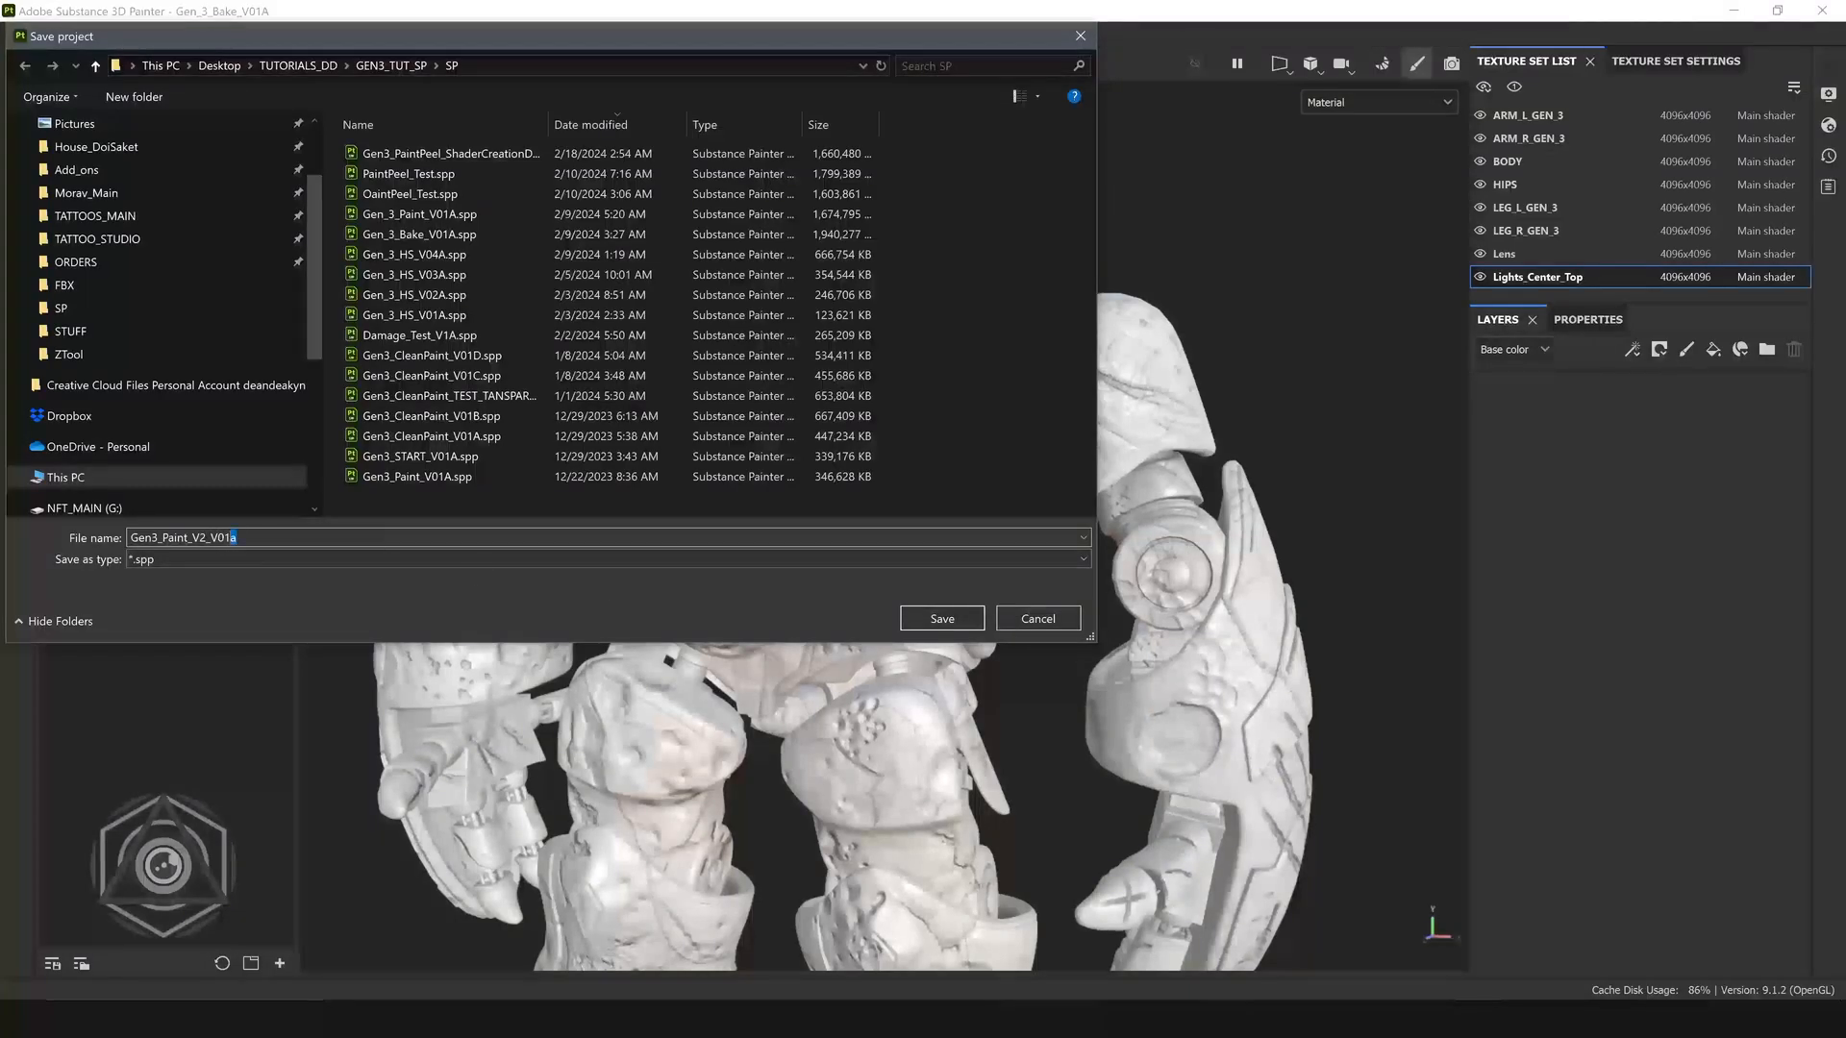
type("A")
left_click(943, 618)
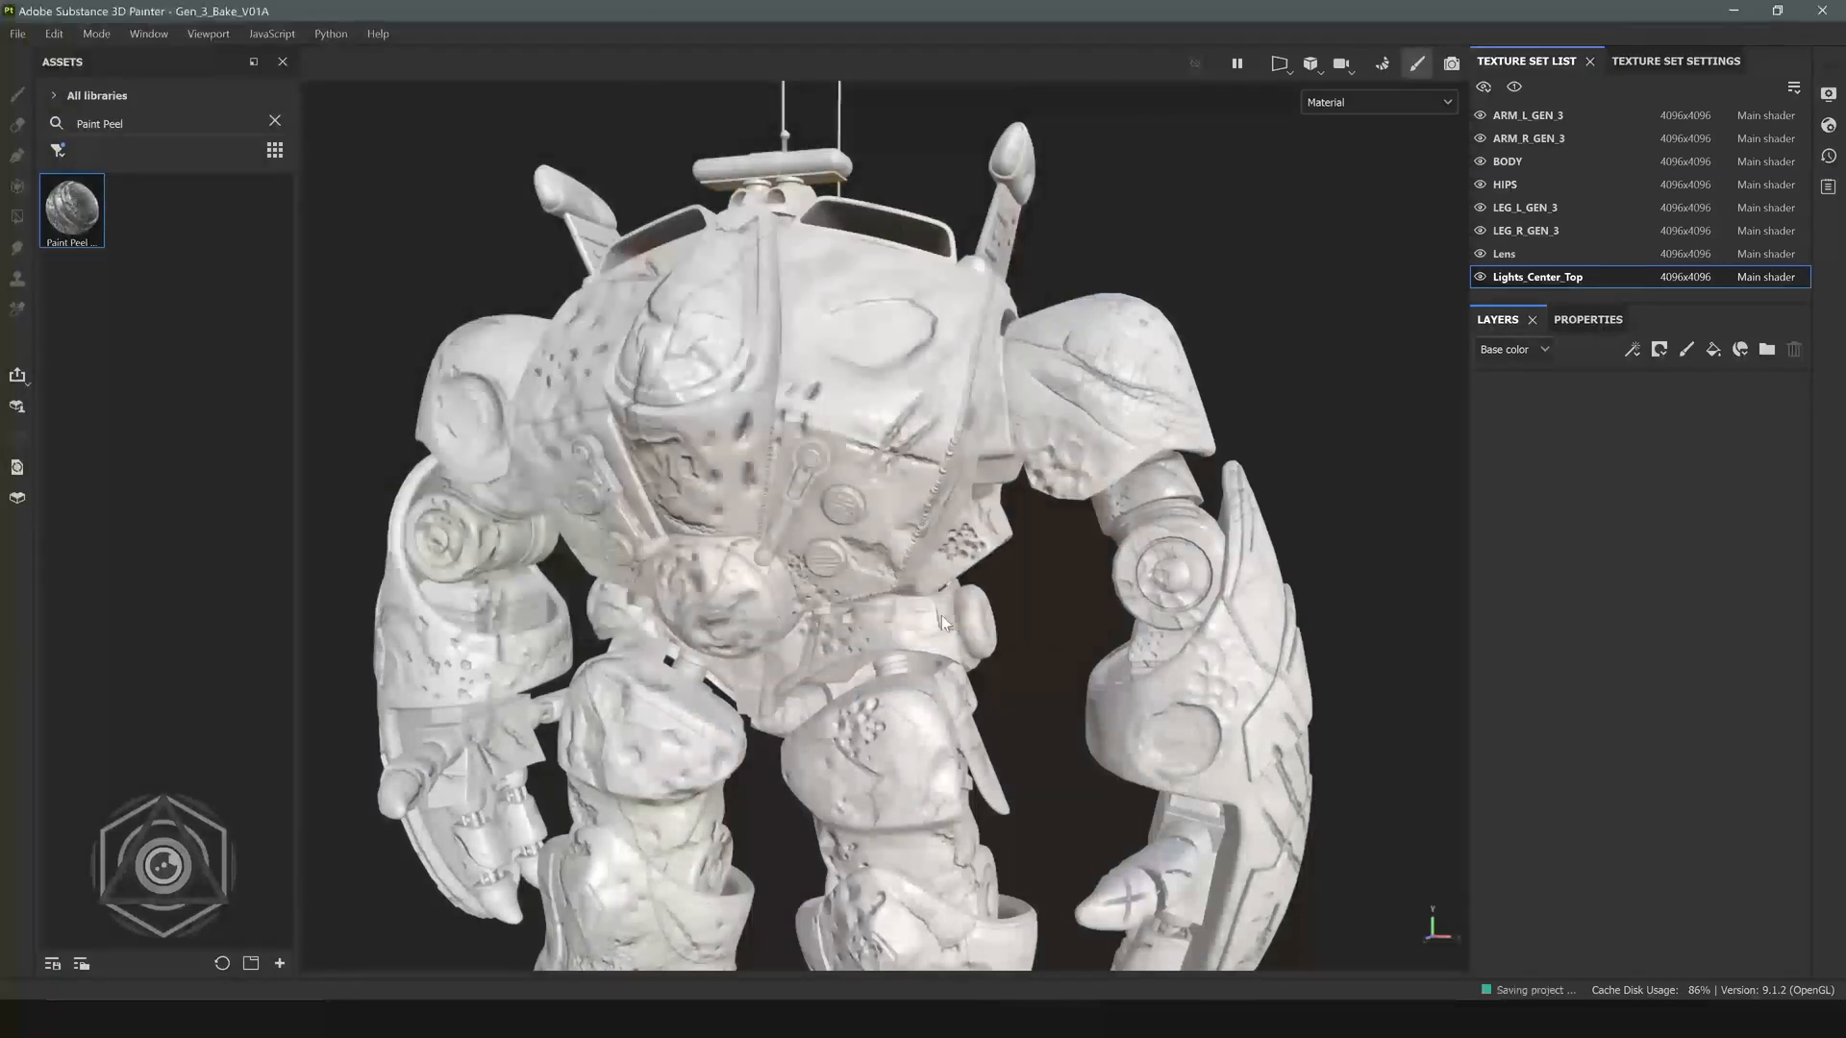